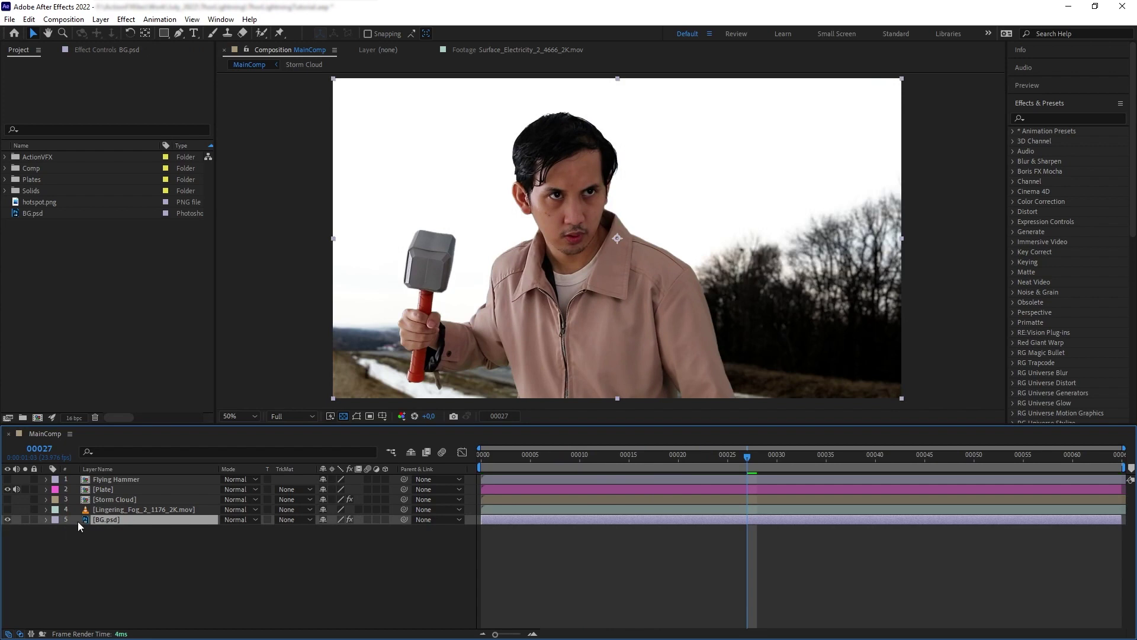
- Preview the BG.psd layer on its own and set the Lingering_Fog_2_1176_2K.mov layer's blend mode to Screen
{"action": "left_click", "coordinate": [25, 519]}
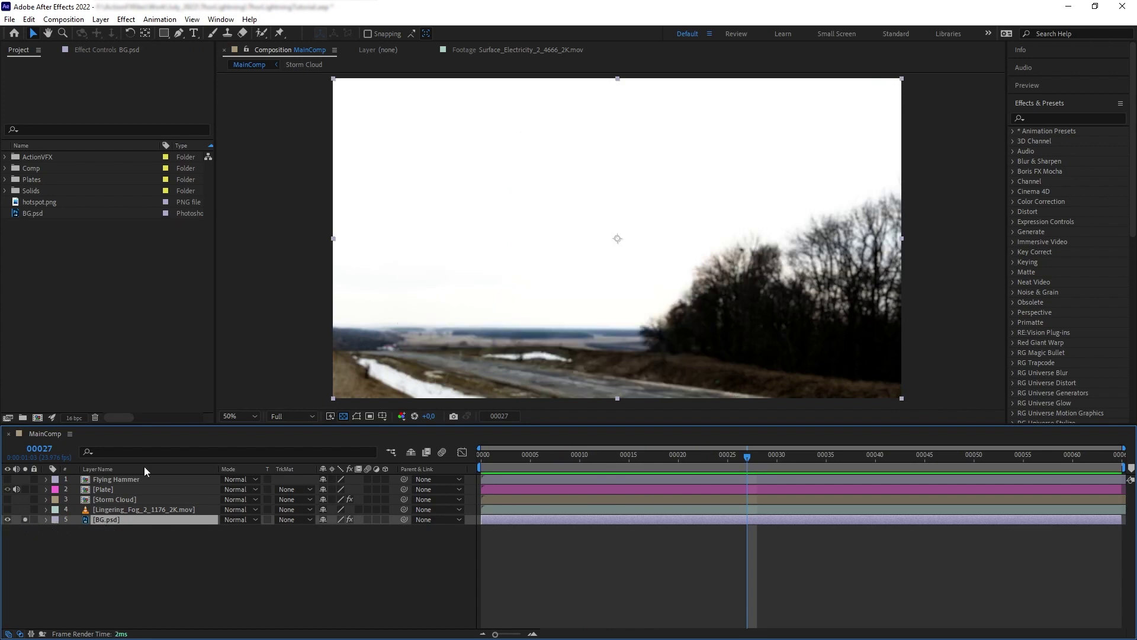
{"action": "left_click", "coordinate": [25, 520]}
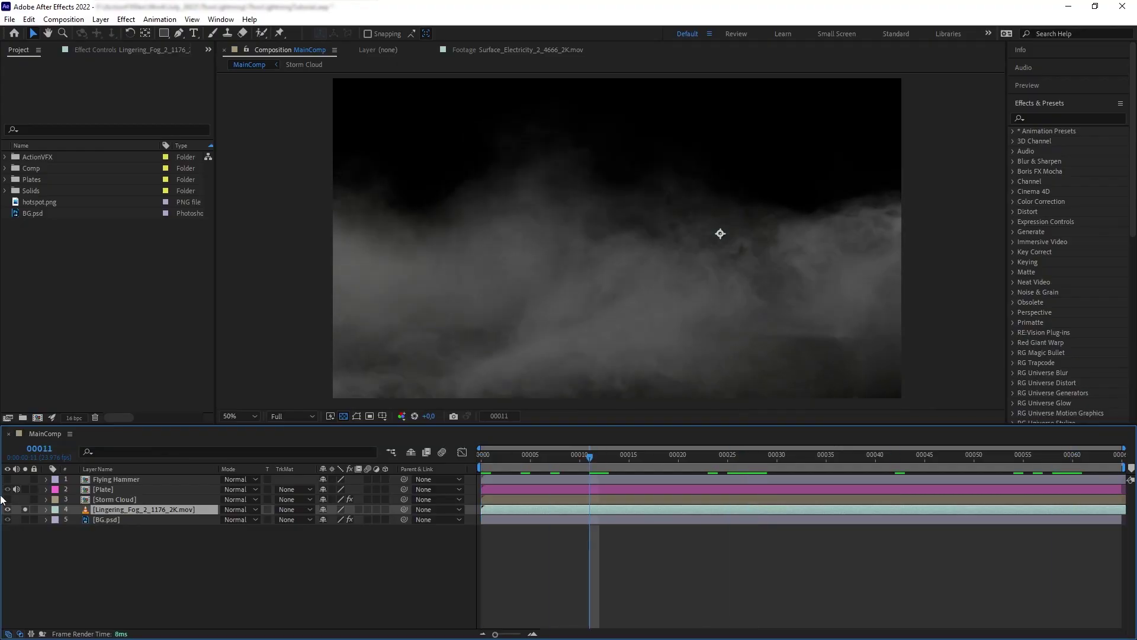
{"action": "left_click", "coordinate": [26, 512]}
{"action": "left_click", "coordinate": [231, 510]}
{"action": "left_click", "coordinate": [286, 275]}
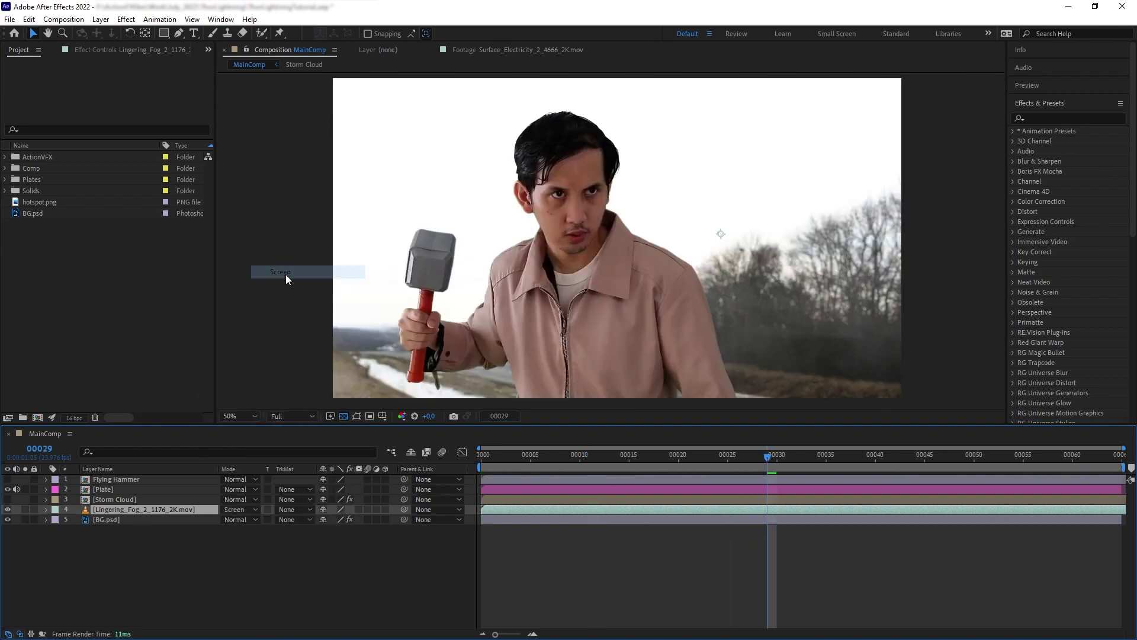
- Make the Storm Cloud layer visible and inspect its precomposition by isolating one Wispy_Storm_Cloud_4_2651.png layer
{"action": "left_click", "coordinate": [98, 500]}
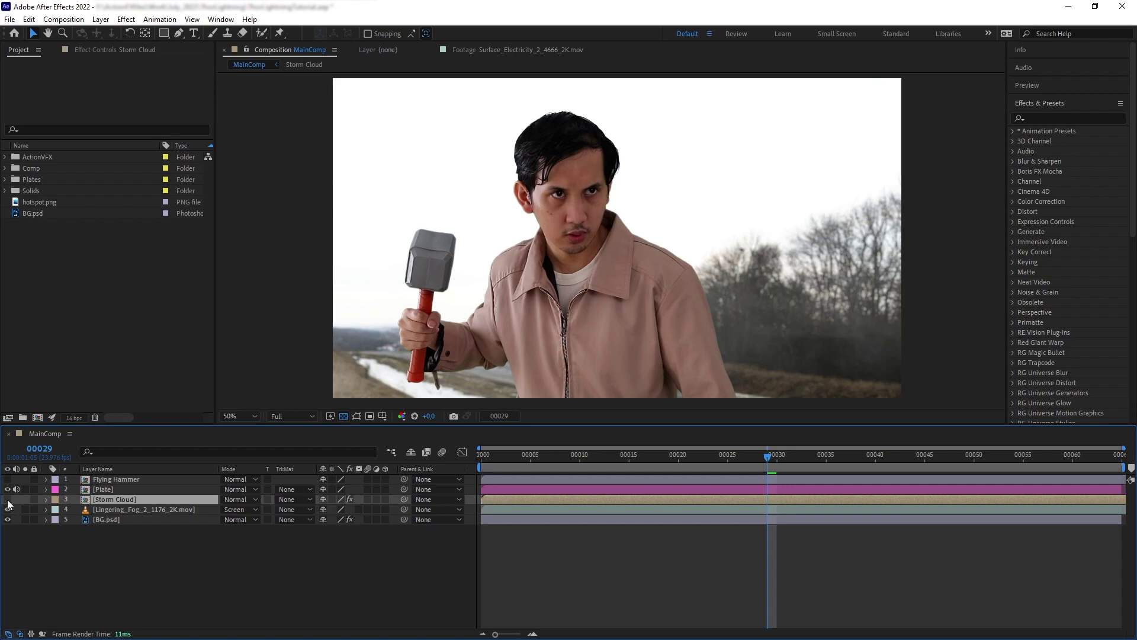
{"action": "left_click", "coordinate": [8, 499]}
{"action": "left_click", "coordinate": [25, 499]}
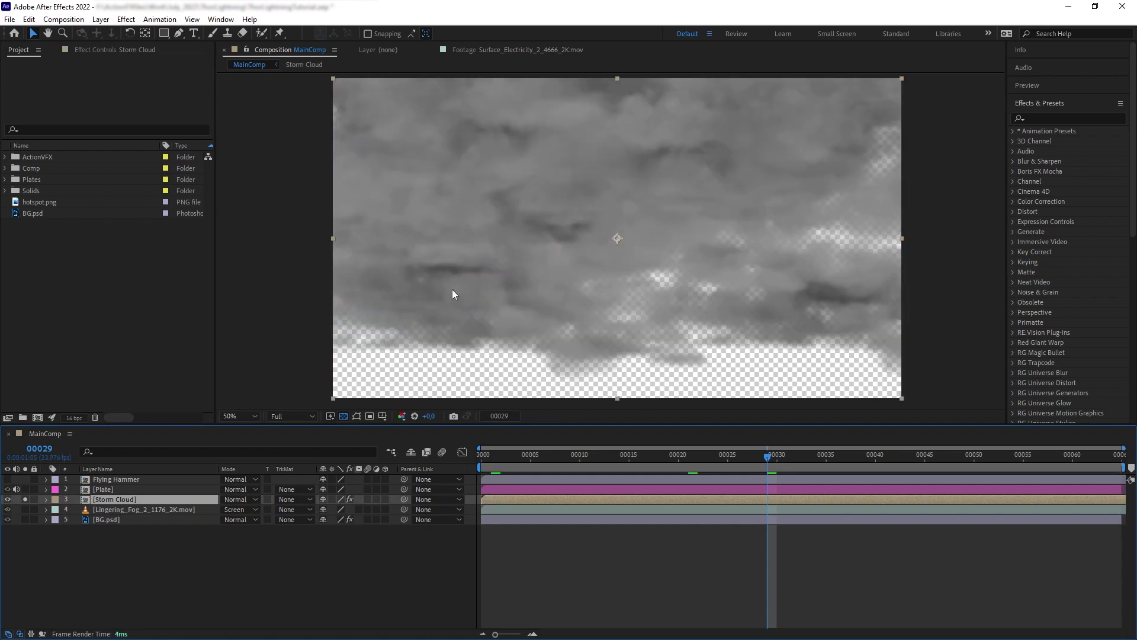
{"action": "double_click", "coordinate": [122, 500]}
{"action": "left_click", "coordinate": [26, 551]}
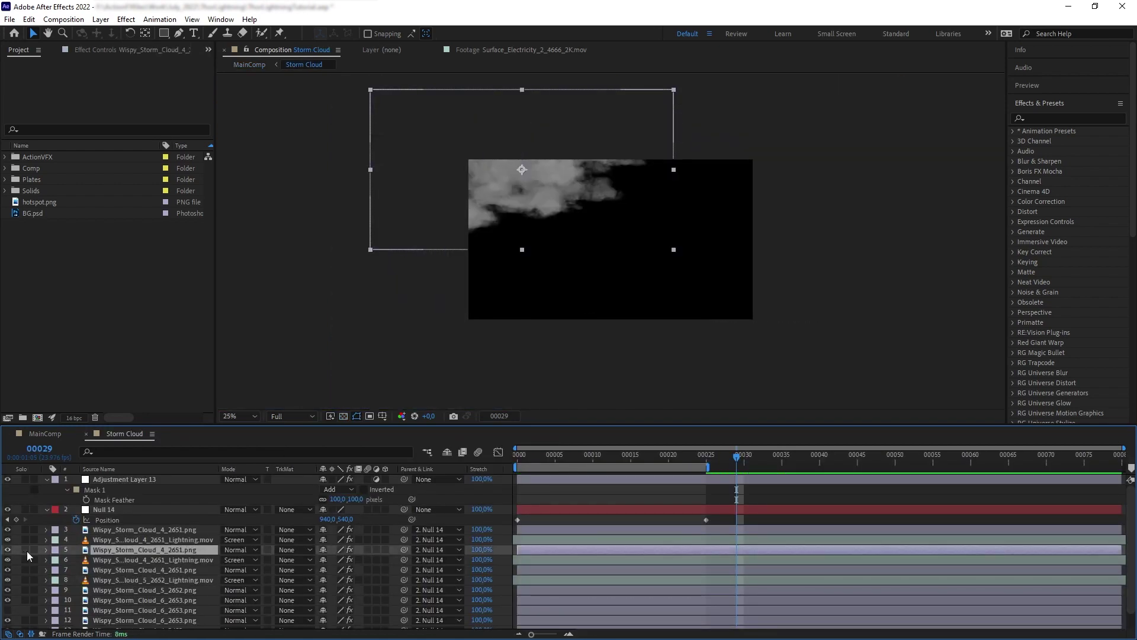
{"action": "left_click", "coordinate": [27, 551]}
{"action": "left_click", "coordinate": [249, 64]}
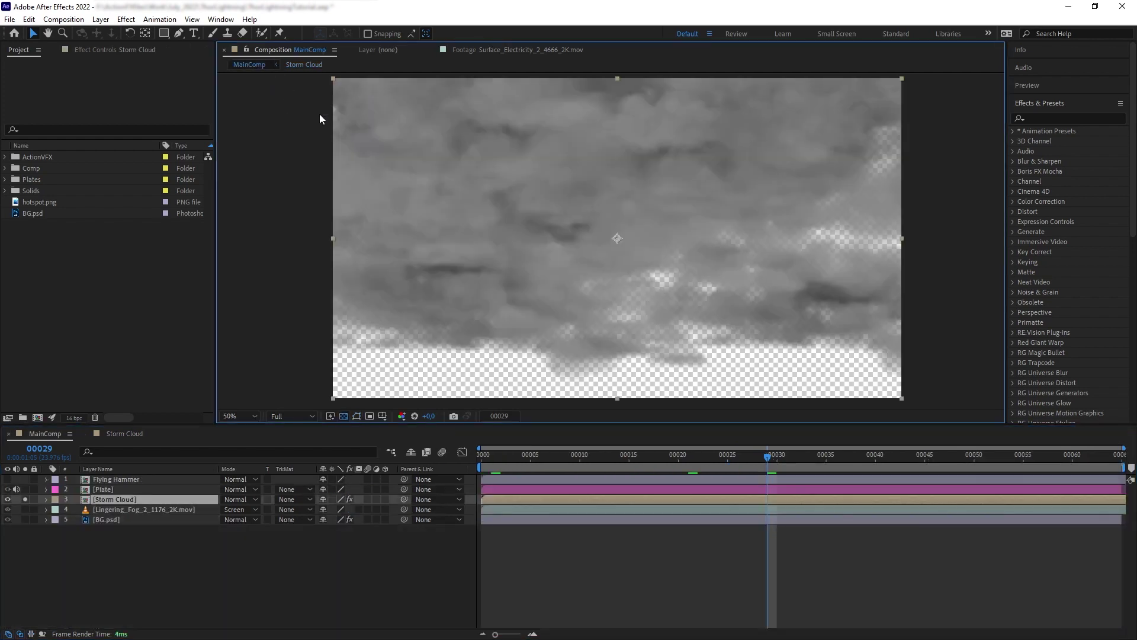
- Show the Storm Cloud layer together with the other layers and set its blend mode to Multiply
{"action": "left_click", "coordinate": [25, 500]}
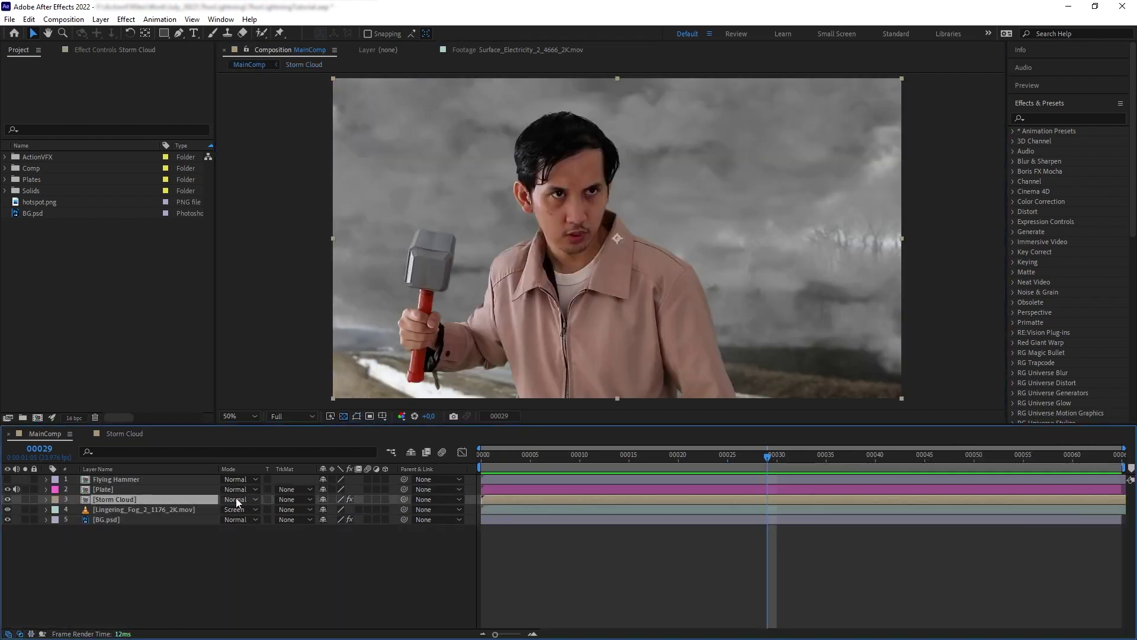
{"action": "left_click", "coordinate": [235, 499]}
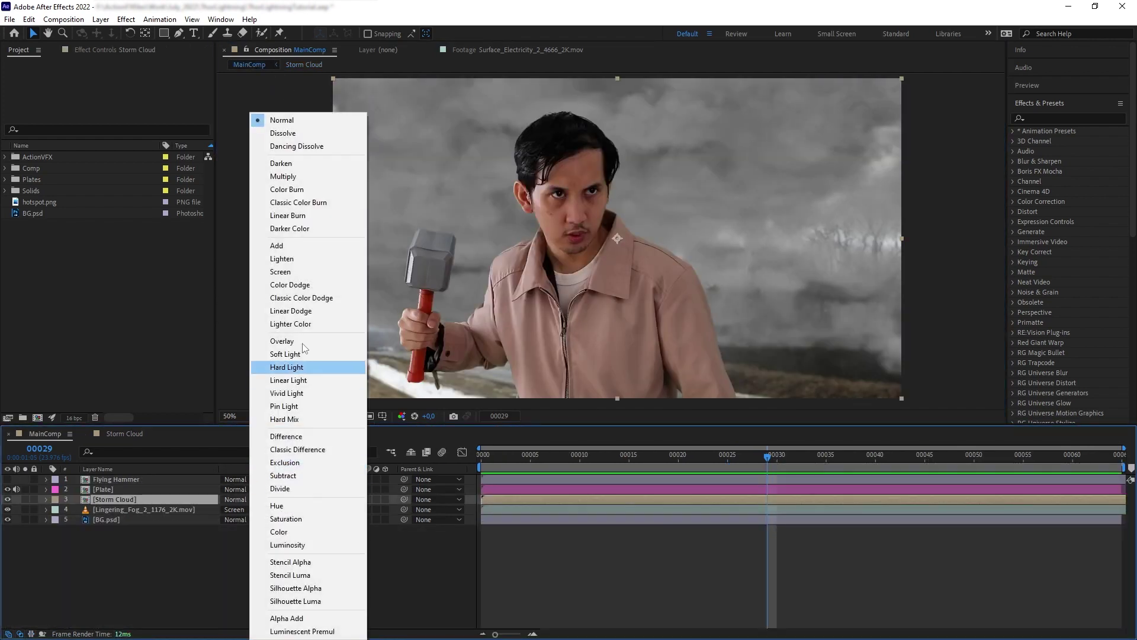
{"action": "left_click", "coordinate": [320, 177]}
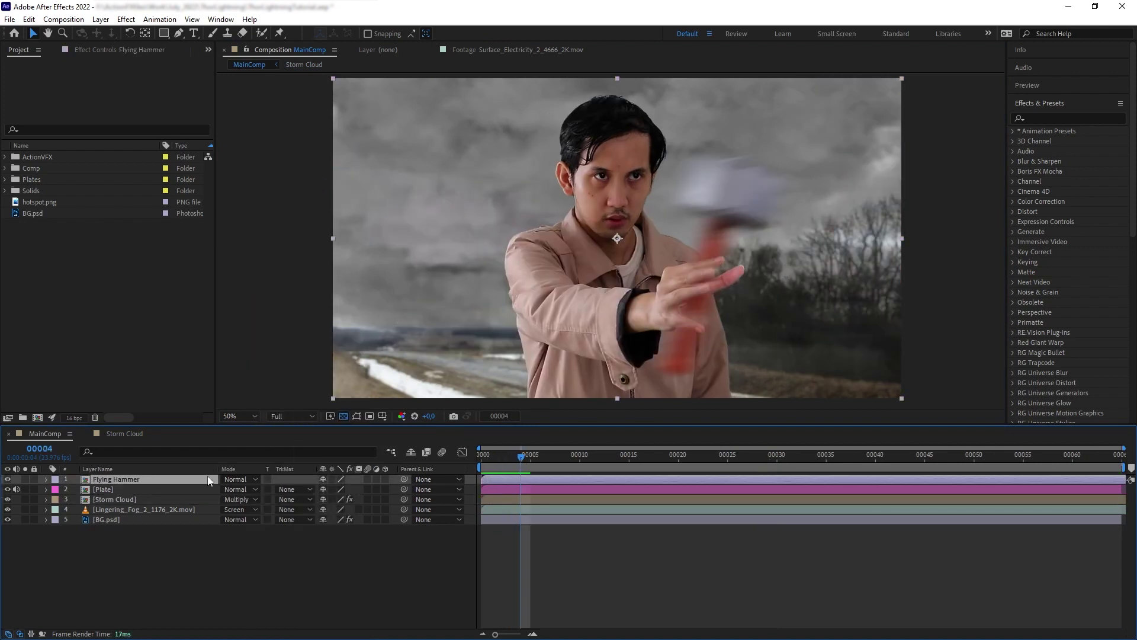
- Preview the Flying Hammer layer on its own, and scrub through the full composite
{"action": "left_click", "coordinate": [24, 478]}
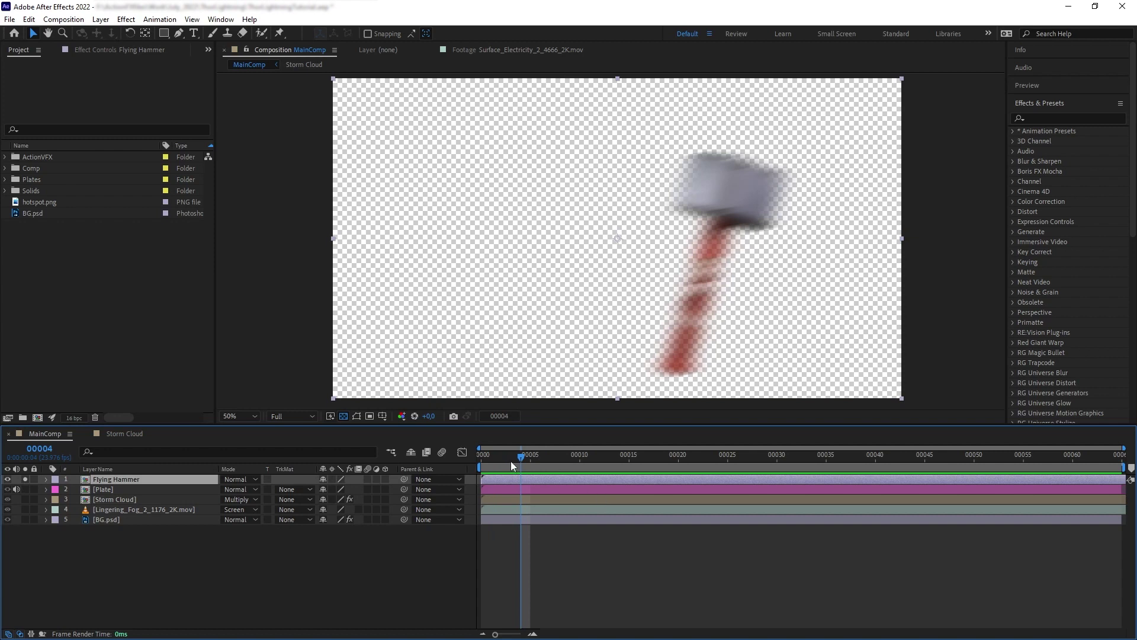
{"action": "left_click_drag", "start_coordinate": [510, 460], "coordinate": [518, 459]}
{"action": "left_click", "coordinate": [25, 479]}
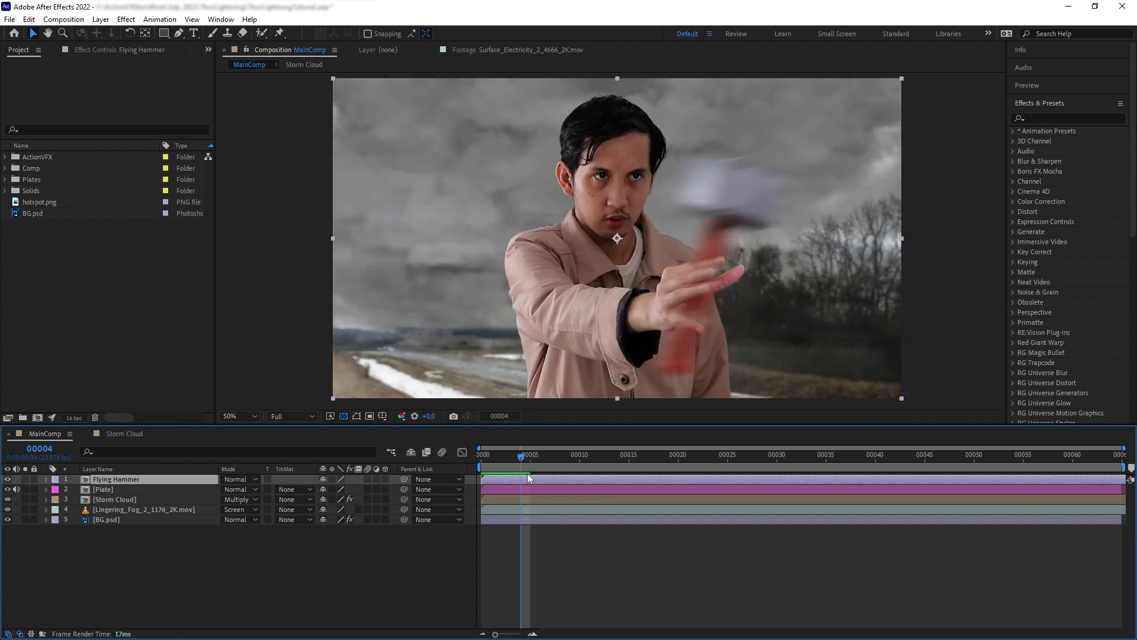
{"action": "left_click_drag", "start_coordinate": [521, 457], "coordinate": [744, 476]}
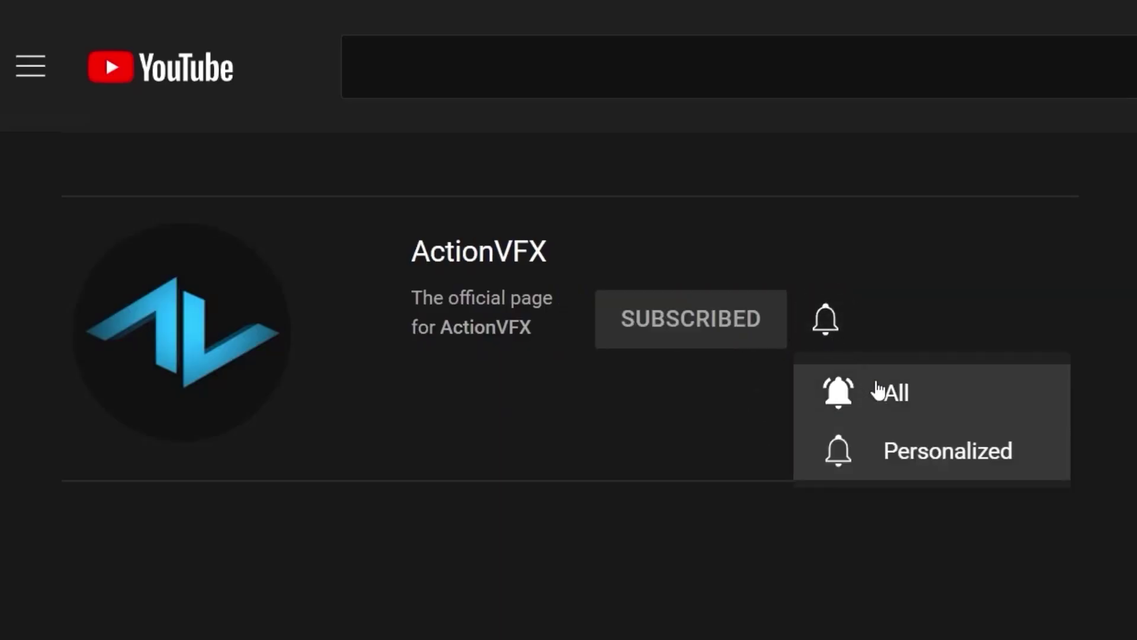
{"action": "left_click", "coordinate": [886, 395]}
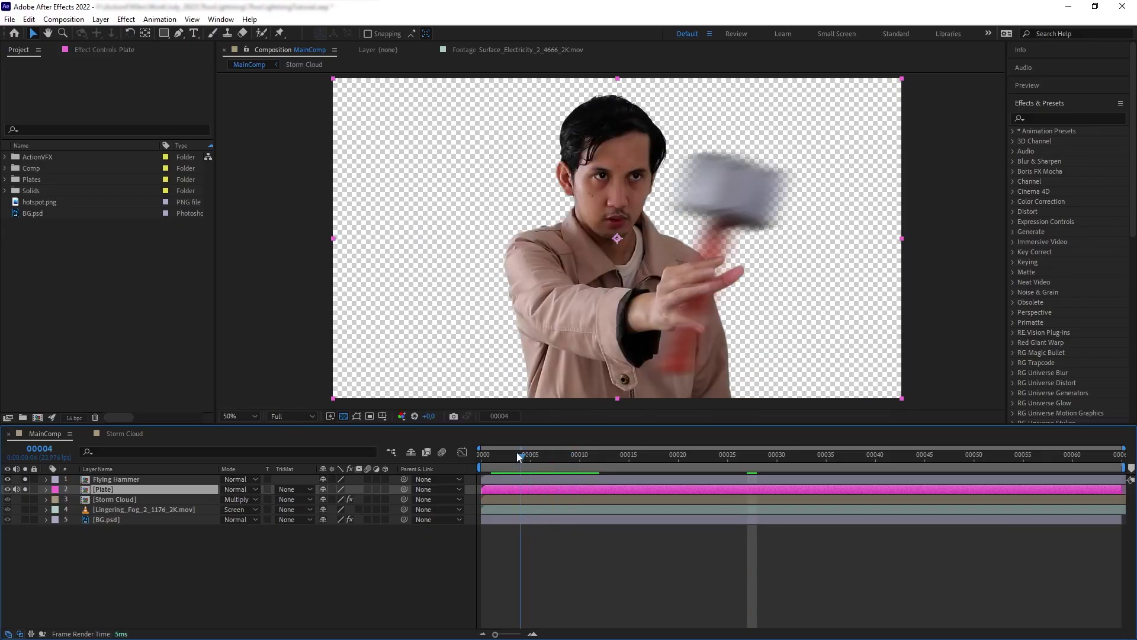
- Inspect the Plate layer on its own and play back the full composite
{"action": "left_click_drag", "start_coordinate": [521, 455], "coordinate": [600, 464]}
{"action": "left_click", "coordinate": [24, 489]}
{"action": "left_click", "coordinate": [25, 478]}
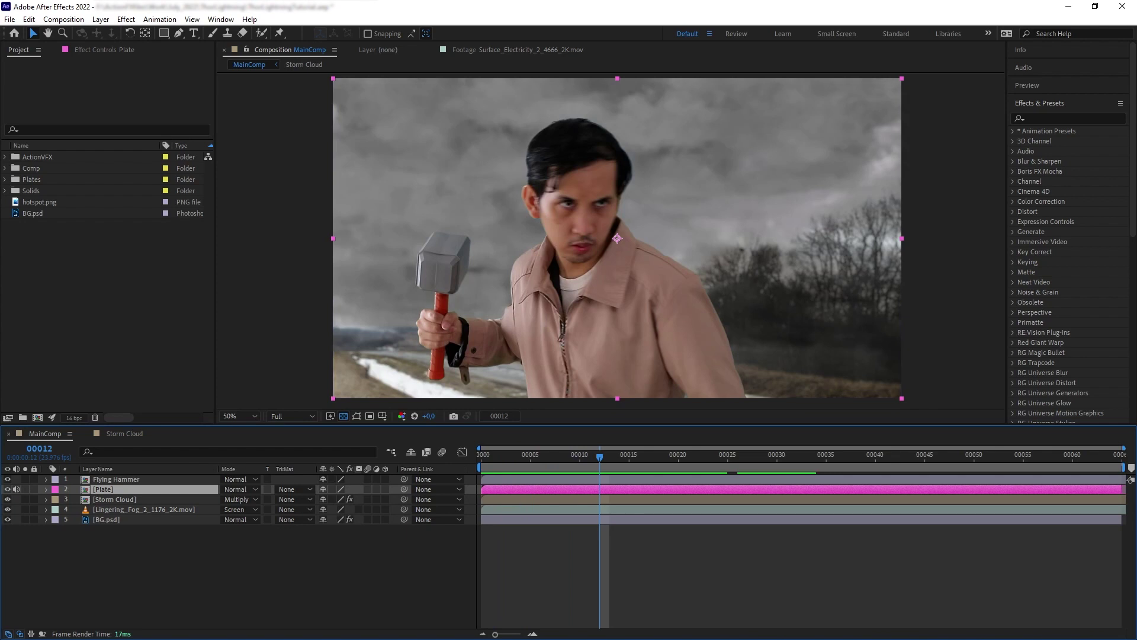
{"action": "key", "text": "space"}
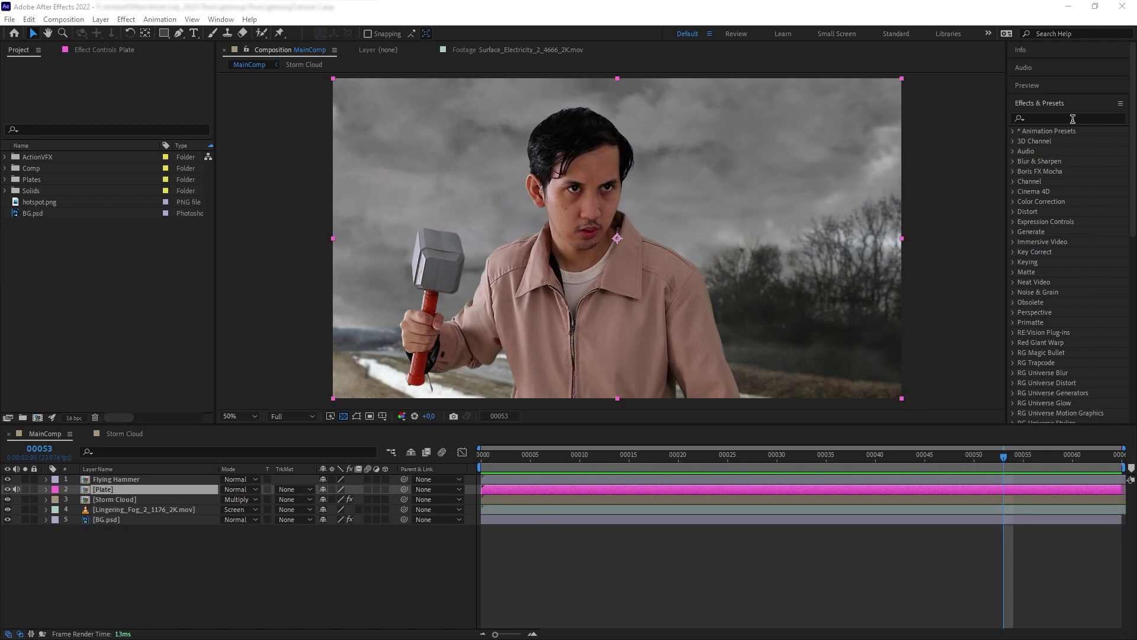
- Apply the Mocha AE effect to the Plate layer and launch Mocha
{"action": "left_click", "coordinate": [1066, 116]}
{"action": "type", "text": "mocha"}
{"action": "left_click_drag", "start_coordinate": [1054, 141], "coordinate": [168, 493]}
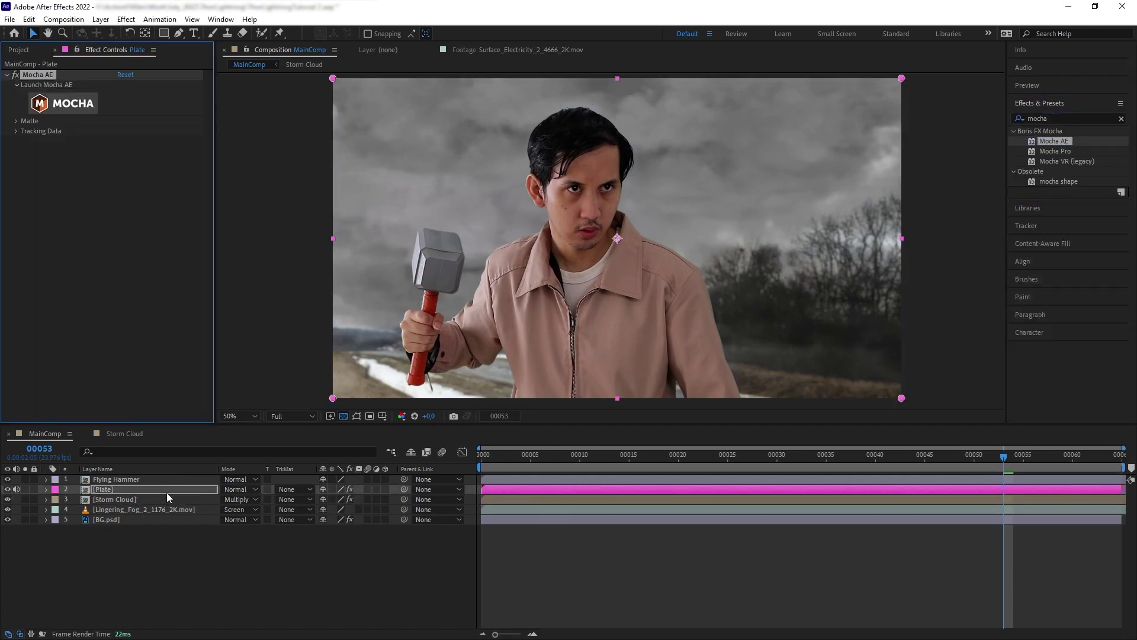
{"action": "left_click", "coordinate": [81, 105]}
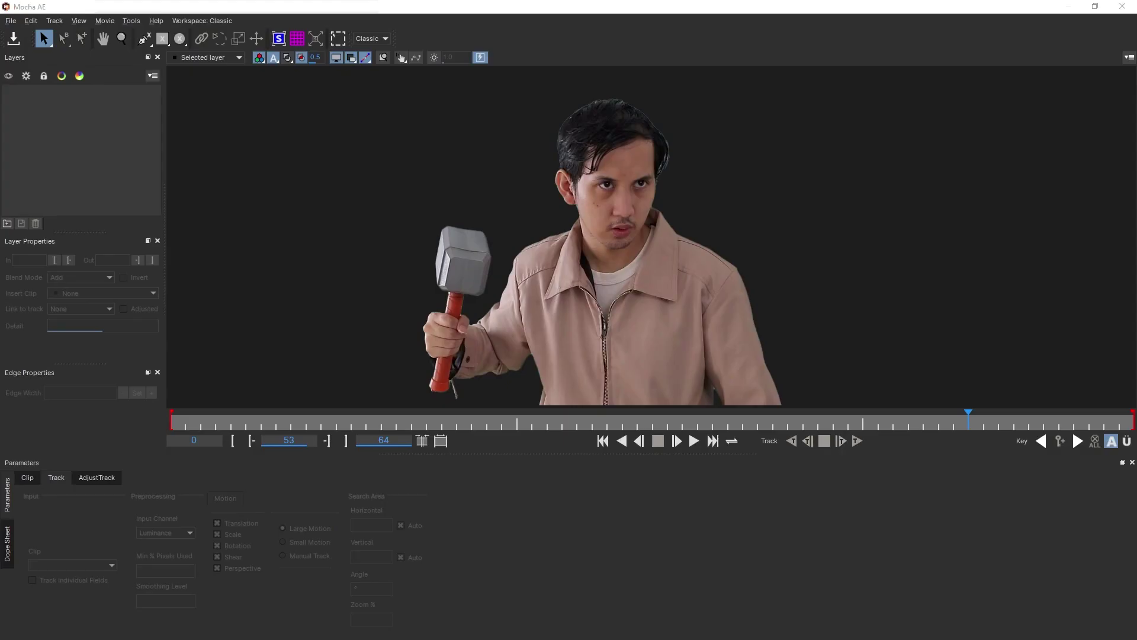
- At frame 15, outline the man's eye nearest the visible ear with a spline and fit its points to the eyelids
{"action": "left_click_drag", "start_coordinate": [966, 409], "coordinate": [332, 406]}
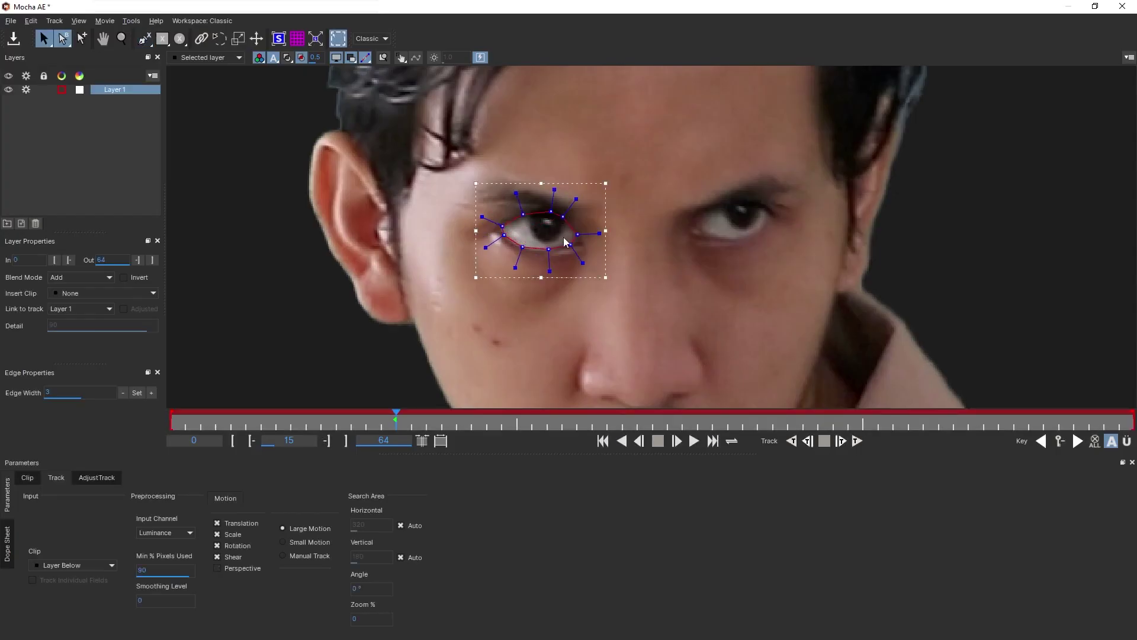
{"action": "scroll", "coordinate": [564, 225], "scroll_direction": "up", "scroll_amount": 3}
{"action": "left_click_drag", "start_coordinate": [545, 180], "coordinate": [546, 187]}
{"action": "left_click_drag", "start_coordinate": [539, 265], "coordinate": [539, 269]}
{"action": "left_click_drag", "start_coordinate": [609, 241], "coordinate": [605, 241]}
{"action": "left_click_drag", "start_coordinate": [495, 261], "coordinate": [495, 265]}
{"action": "left_click_drag", "start_coordinate": [442, 220], "coordinate": [448, 221]}
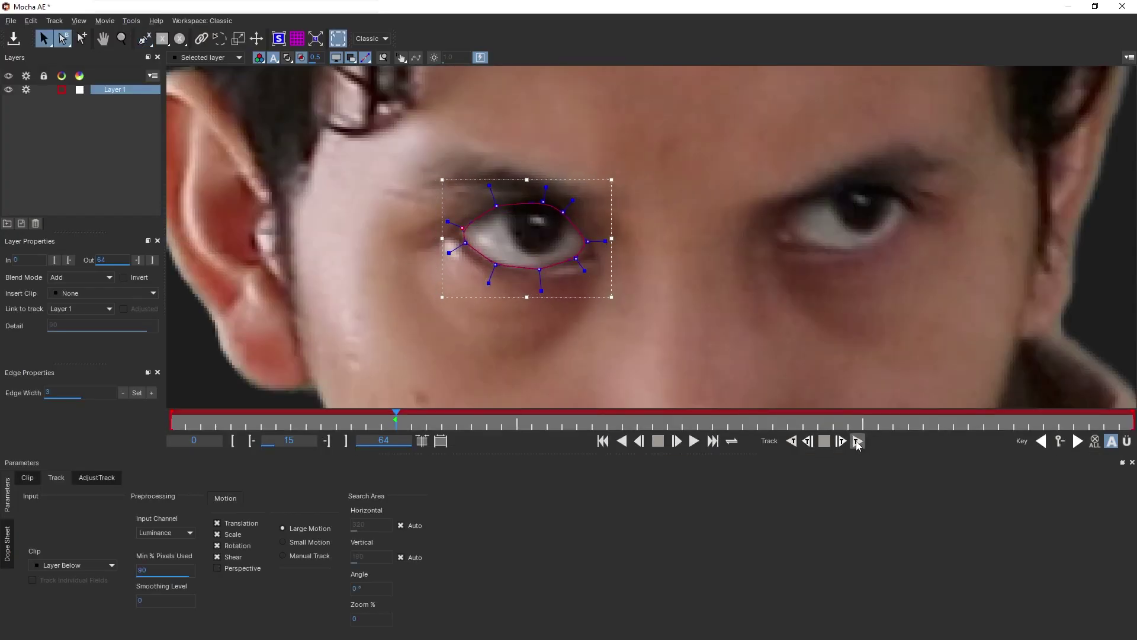
- Track the eye outline forward from frame 15 to frame 64 and return to frame 15
{"action": "left_click", "coordinate": [857, 442]}
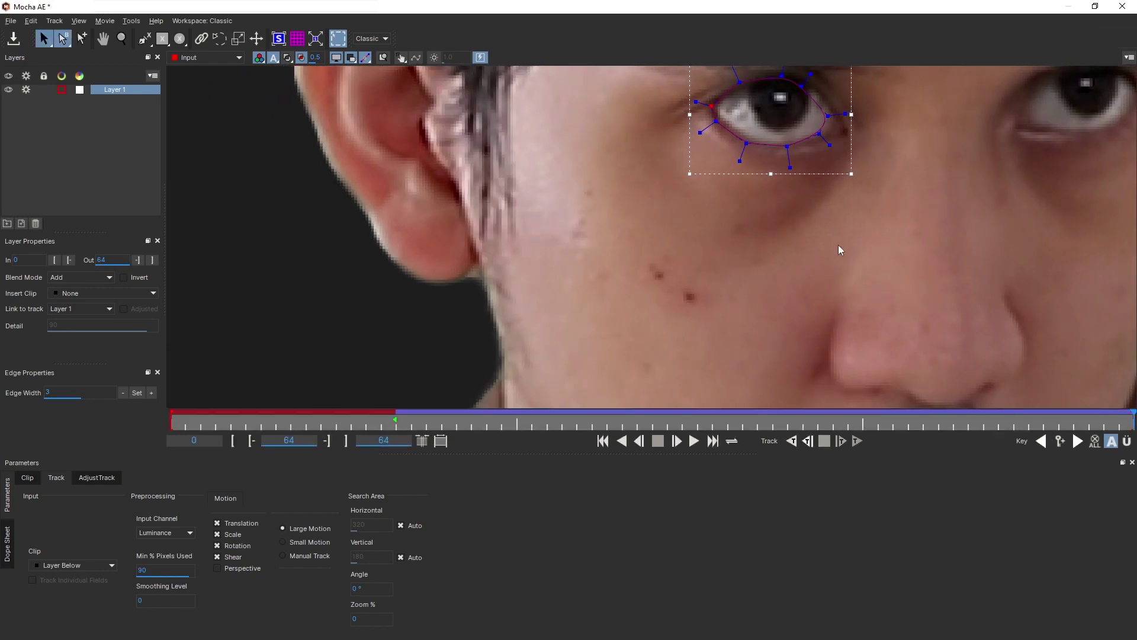
{"action": "left_click_drag", "start_coordinate": [1128, 417], "coordinate": [392, 427]}
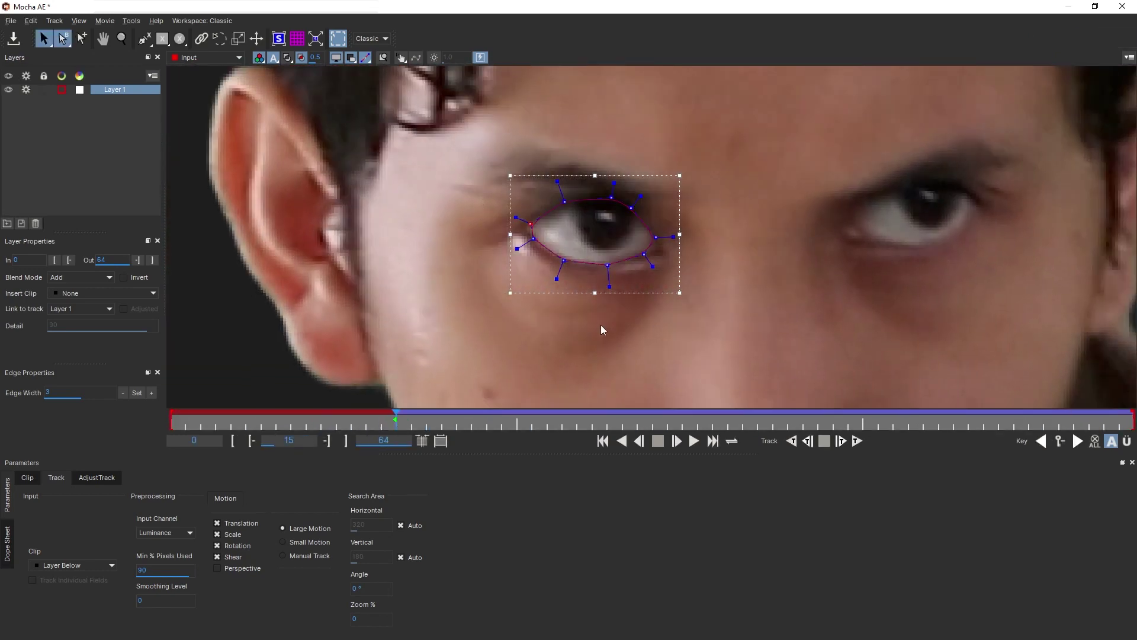
- Track the eye backward from frame 15 to frame 4 with Manual Track, realigning the surface over the eye on each frame
{"action": "key", "text": "z"}
{"action": "left_click_drag", "start_coordinate": [725, 340], "coordinate": [636, 258]}
{"action": "key", "text": "x"}
{"action": "left_click", "coordinate": [511, 482]}
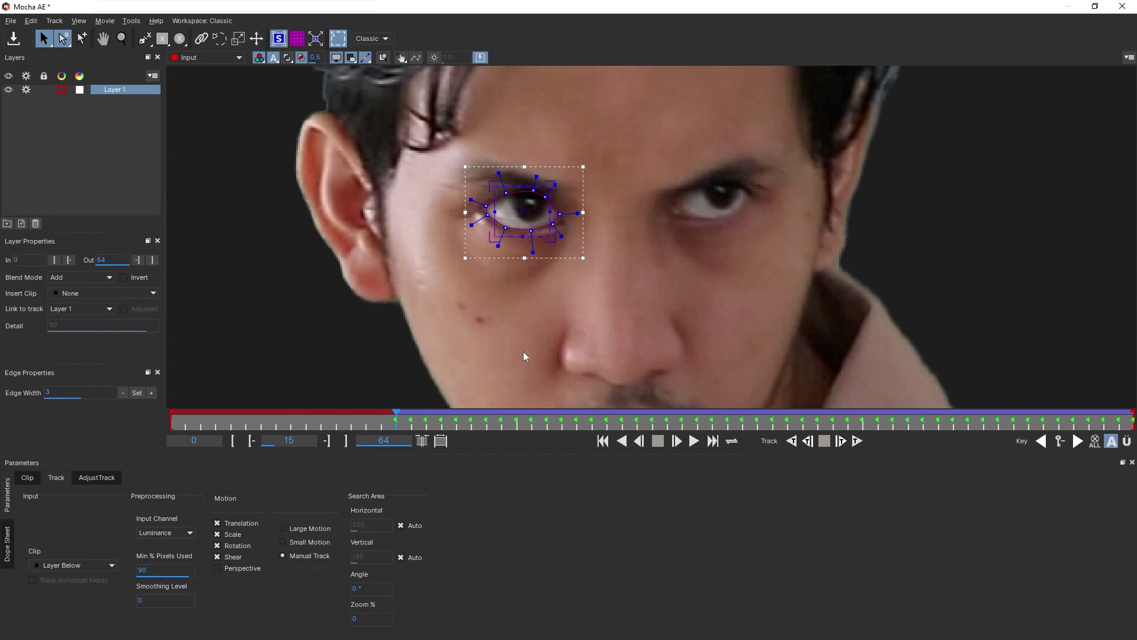
{"action": "key", "text": "comma"}
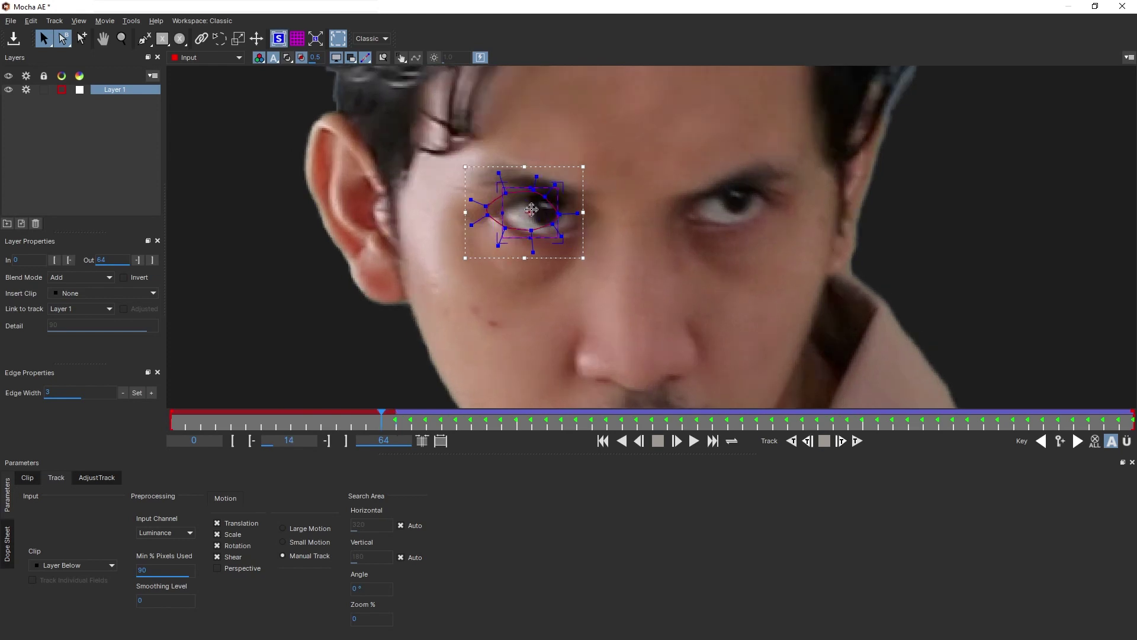
{"action": "left_click_drag", "start_coordinate": [536, 212], "coordinate": [606, 218]}
{"action": "key", "text": "comma"}
{"action": "key", "text": "comma"}
{"action": "left_click_drag", "start_coordinate": [606, 218], "coordinate": [608, 221]}
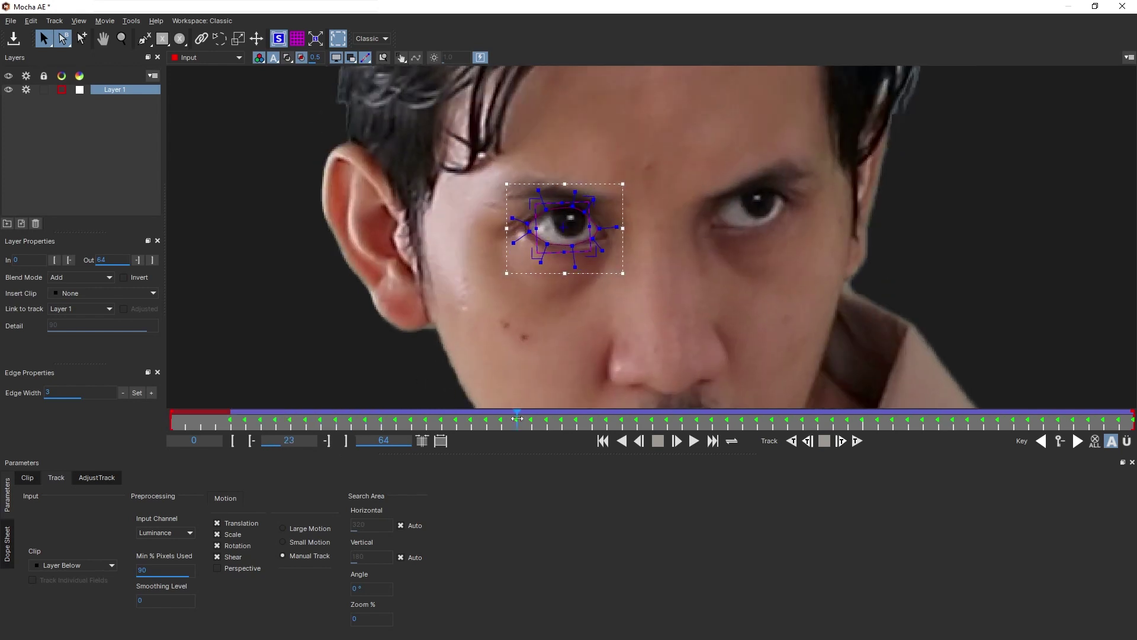
- Hide the planar surface, leave Manual Track, and correct the eye outline frame by frame from frame 8 back to frame 4
{"action": "left_click_drag", "start_coordinate": [515, 419], "coordinate": [621, 421]}
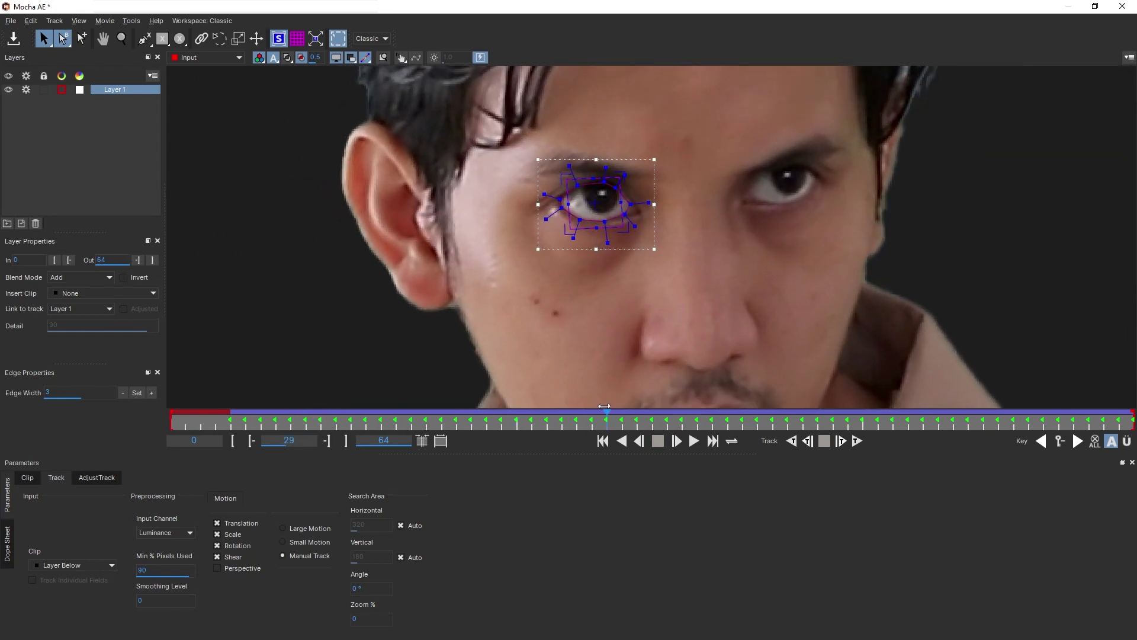
{"action": "left_click", "coordinate": [279, 43]}
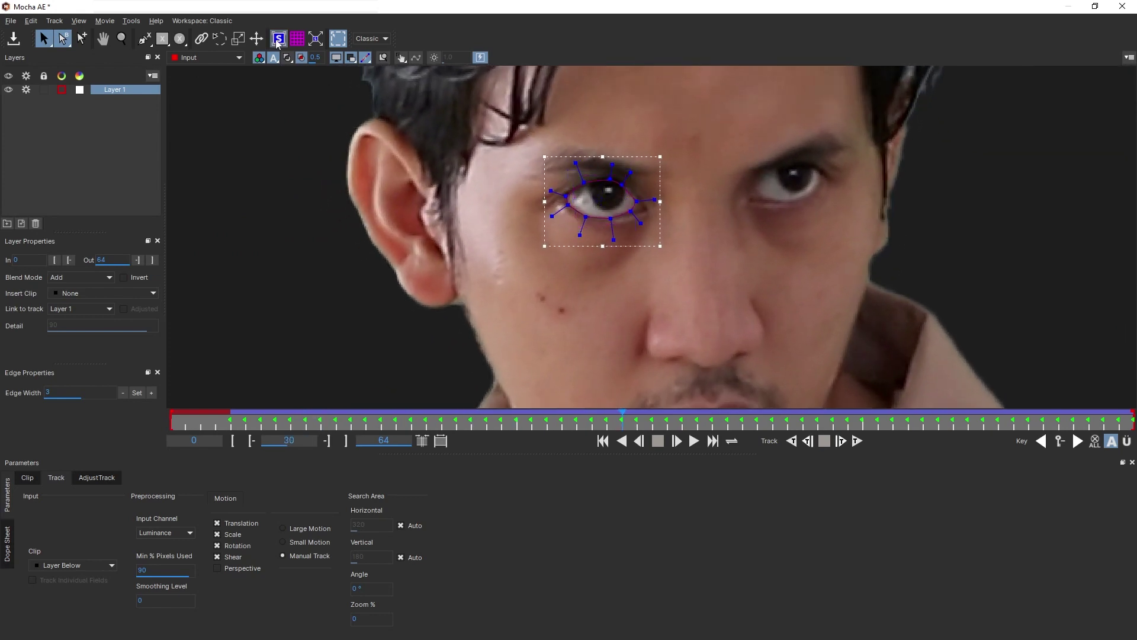
{"action": "left_click", "coordinate": [311, 529]}
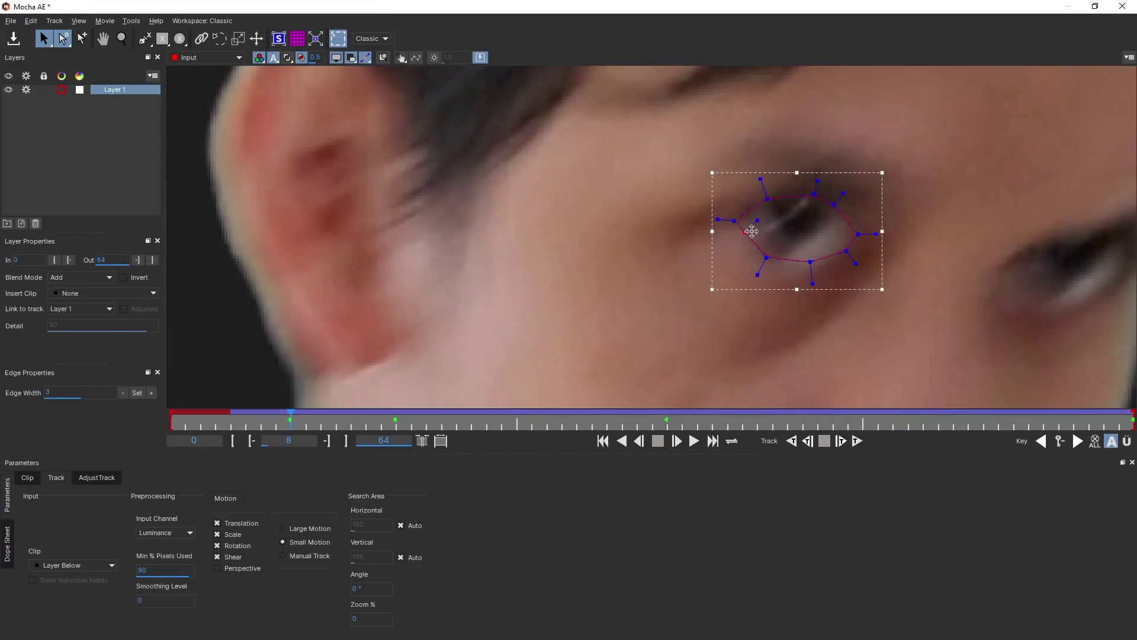
{"action": "key", "text": "comma"}
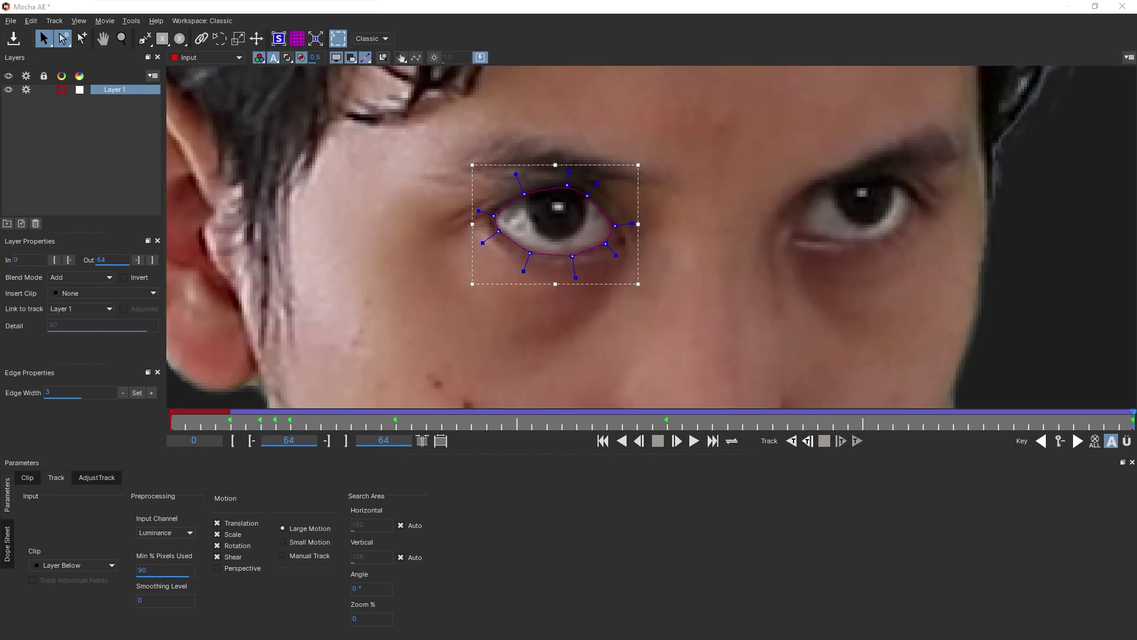
- Disable processing for Layer 1 and outline the man's other eye with a new spline at frame 15
{"action": "left_click", "coordinate": [113, 94]}
{"action": "left_click", "coordinate": [26, 90]}
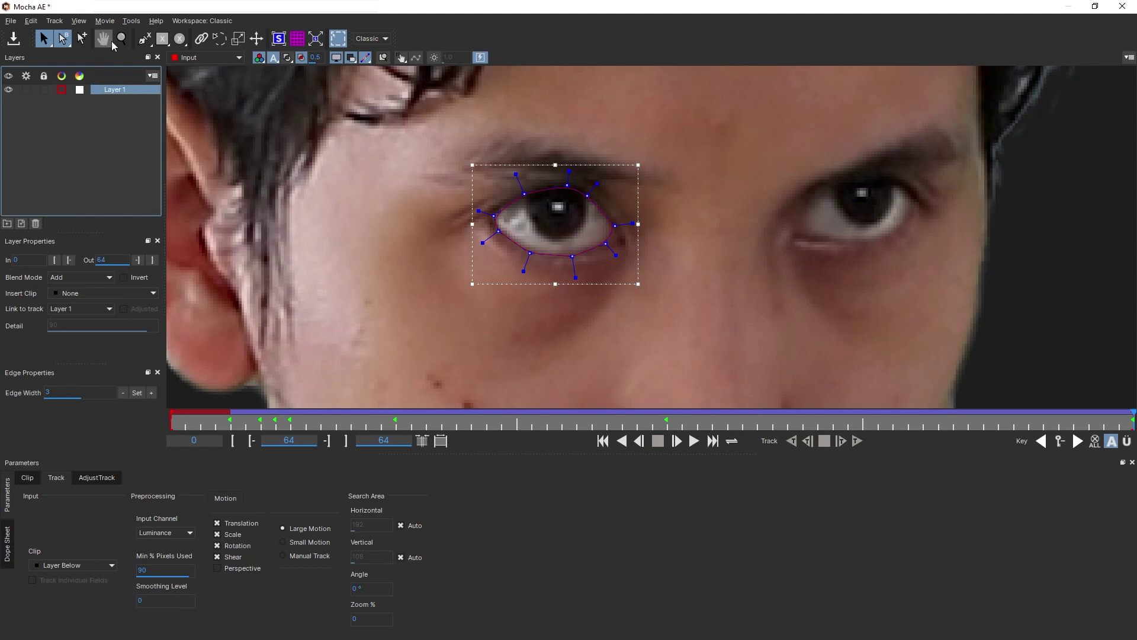
{"action": "left_click", "coordinate": [144, 39]}
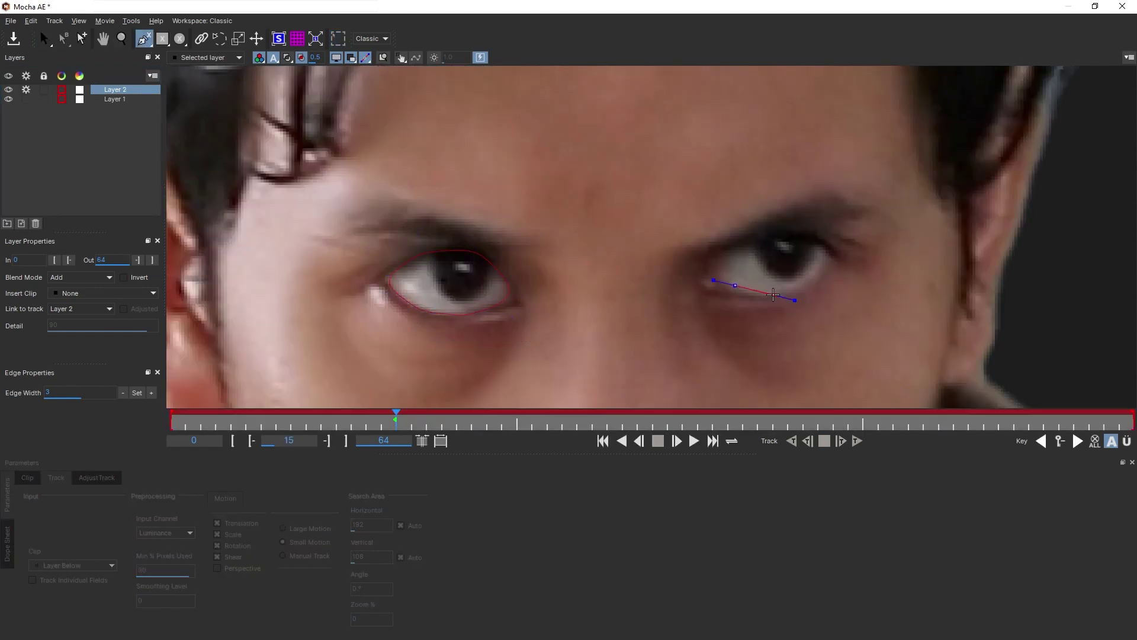
{"action": "left_click", "coordinate": [819, 276]}
{"action": "left_click", "coordinate": [830, 252]}
{"action": "left_click", "coordinate": [818, 237]}
{"action": "left_click", "coordinate": [771, 237]}
{"action": "left_click", "coordinate": [738, 250]}
{"action": "left_click", "coordinate": [719, 267]}
{"action": "right_click", "coordinate": [693, 261]}
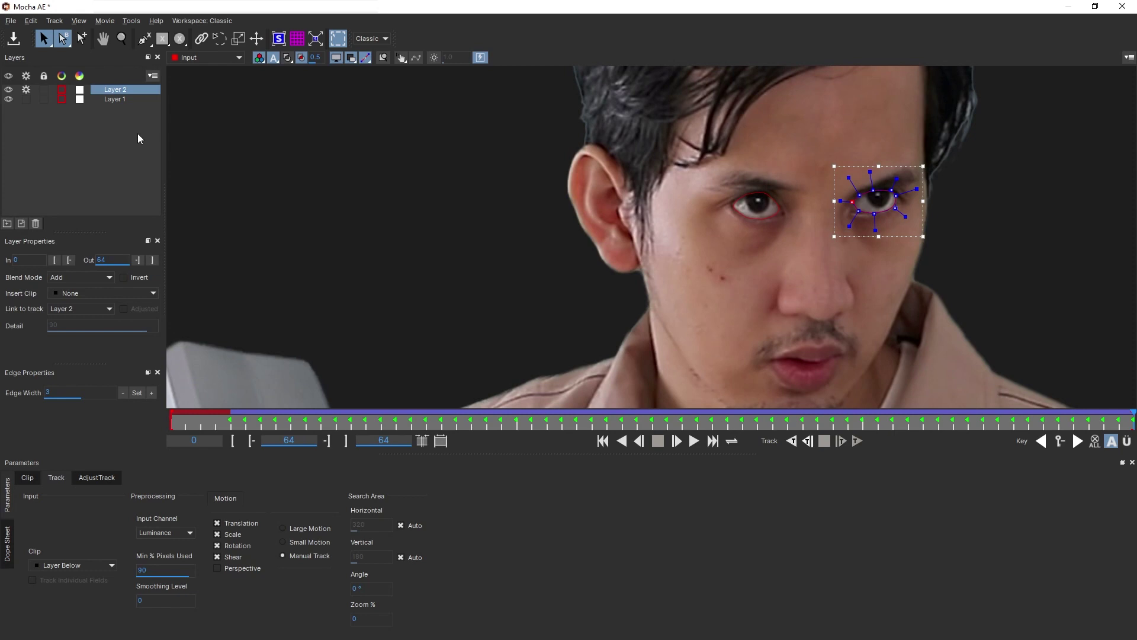
- Re-enable processing for Layer 1, close Mocha, and select the Plate layer in After Effects
{"action": "left_click", "coordinate": [33, 113]}
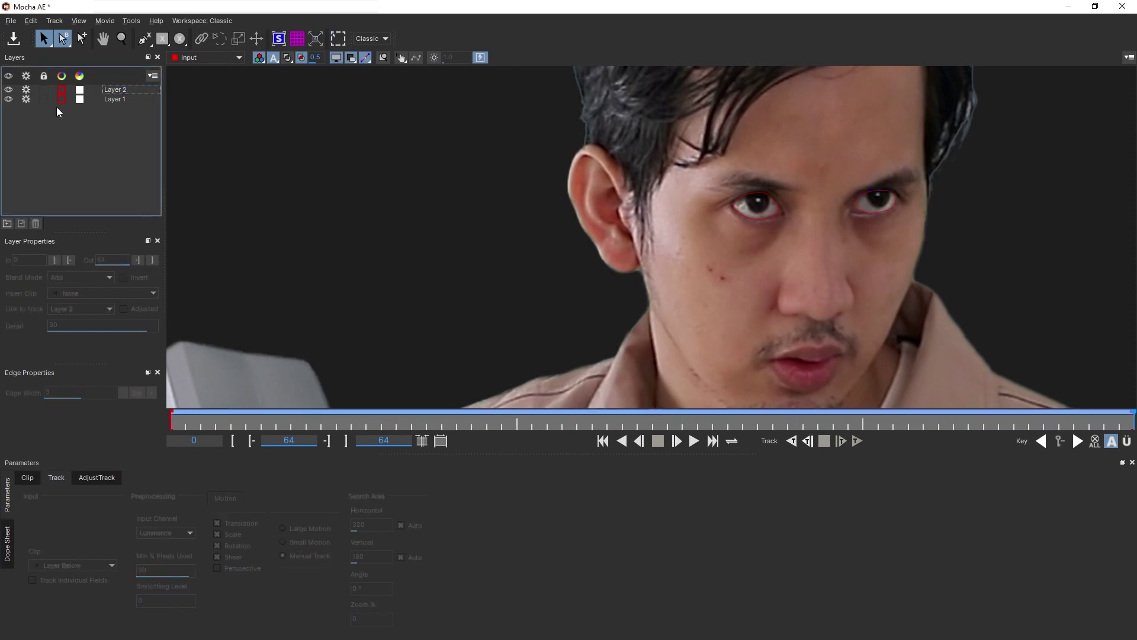
{"action": "left_click", "coordinate": [118, 101]}
{"action": "double_click", "coordinate": [115, 90]}
{"action": "left_click", "coordinate": [1122, 7]}
{"action": "left_click", "coordinate": [735, 353]}
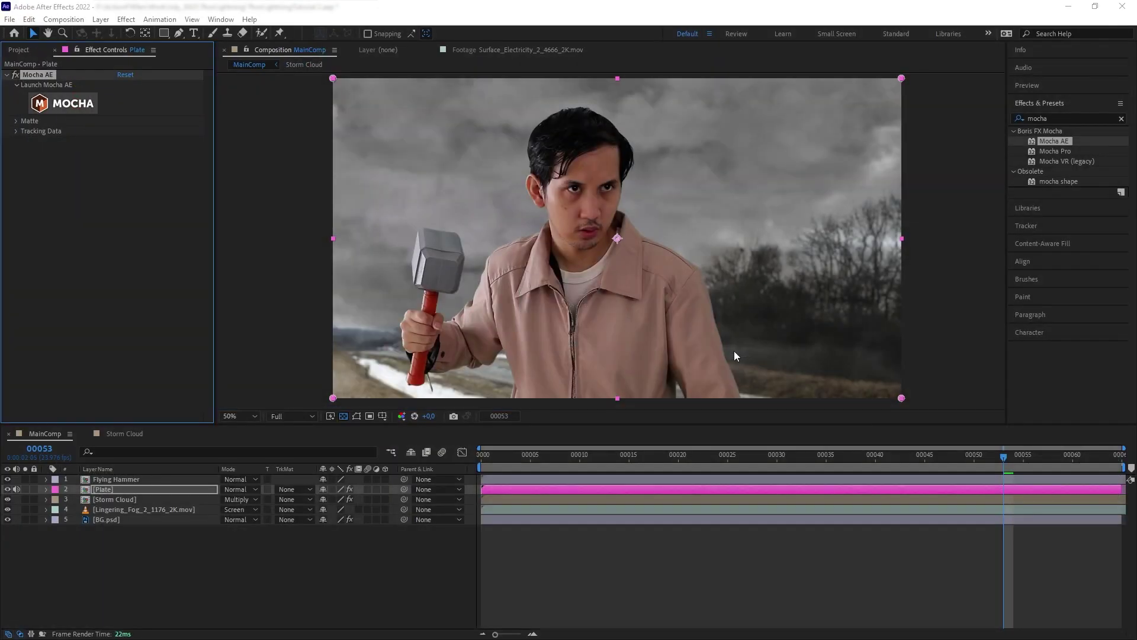
{"action": "left_click", "coordinate": [108, 488]}
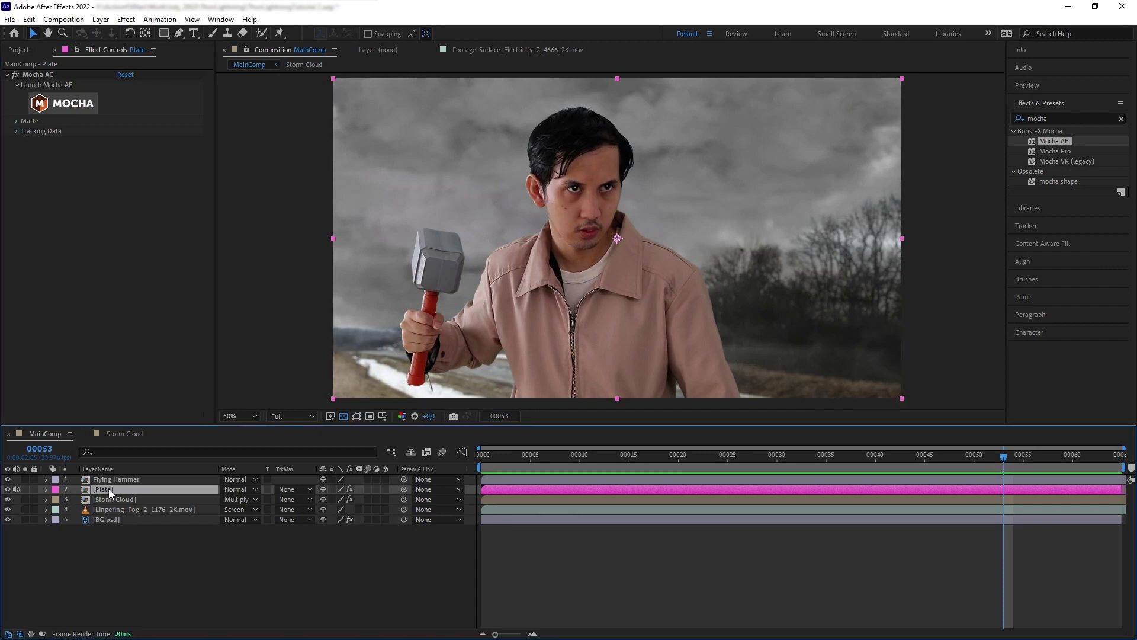
- Duplicate the Plate layer and create AE masks on the copy from the visible LeftEye and RightEye Mocha shapes
{"action": "key", "text": "ctrl+d"}
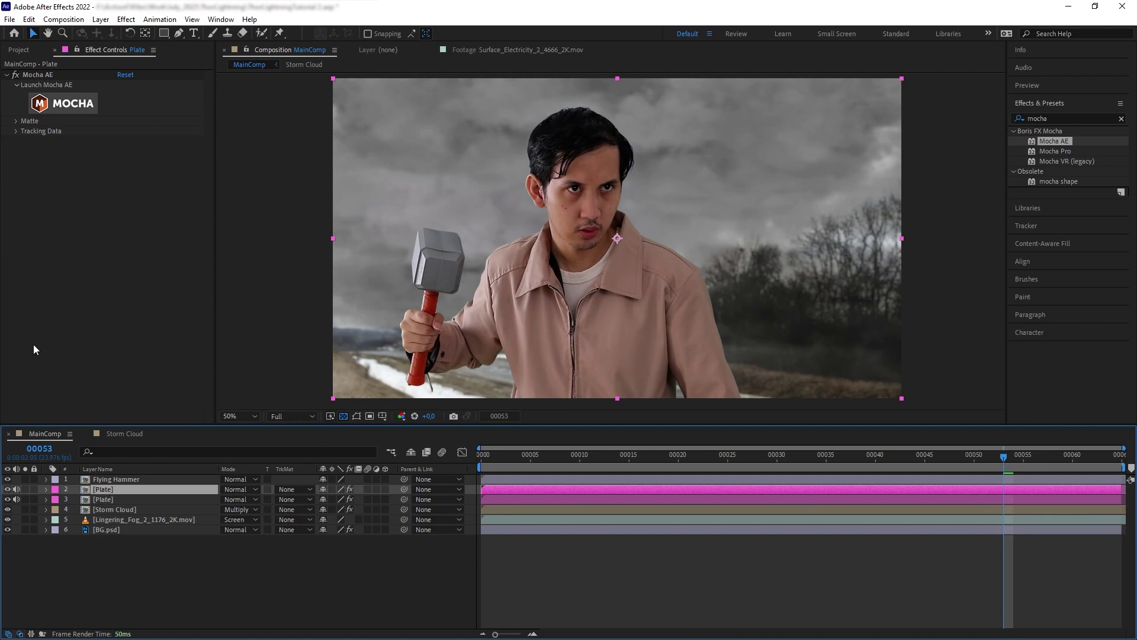
{"action": "left_click", "coordinate": [15, 121]}
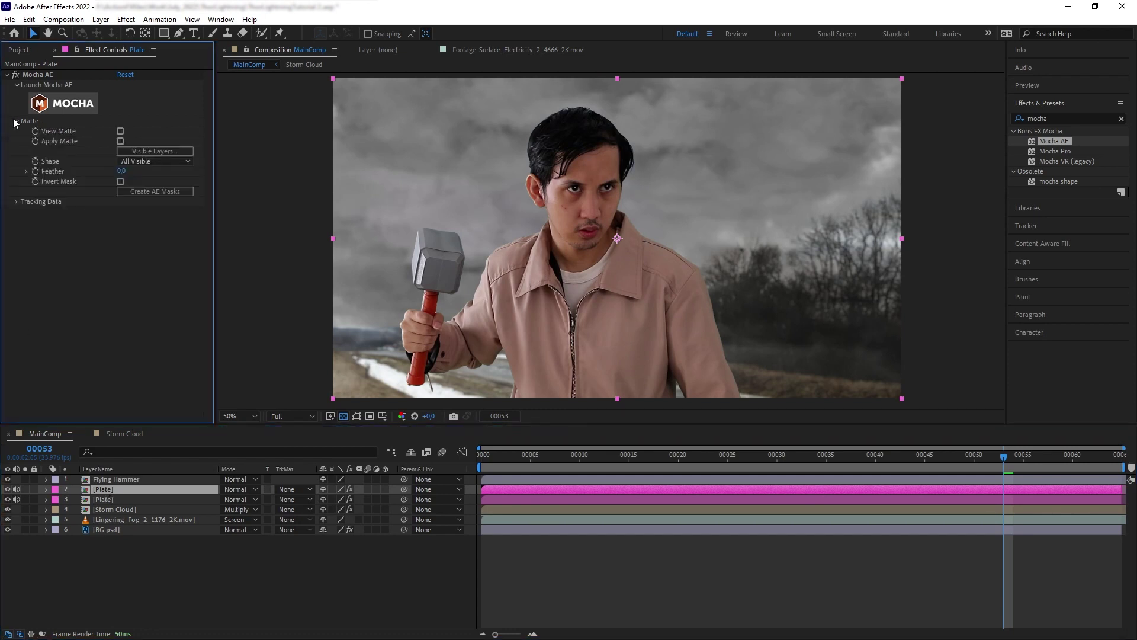
{"action": "left_click", "coordinate": [160, 150]}
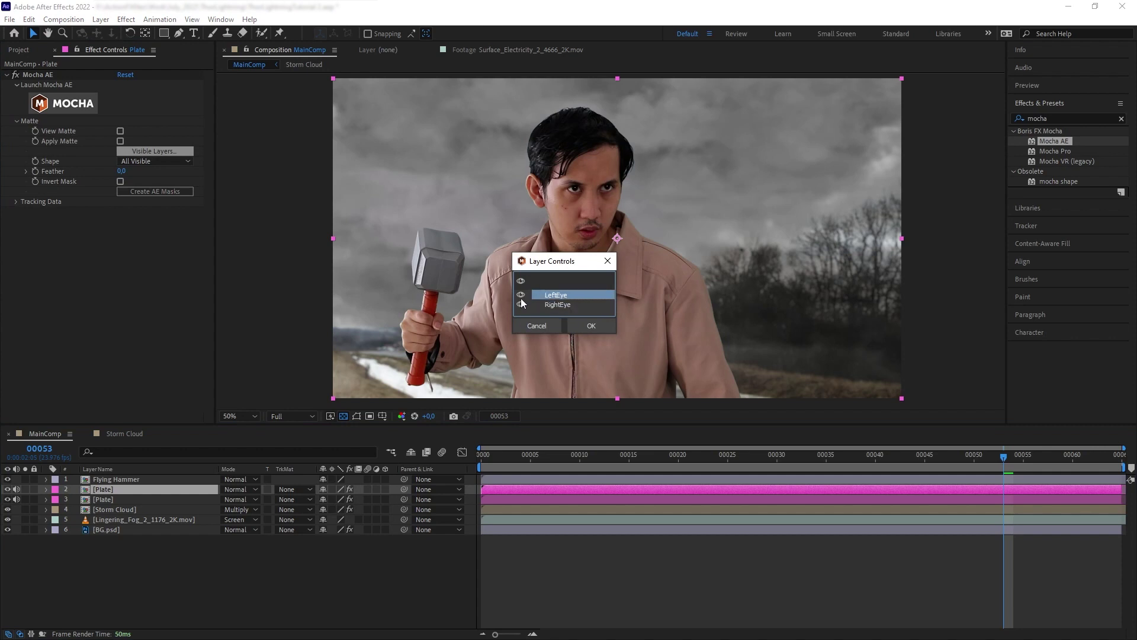
{"action": "left_click", "coordinate": [586, 327]}
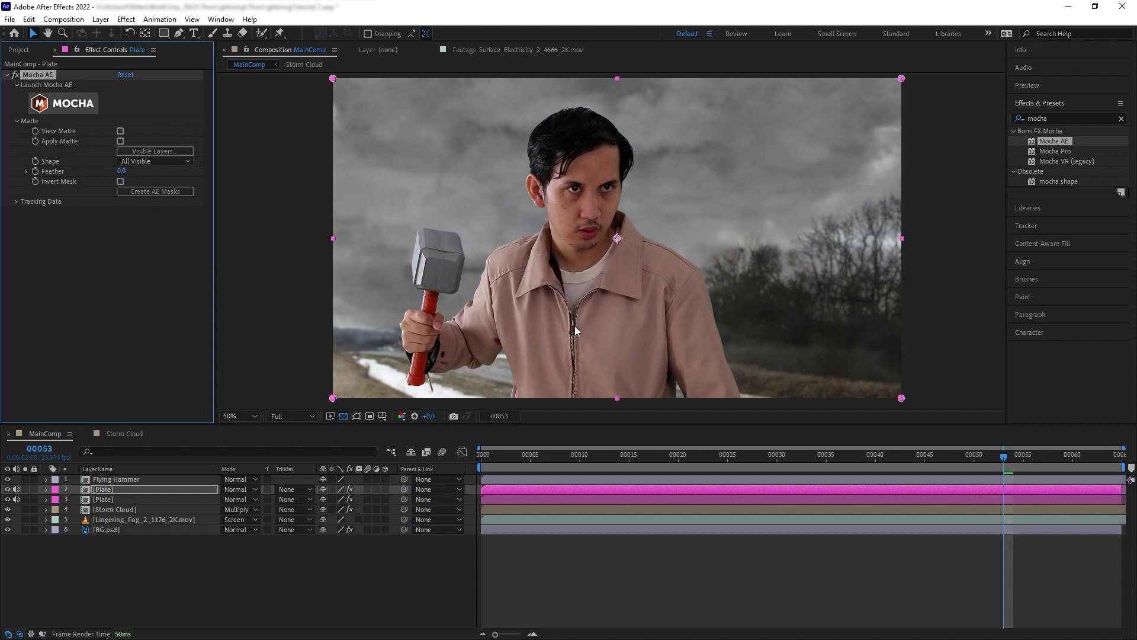
{"action": "left_click", "coordinate": [148, 190]}
- Apply the Invert effect to the masked eyes on the duplicated Plate layer
{"action": "scroll", "coordinate": [596, 179], "scroll_direction": "up", "scroll_amount": 6}
{"action": "left_click_drag", "start_coordinate": [596, 179], "coordinate": [774, 589]}
{"action": "key", "text": "v"}
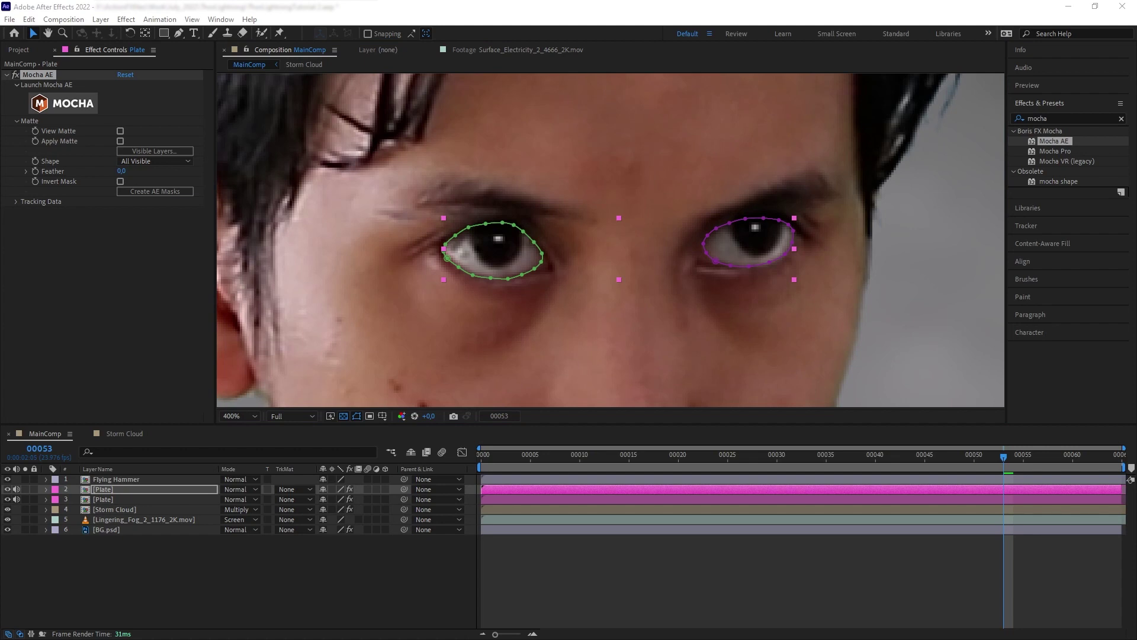
{"action": "left_click", "coordinate": [1067, 118]}
{"action": "type", "text": "invert"}
{"action": "left_click_drag", "start_coordinate": [1058, 183], "coordinate": [44, 264]}
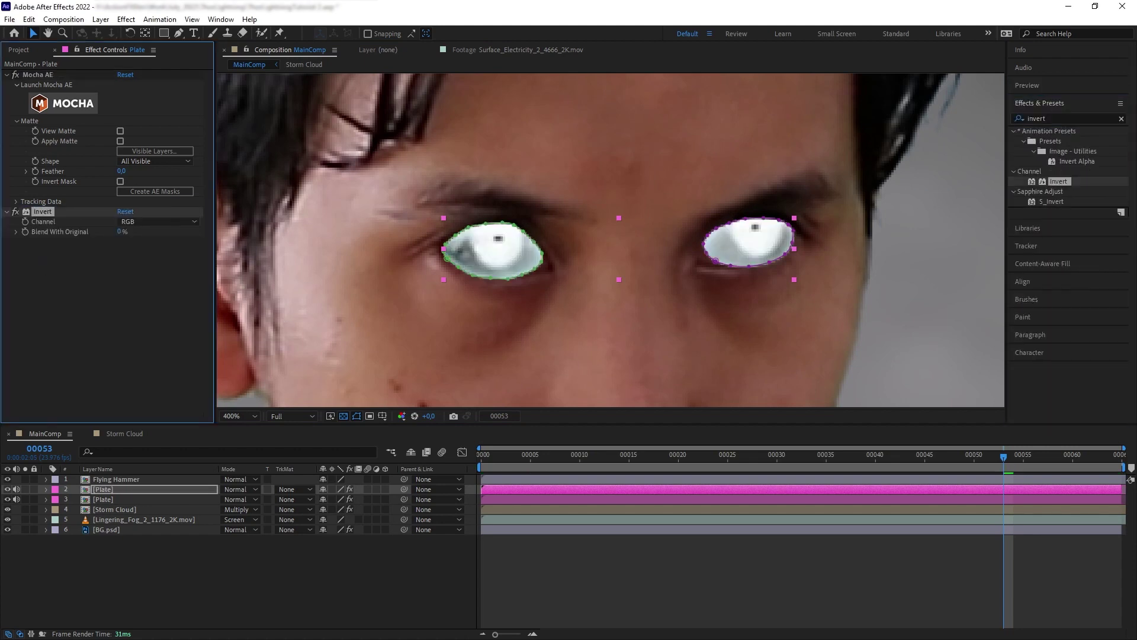
- Add a Tint effect to the masked eyes and map black to the blue 0066FF
{"action": "left_click_drag", "start_coordinate": [1056, 181], "coordinate": [34, 251]}
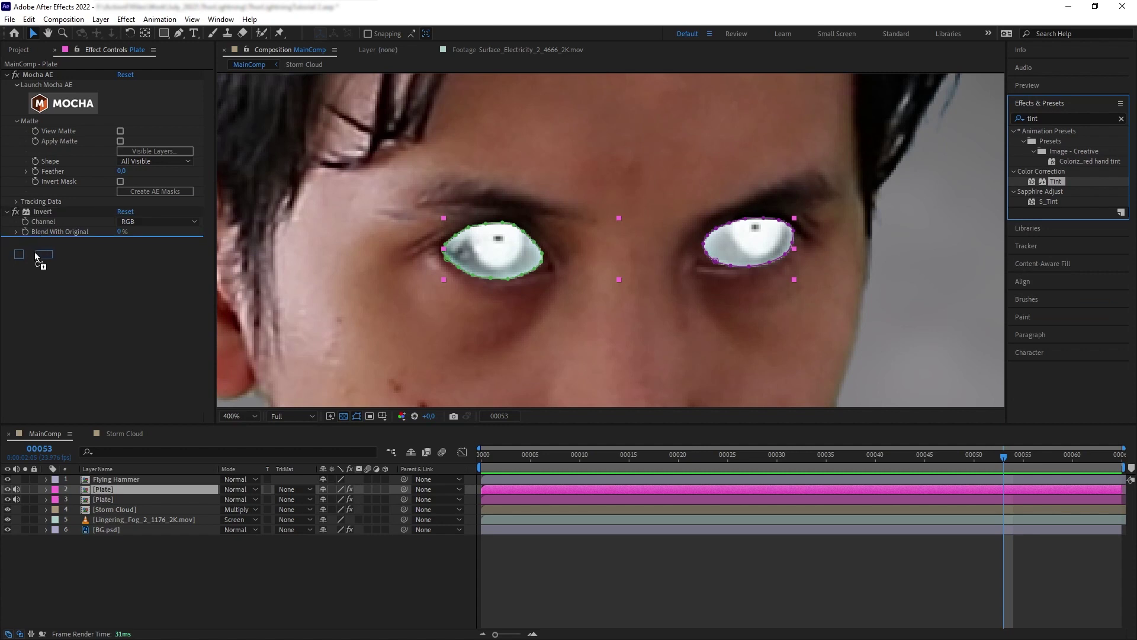
{"action": "left_click", "coordinate": [123, 253]}
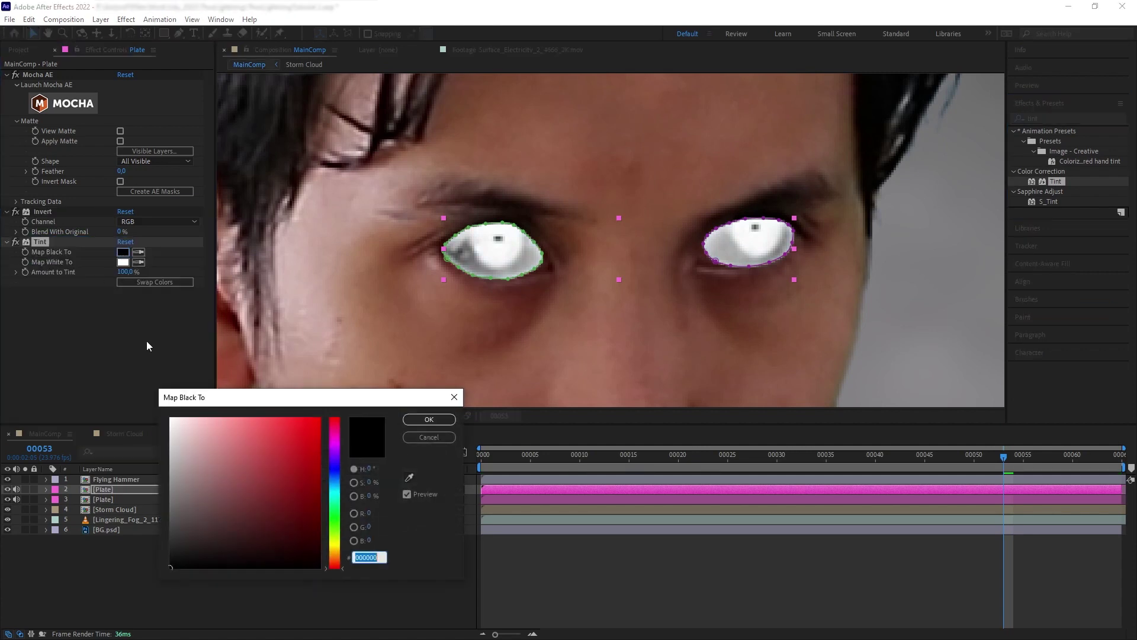
{"action": "left_click", "coordinate": [339, 477]}
{"action": "left_click", "coordinate": [320, 417]}
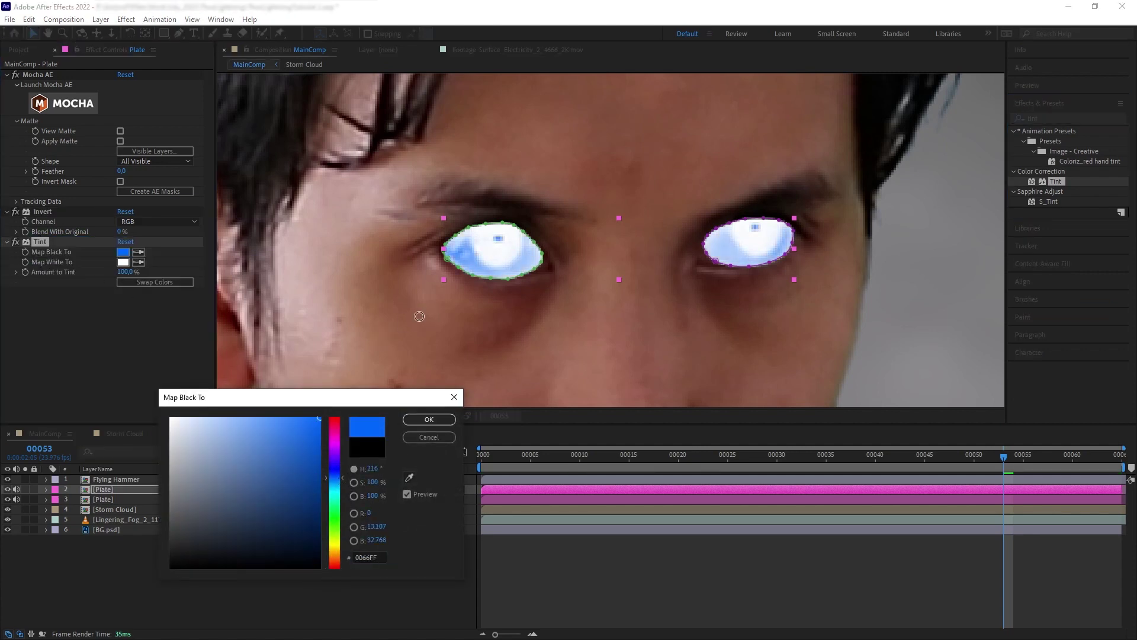
{"action": "left_click", "coordinate": [428, 420]}
- Add a Glow effect to the masked eyes with Glow Radius 35 and Glow Intensity 2
{"action": "left_click_drag", "start_coordinate": [1058, 331], "coordinate": [151, 332]}
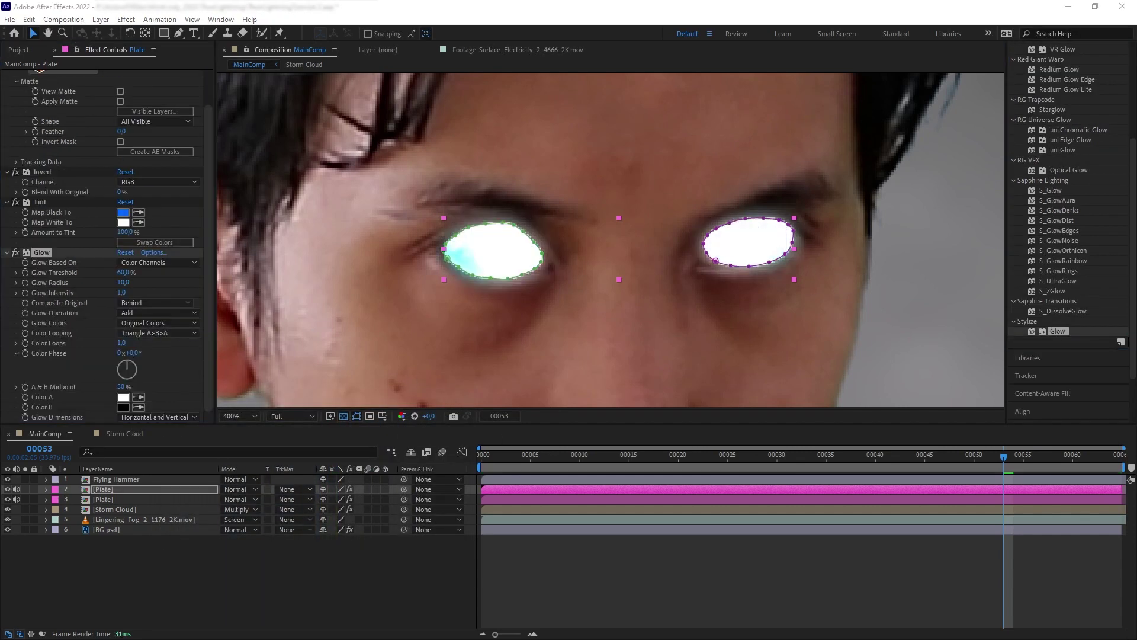
{"action": "left_click", "coordinate": [124, 283]}
{"action": "type", "text": "35"}
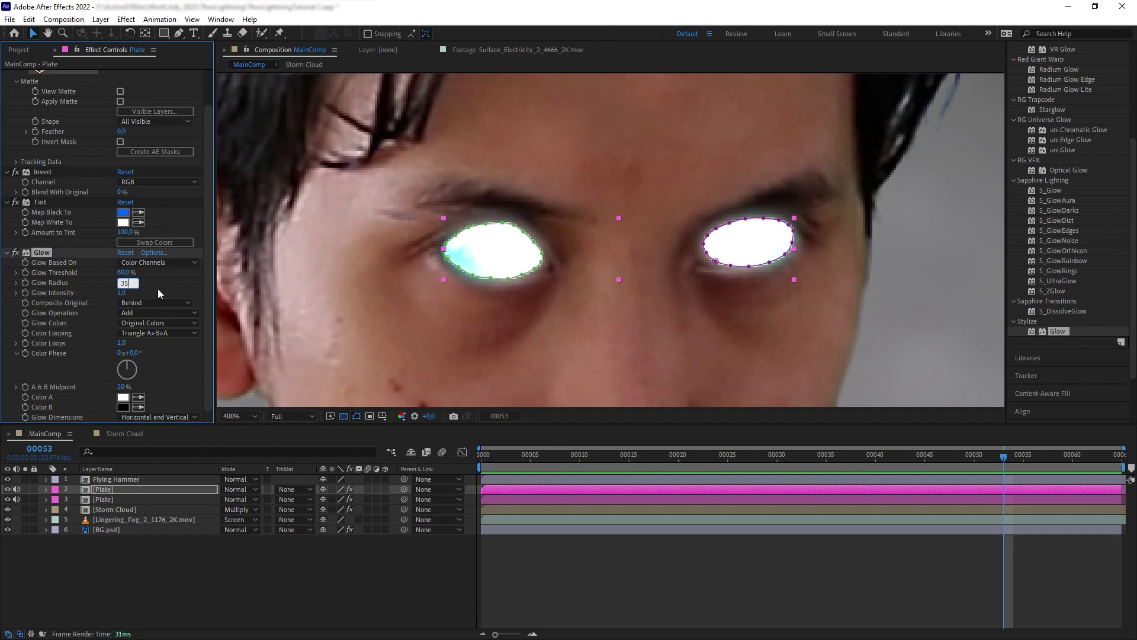
{"action": "key", "text": "Tab"}
{"action": "type", "text": "2"}
{"action": "key", "text": "Return"}
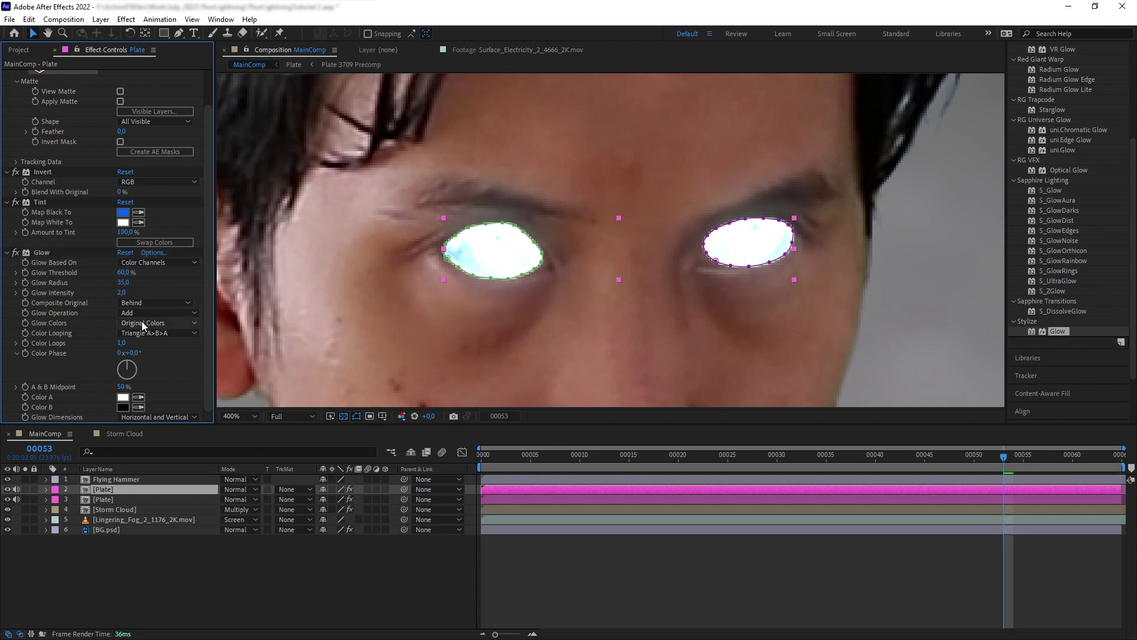
- Switch the Glow Colors to A & B Colors and set Color A to the cyan 01E4FF
{"action": "left_click", "coordinate": [143, 322]}
{"action": "left_click", "coordinate": [149, 347]}
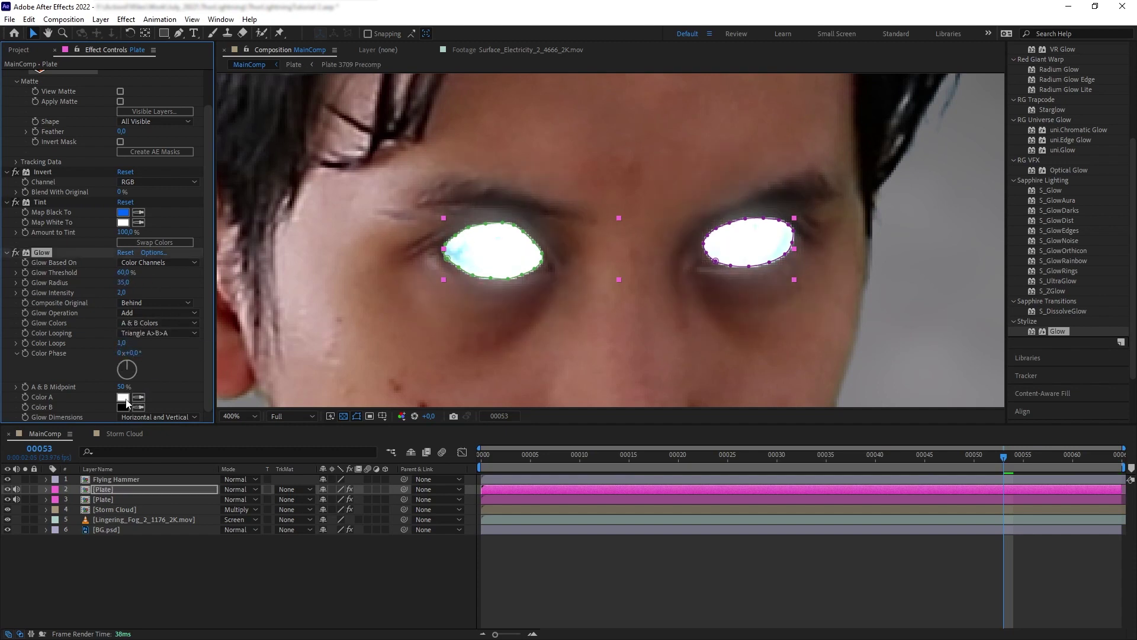
{"action": "left_click", "coordinate": [123, 396]}
{"action": "type", "text": "00E4FF"}
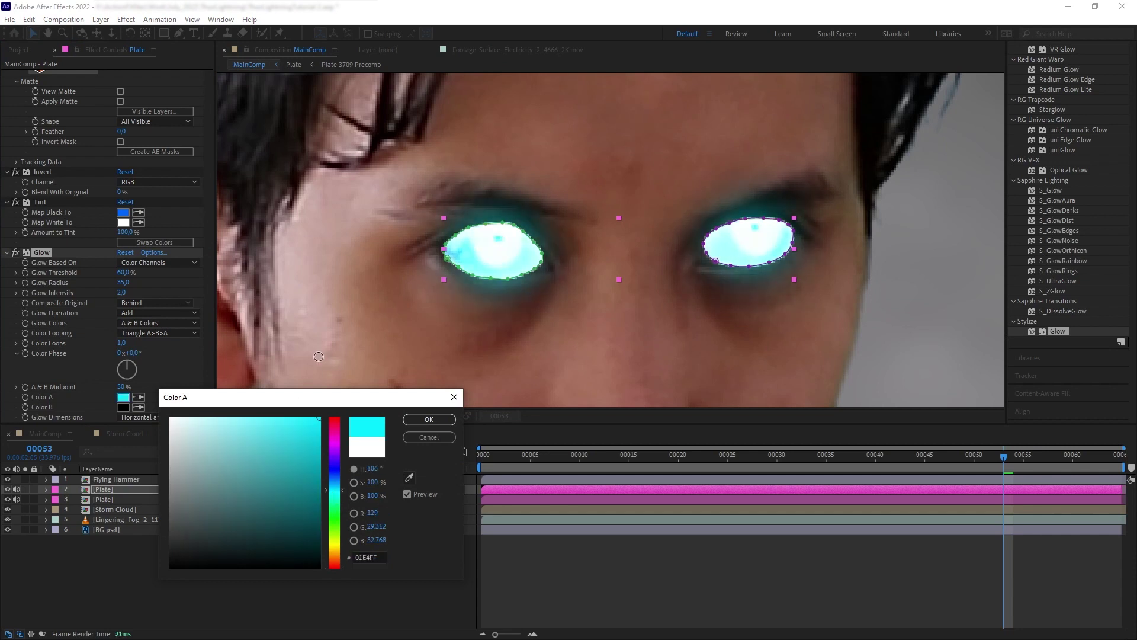
{"action": "left_click", "coordinate": [429, 420]}
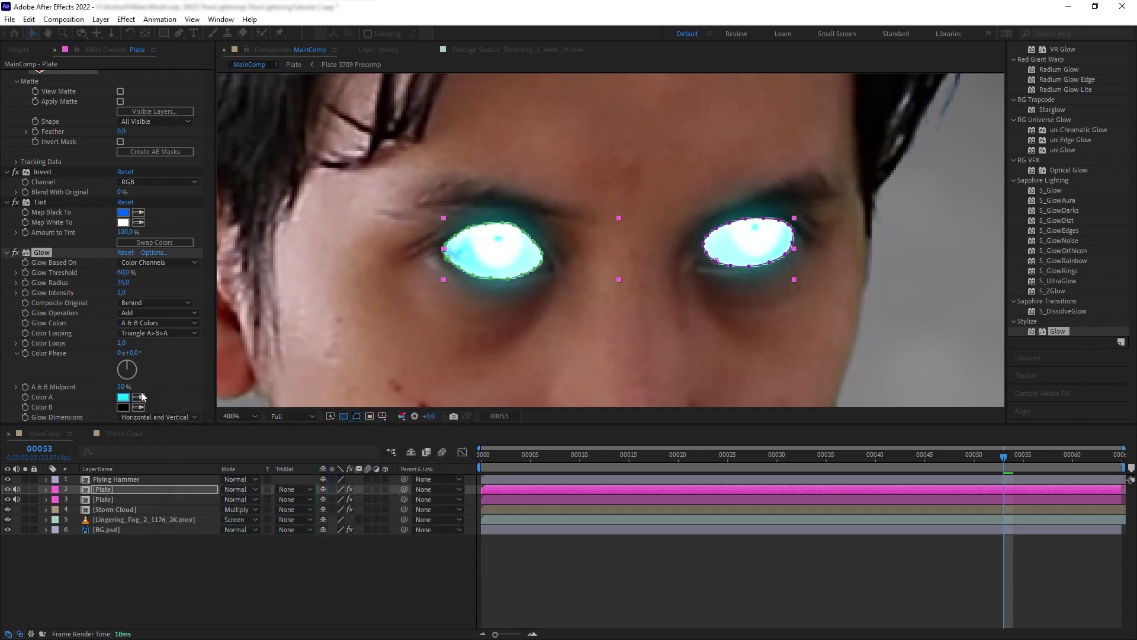
- Set the Glow effect's Color B to a medium blue
{"action": "left_click", "coordinate": [123, 408]}
{"action": "left_click", "coordinate": [336, 484]}
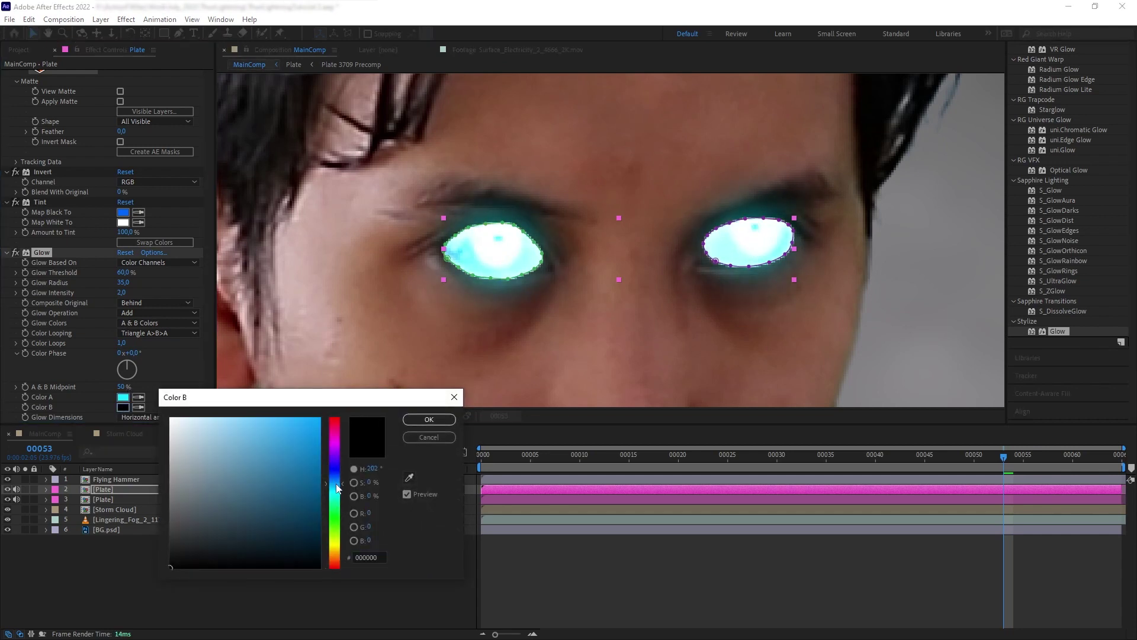
{"action": "left_click", "coordinate": [269, 459]}
{"action": "left_click", "coordinate": [429, 420]}
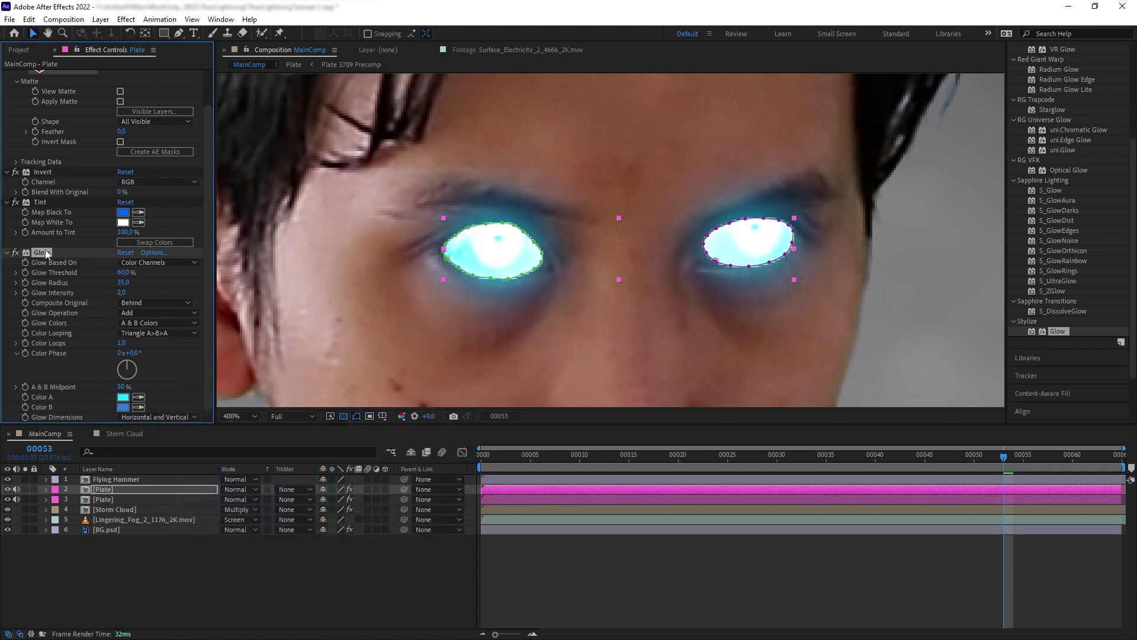
- Duplicate the Glow effect and set the copy's threshold to 15%, radius to 39 and intensity to 1
{"action": "key", "text": "ctrl+d"}
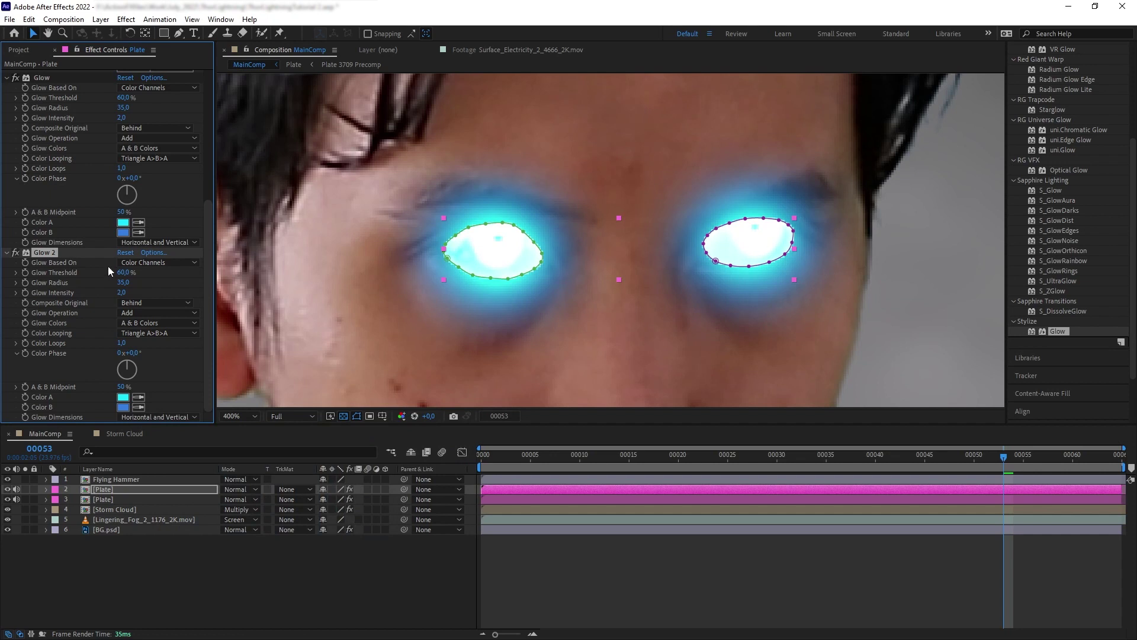
{"action": "left_click", "coordinate": [123, 272]}
{"action": "type", "text": "15"}
{"action": "key", "text": "Return"}
{"action": "left_click", "coordinate": [124, 283]}
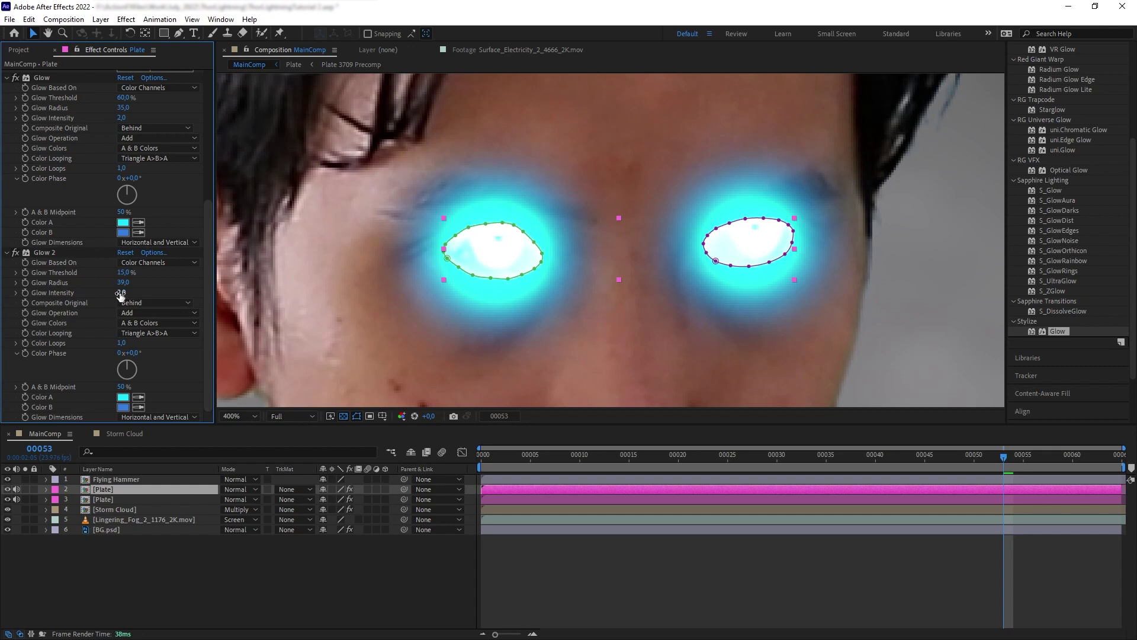
{"action": "type", "text": "1"}
{"action": "key", "text": "Return"}
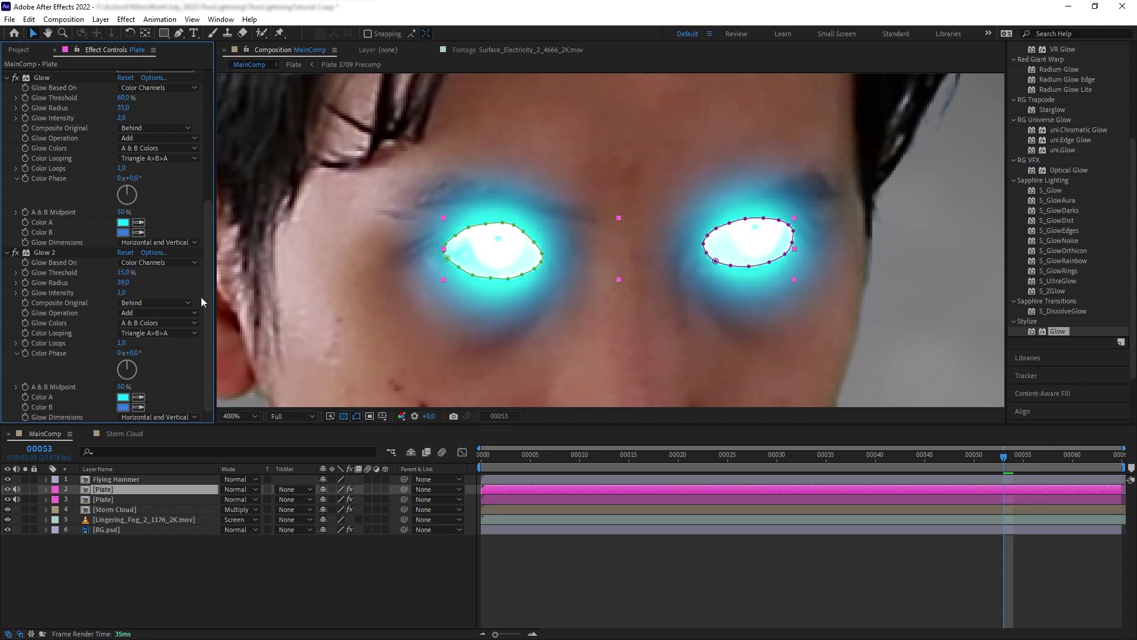
- Set the masked Plate copy to Screen blending and feather its RightEye and LeftEye masks by 2 pixels
{"action": "left_click", "coordinate": [234, 490]}
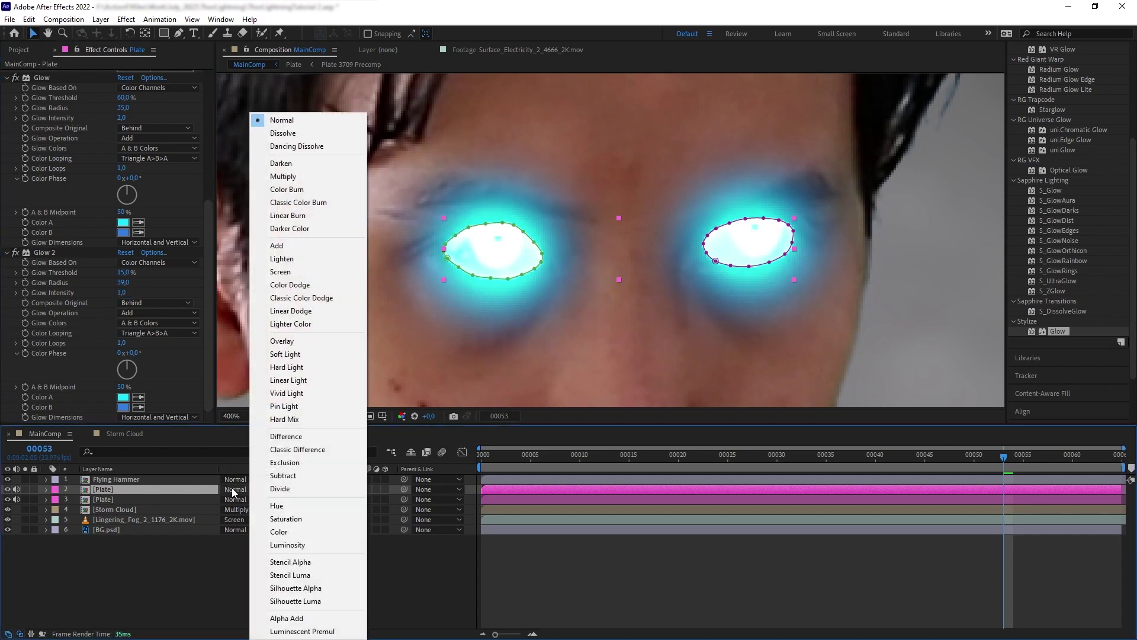
{"action": "left_click", "coordinate": [300, 273]}
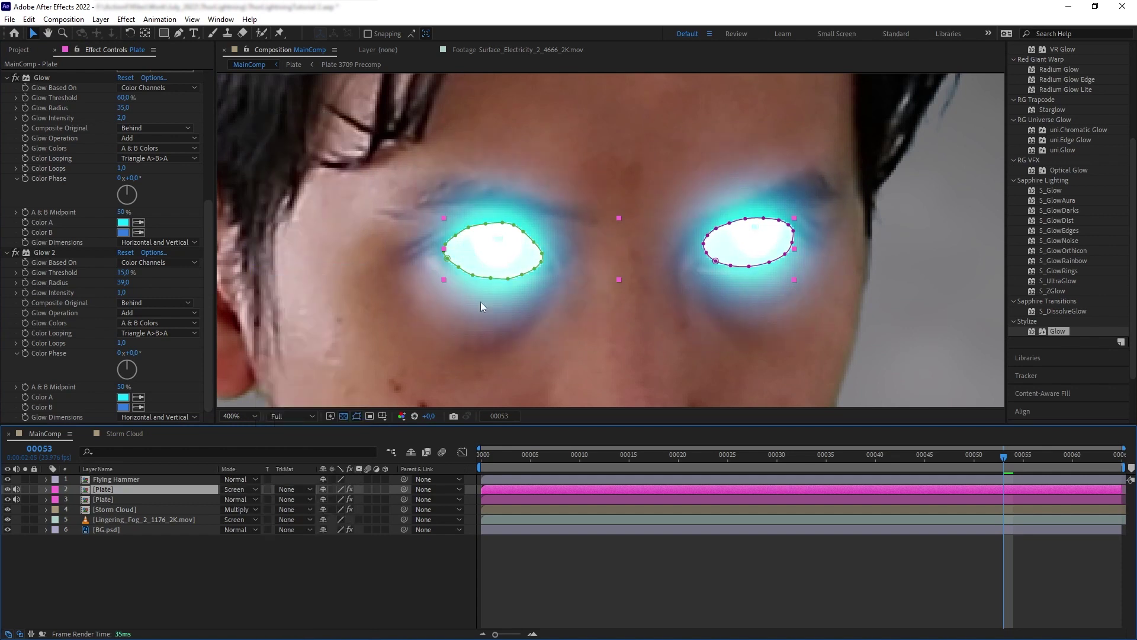
{"action": "left_click", "coordinate": [119, 490]}
{"action": "key", "text": "f"}
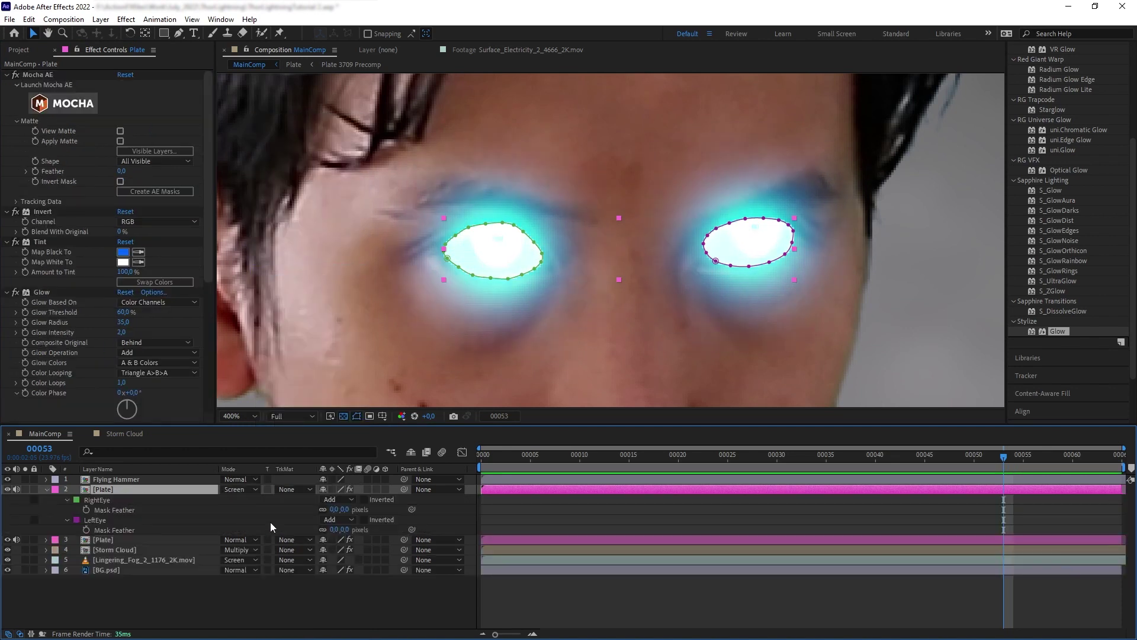
{"action": "left_click", "coordinate": [344, 510]}
{"action": "type", "text": "2"}
{"action": "left_click", "coordinate": [346, 530]}
{"action": "type", "text": "2"}
{"action": "left_click", "coordinate": [406, 517]}
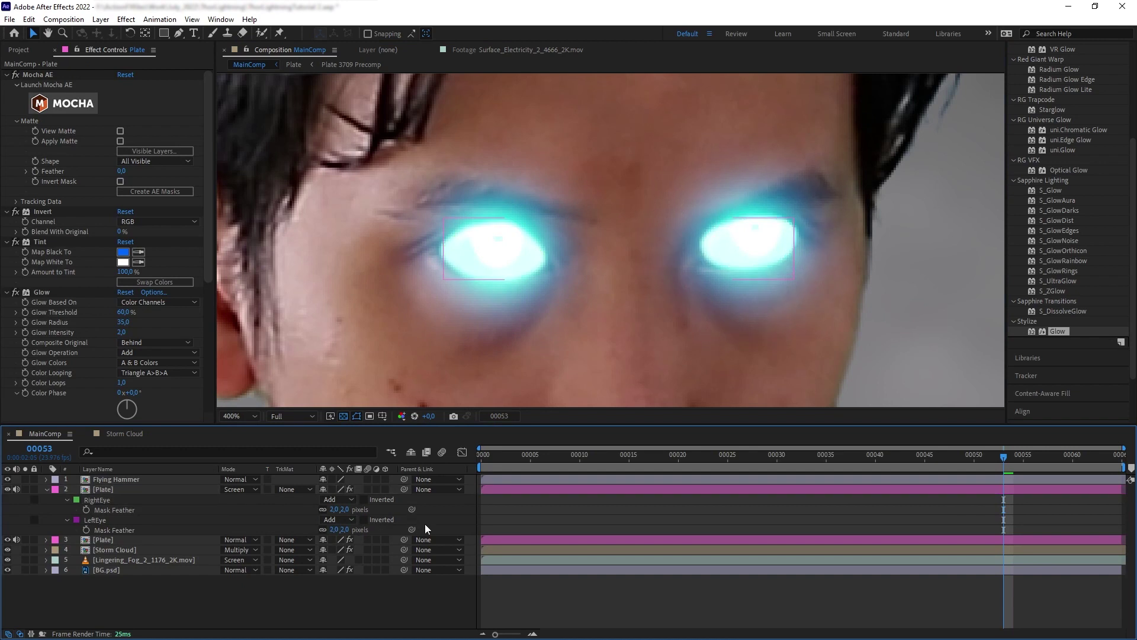
- Rename the masked copy Eye Glow and keyframe its opacity from 0% at frame 4 to 100% at frame 6
{"action": "scroll", "coordinate": [528, 333], "scroll_direction": "down", "scroll_amount": 2}
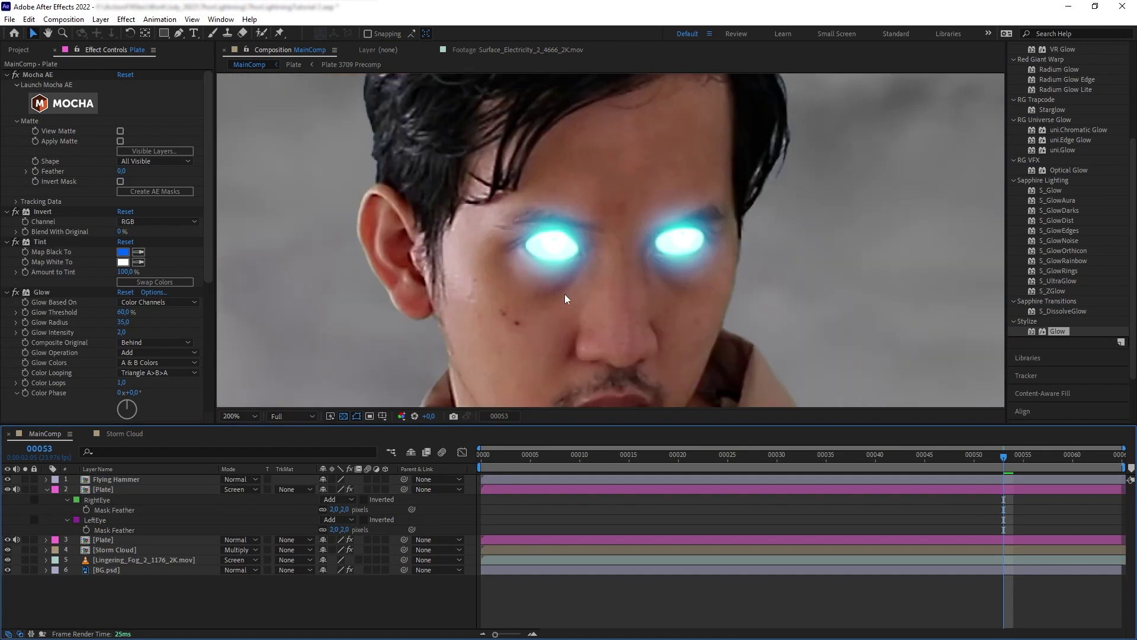
{"action": "left_click_drag", "start_coordinate": [1001, 464], "coordinate": [687, 446]}
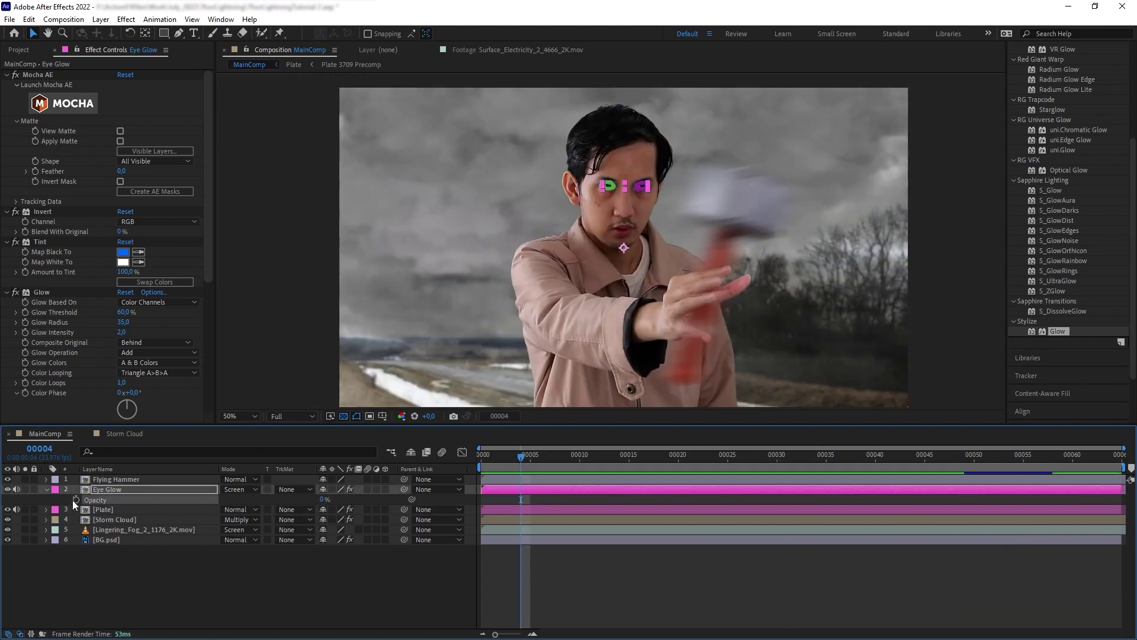
{"action": "key", "text": "Page_Down"}
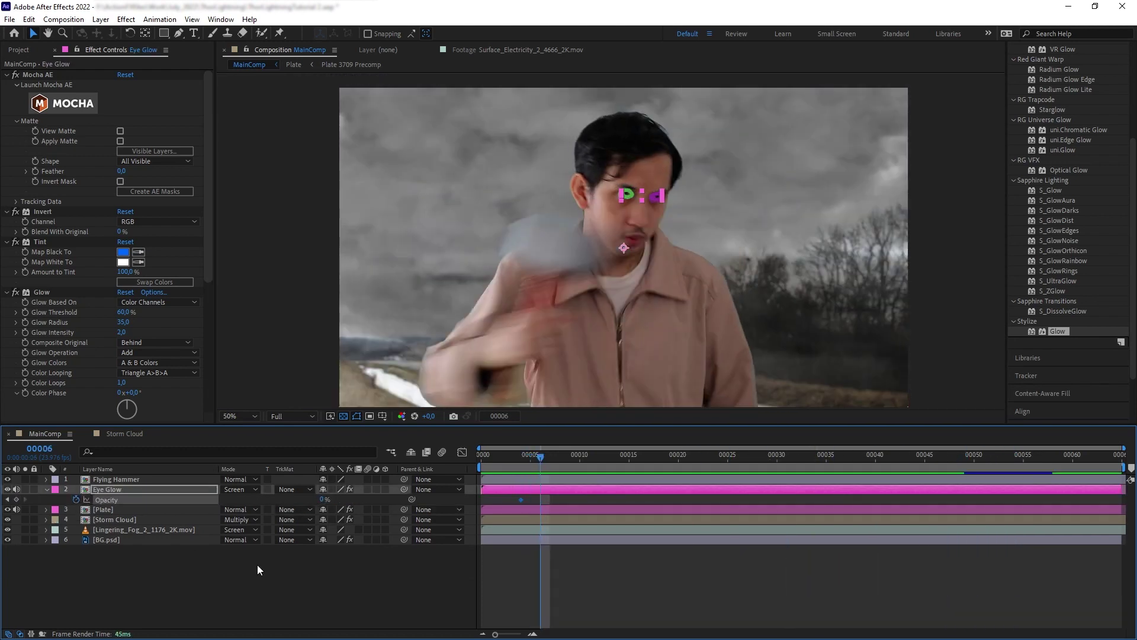
{"action": "left_click", "coordinate": [411, 588]}
{"action": "left_click_drag", "start_coordinate": [528, 459], "coordinate": [385, 464]}
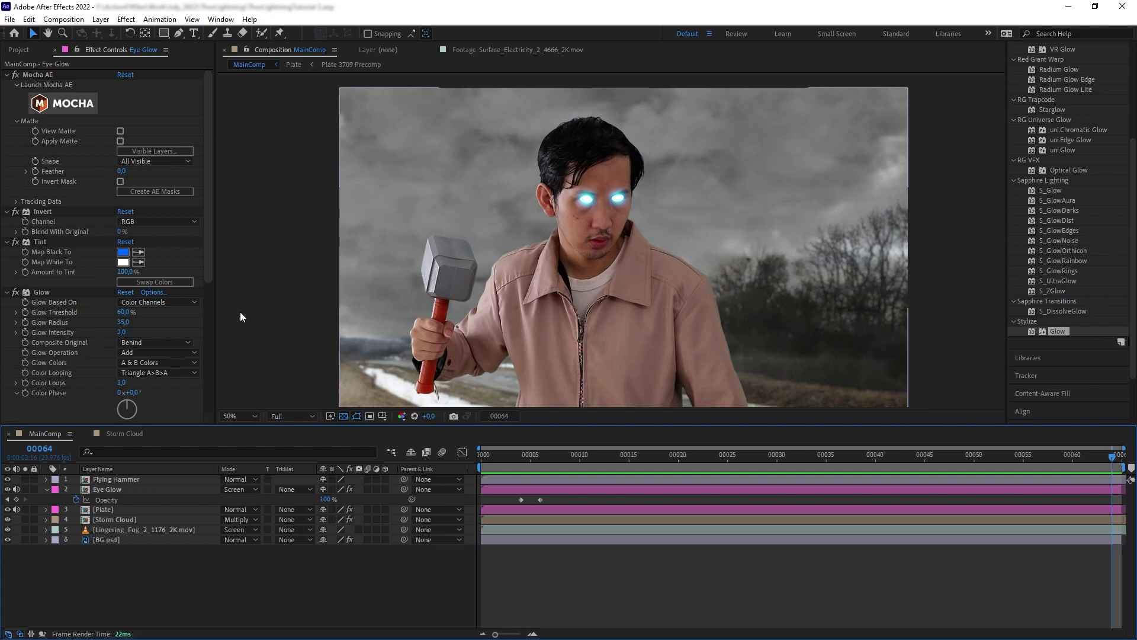
- Add Surface_Electricity_1_4665_2K.mov from the ActionVFX Electric Arcs folder to MainComp as the topmost layer
{"action": "left_click", "coordinate": [18, 50]}
{"action": "left_click", "coordinate": [6, 157]}
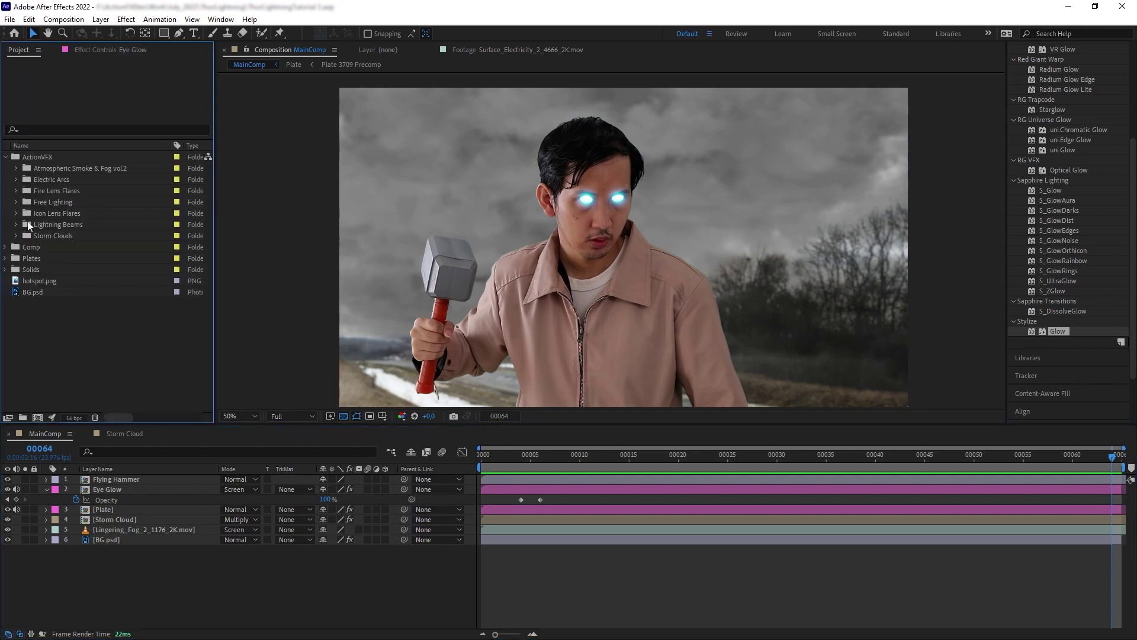
{"action": "left_click", "coordinate": [17, 179]}
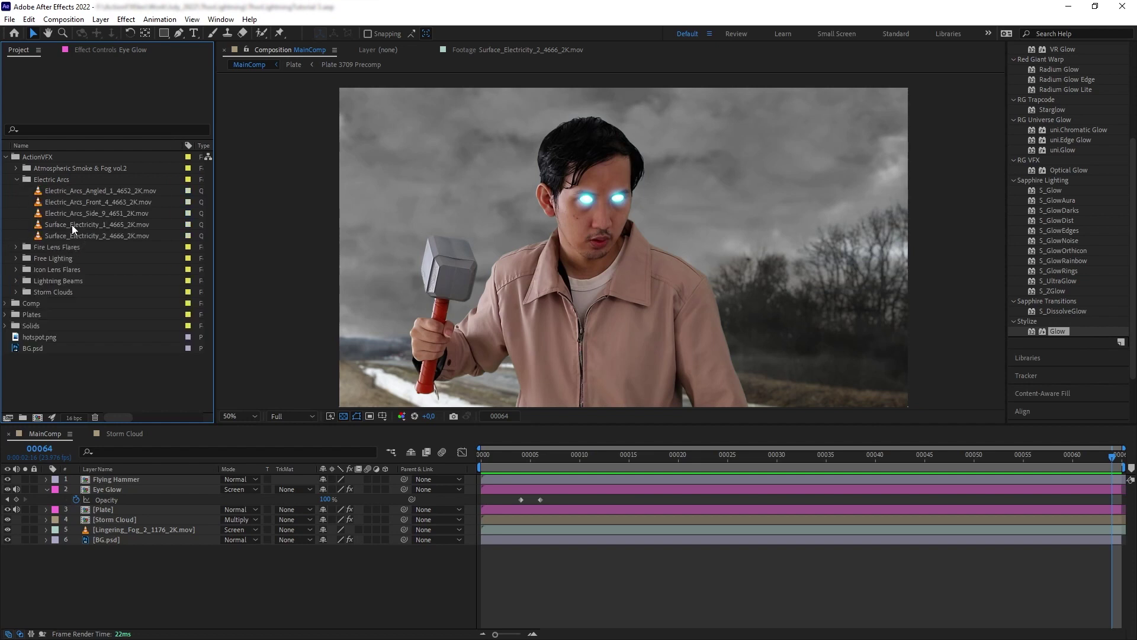
{"action": "left_click", "coordinate": [66, 225]}
{"action": "left_click_drag", "start_coordinate": [66, 225], "coordinate": [611, 260]}
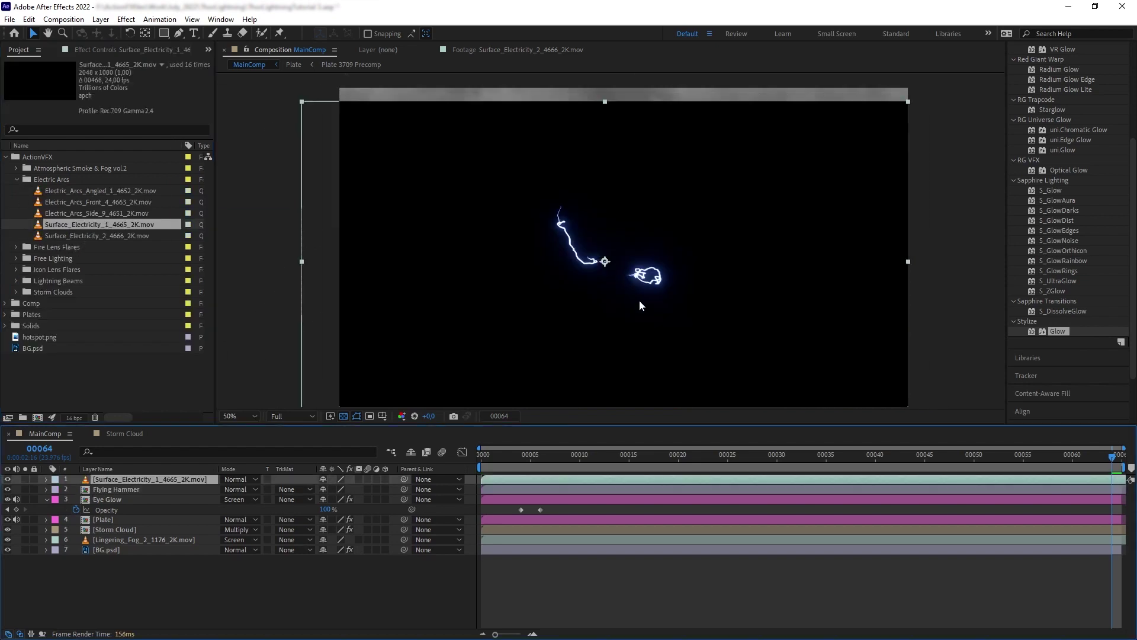
- Set the surface electricity layer to Add blending and position its arcs over the chest of the man's jacket
{"action": "left_click", "coordinate": [252, 479]}
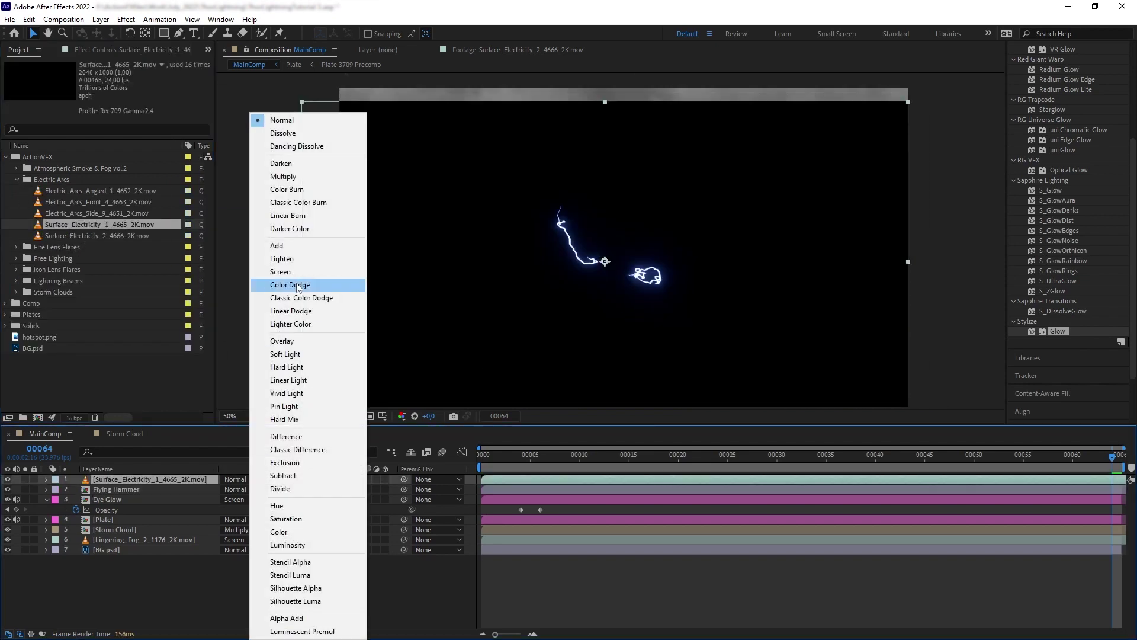
{"action": "left_click", "coordinate": [303, 255]}
{"action": "left_click_drag", "start_coordinate": [582, 269], "coordinate": [571, 358]}
{"action": "left_click_drag", "start_coordinate": [571, 358], "coordinate": [602, 343]}
{"action": "scroll", "coordinate": [583, 252], "scroll_direction": "up", "scroll_amount": 1}
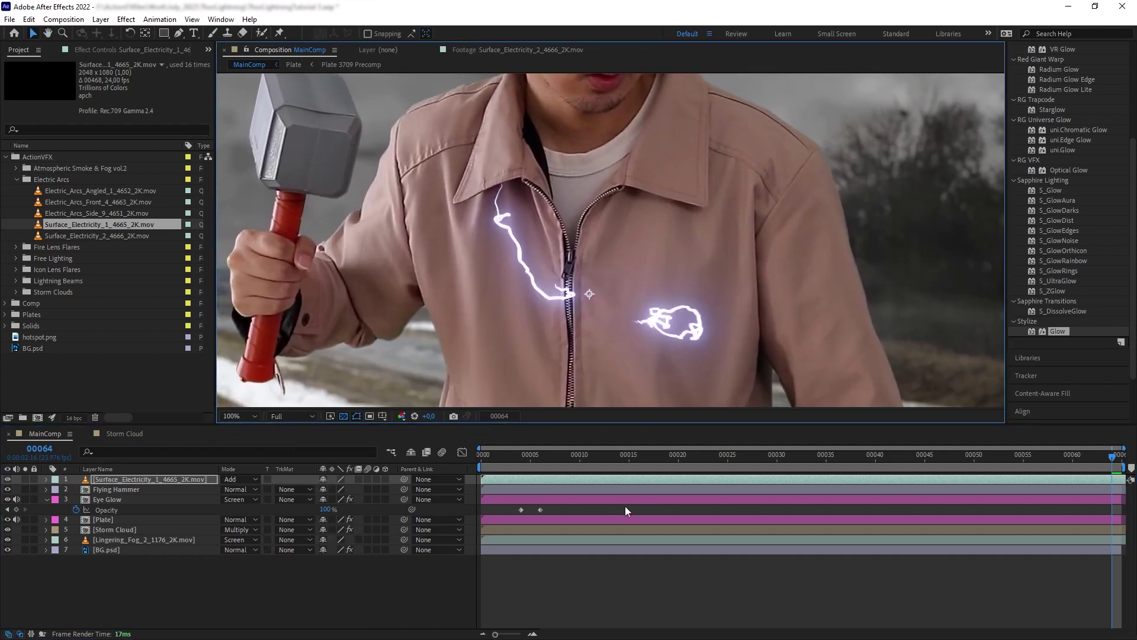
{"action": "left_click_drag", "start_coordinate": [1040, 467], "coordinate": [1112, 456]}
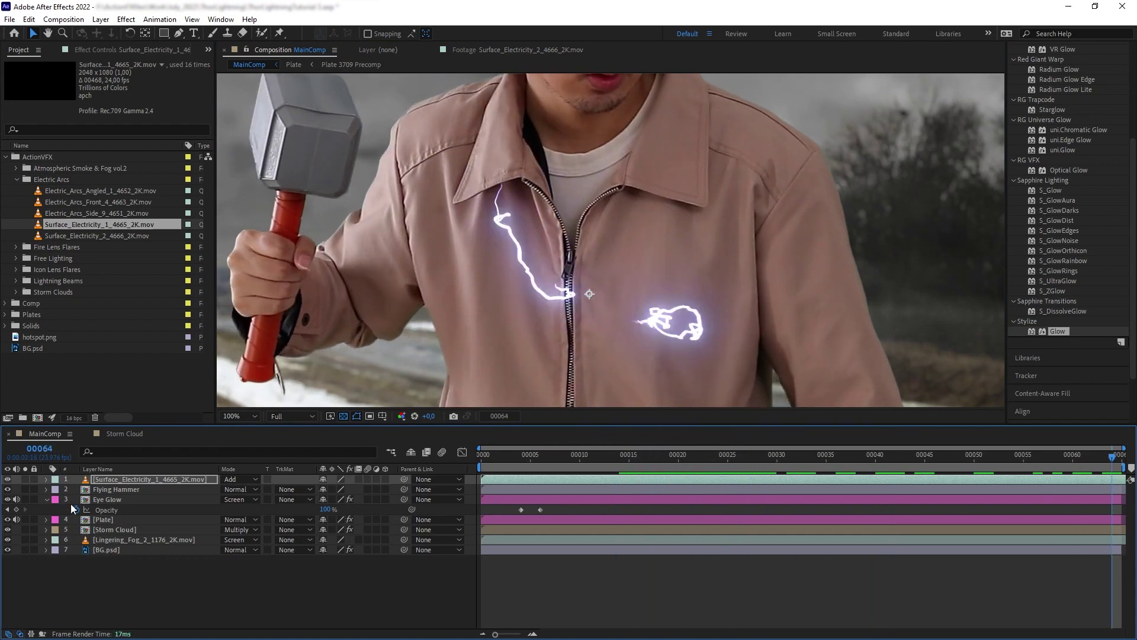
- Collapse the Eye Glow layer's properties and launch Mocha AE from the original Plate layer
{"action": "left_click", "coordinate": [104, 520]}
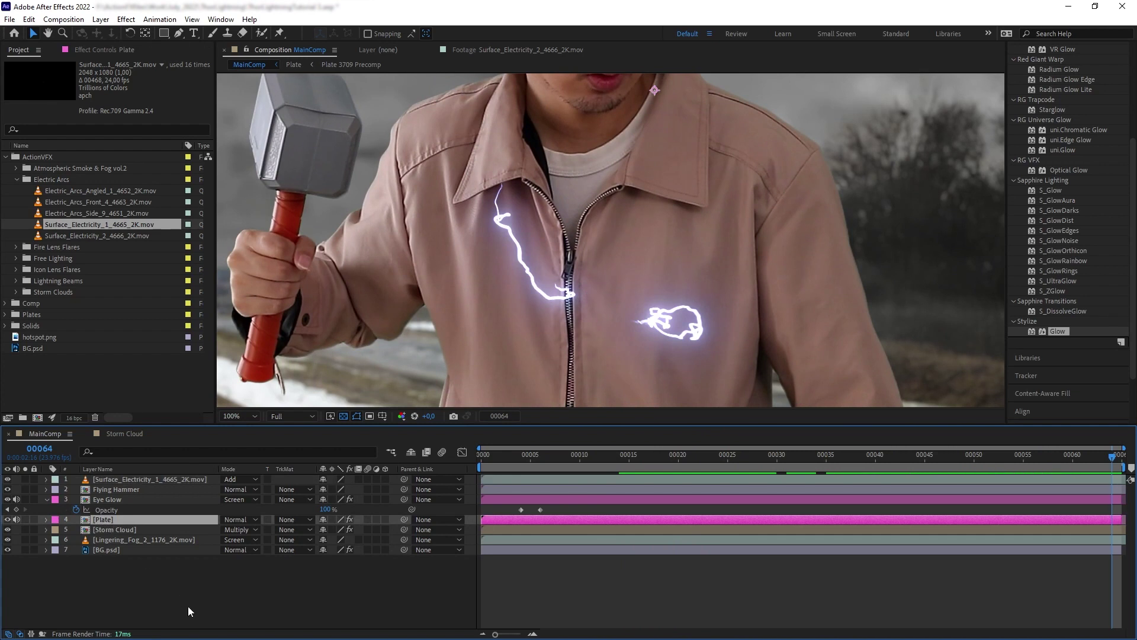
{"action": "left_click", "coordinate": [46, 499]}
{"action": "left_click", "coordinate": [89, 53]}
{"action": "left_click", "coordinate": [46, 108]}
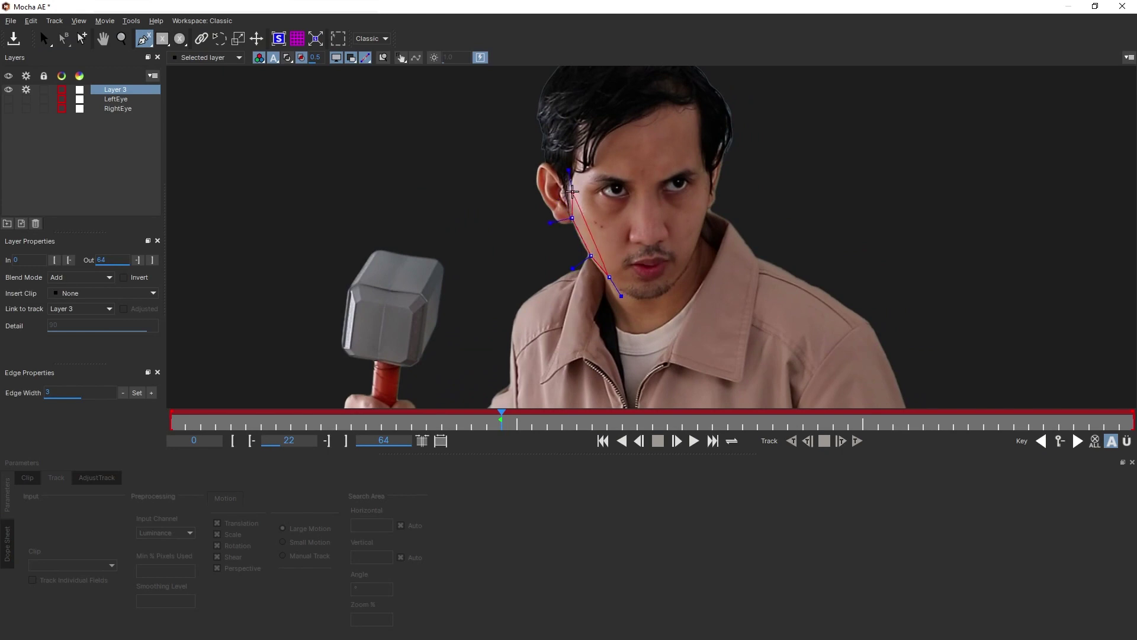
- Finish the spline around the visible side of the man's face in Mocha and track it forward
{"action": "right_click", "coordinate": [620, 263]}
{"action": "left_click", "coordinate": [855, 441]}
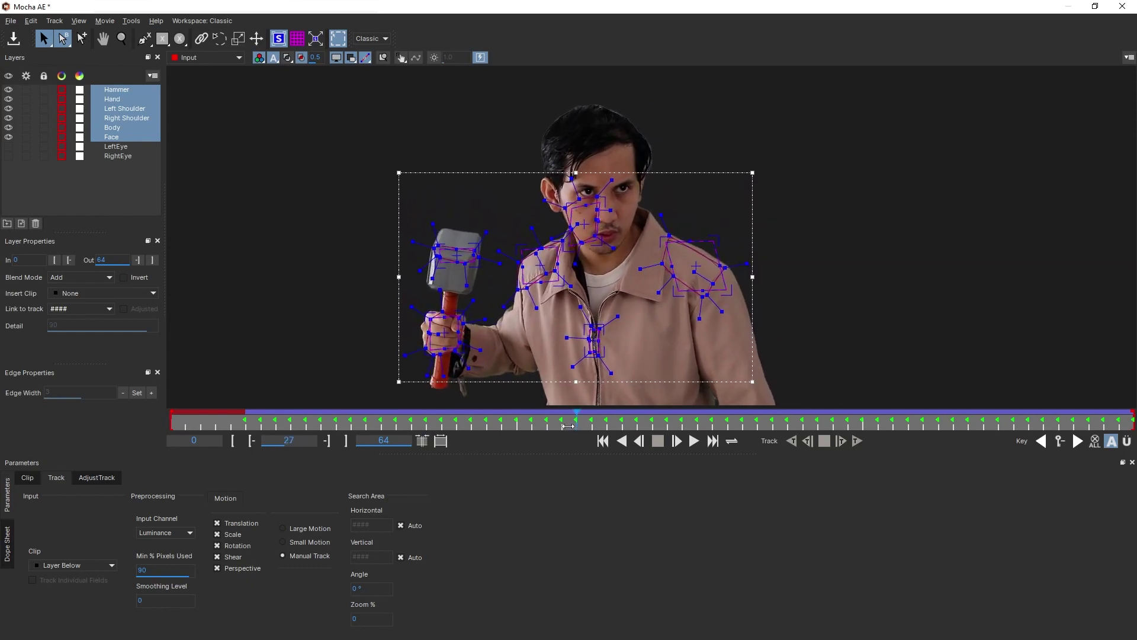
- Review the Face, Body, Left Shoulder, Hand and Hammer tracks in Mocha, closing it with the tracking saved
{"action": "left_click", "coordinate": [110, 139]}
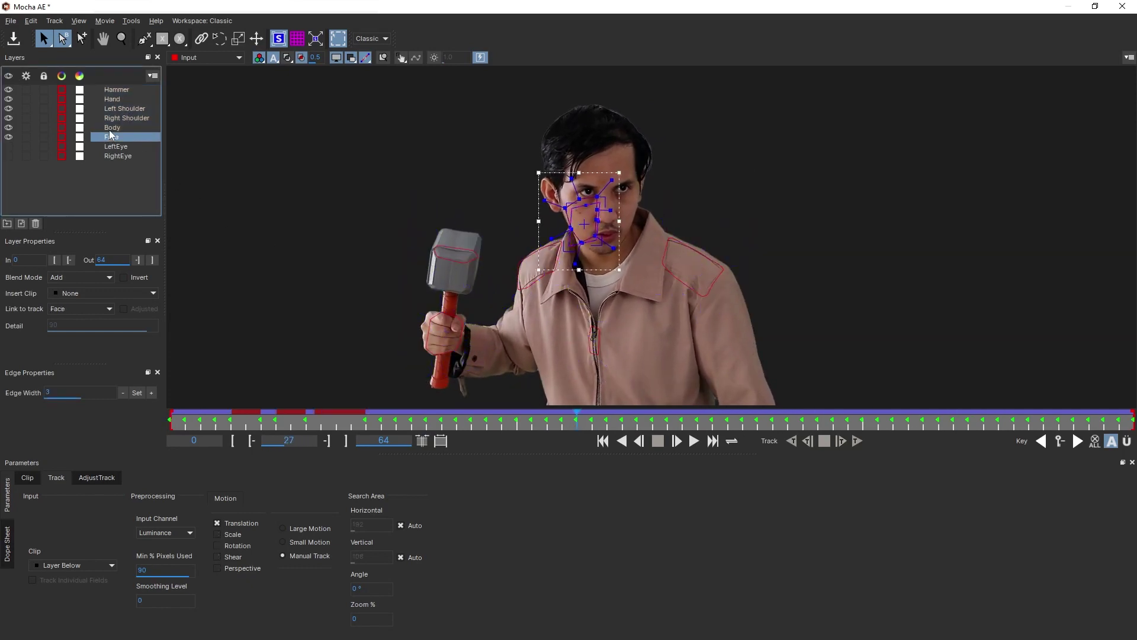
{"action": "left_click", "coordinate": [112, 128]}
{"action": "left_click", "coordinate": [126, 109]}
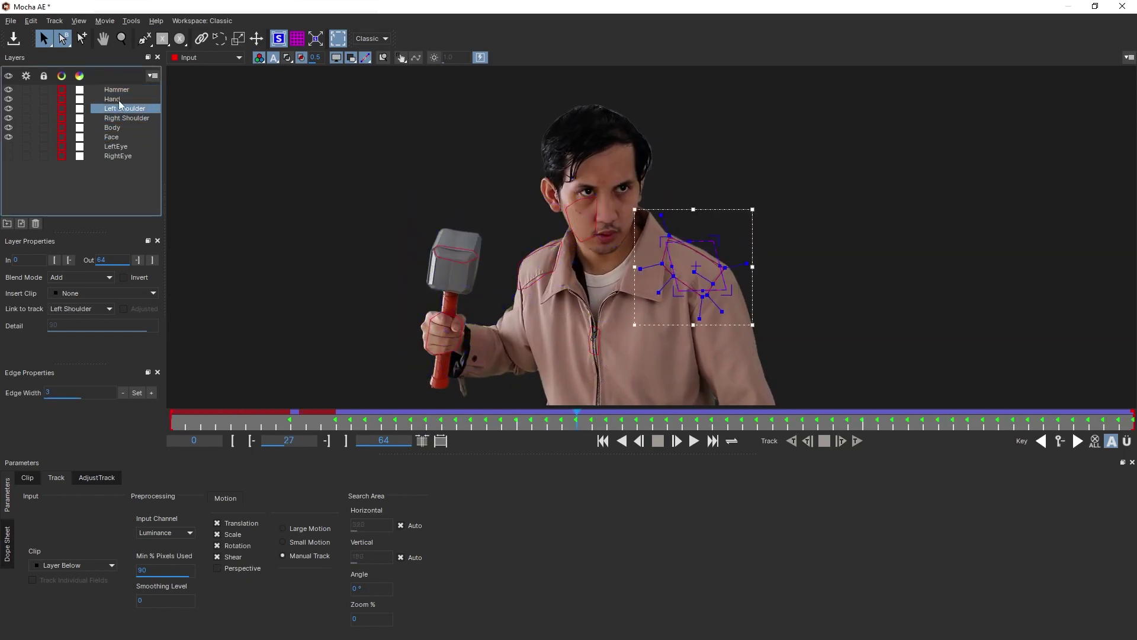
{"action": "left_click", "coordinate": [119, 99]}
{"action": "left_click", "coordinate": [121, 90]}
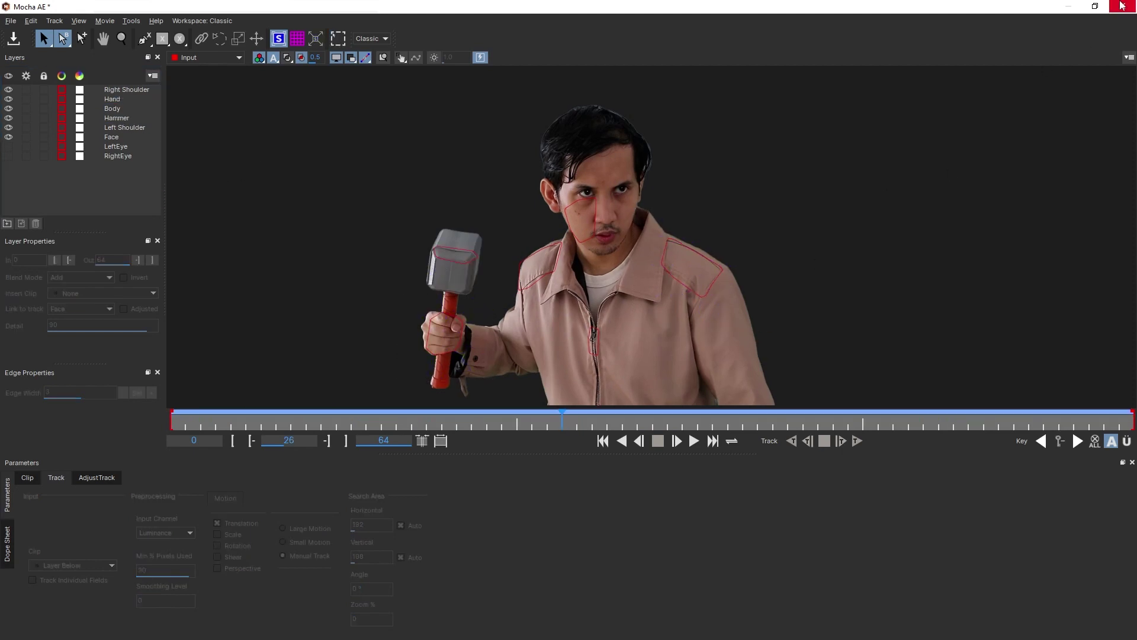
{"action": "left_click", "coordinate": [1122, 5]}
{"action": "left_click", "coordinate": [738, 351]}
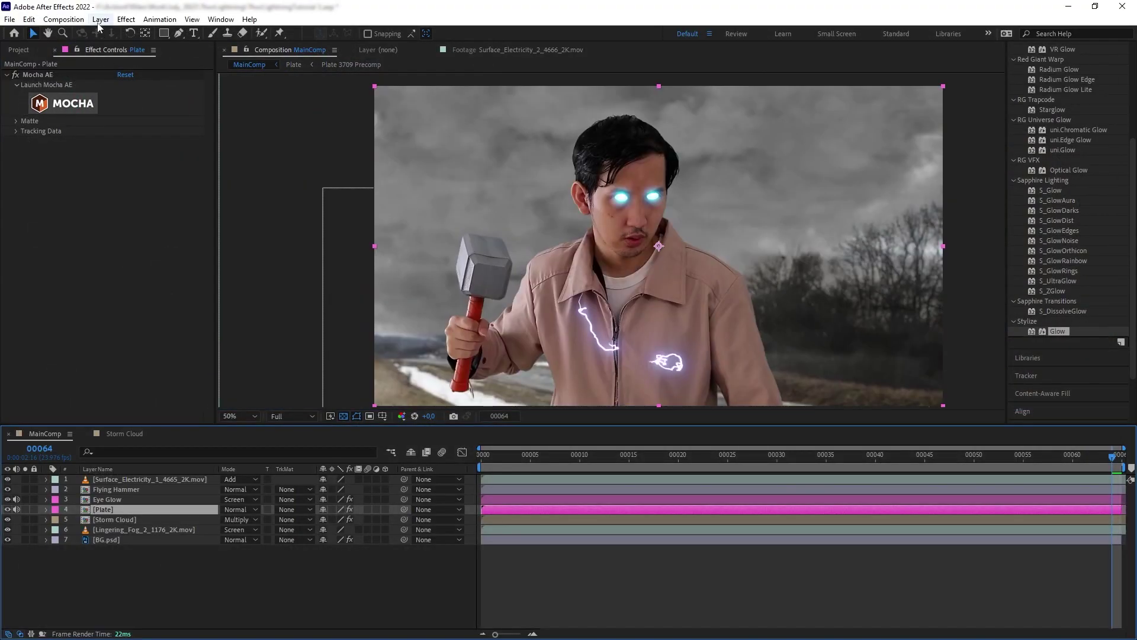
- Create a null object in MainComp, move it to the top of the layer stack and rename it Face Null
{"action": "left_click", "coordinate": [100, 20]}
{"action": "left_click", "coordinate": [308, 84]}
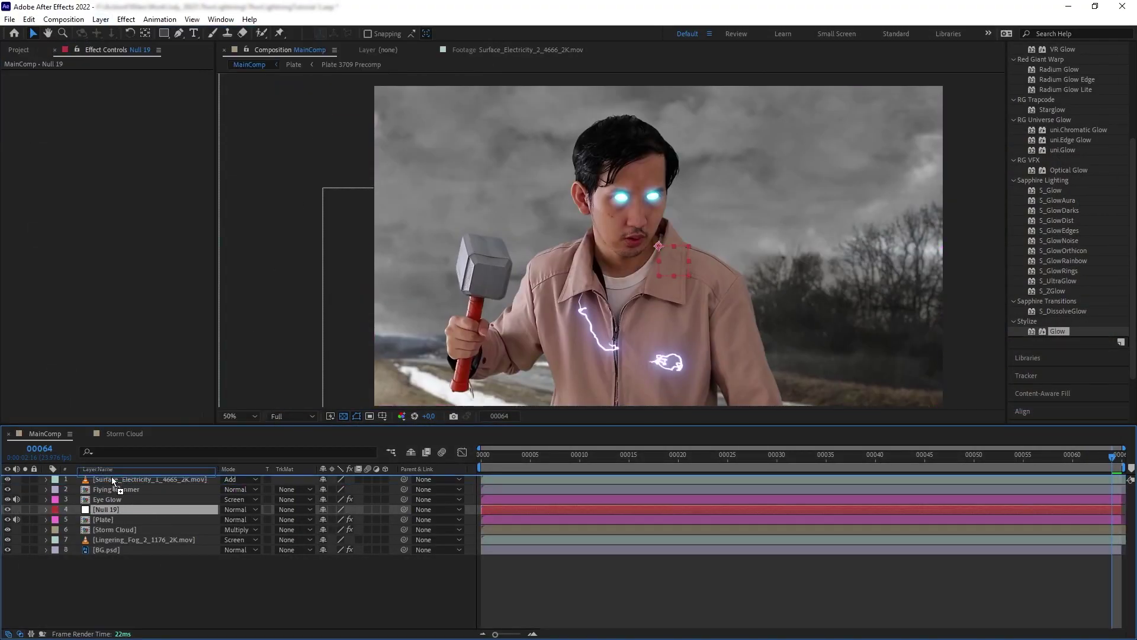
{"action": "left_click_drag", "start_coordinate": [111, 476], "coordinate": [127, 478]}
{"action": "right_click", "coordinate": [127, 478]}
{"action": "left_click", "coordinate": [166, 438]}
{"action": "type", "text": "Face Null"}
{"action": "left_click", "coordinate": [141, 488]}
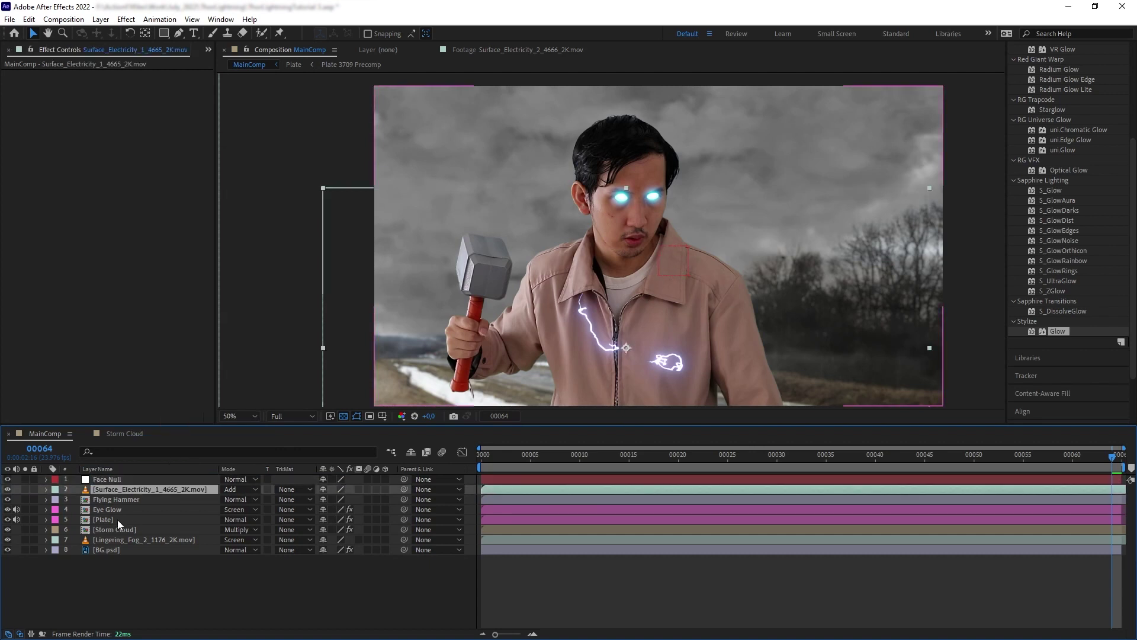
- Create track data from the Face layer in the Plate layer's Mocha AE effect
{"action": "left_click", "coordinate": [117, 520]}
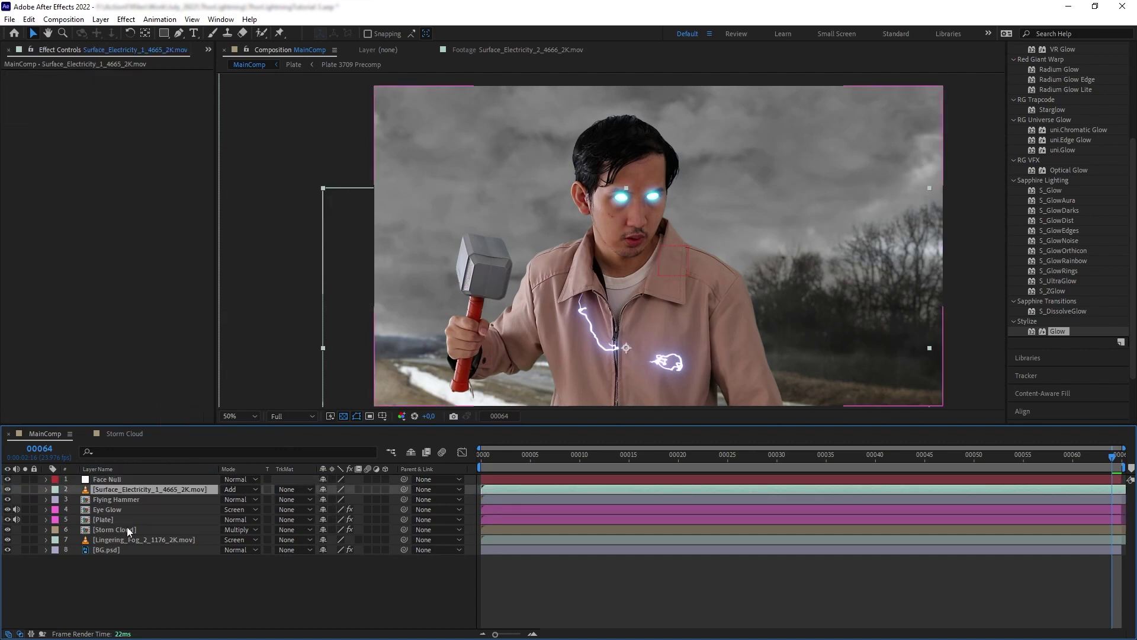
{"action": "left_click", "coordinate": [117, 520]}
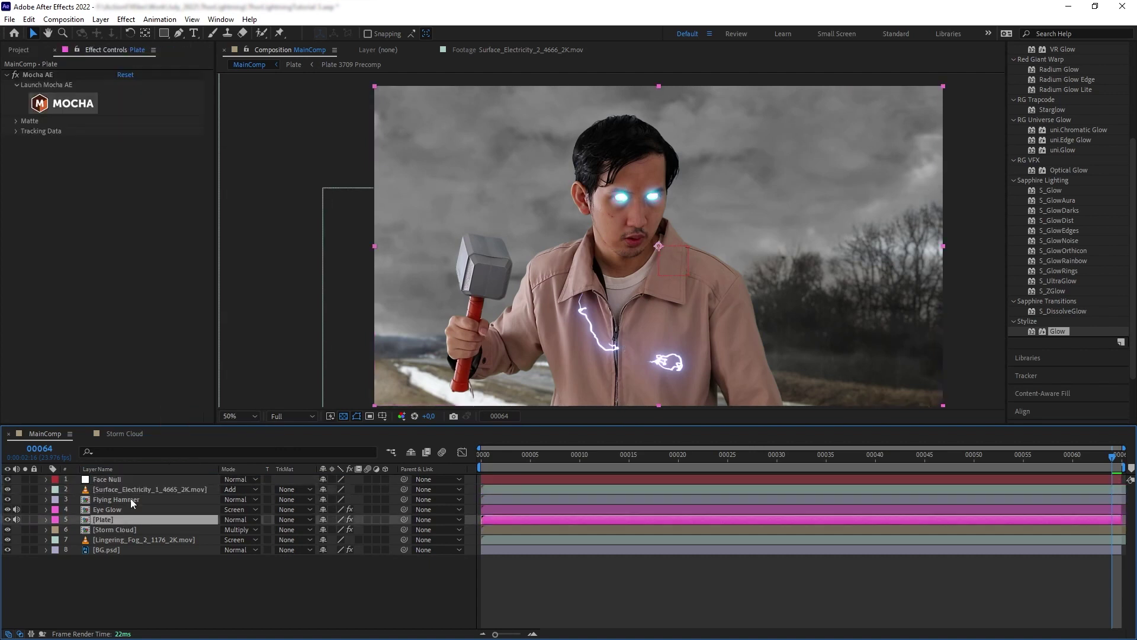
{"action": "left_click", "coordinate": [127, 480]}
{"action": "left_click", "coordinate": [137, 520]}
{"action": "left_click", "coordinate": [15, 128]}
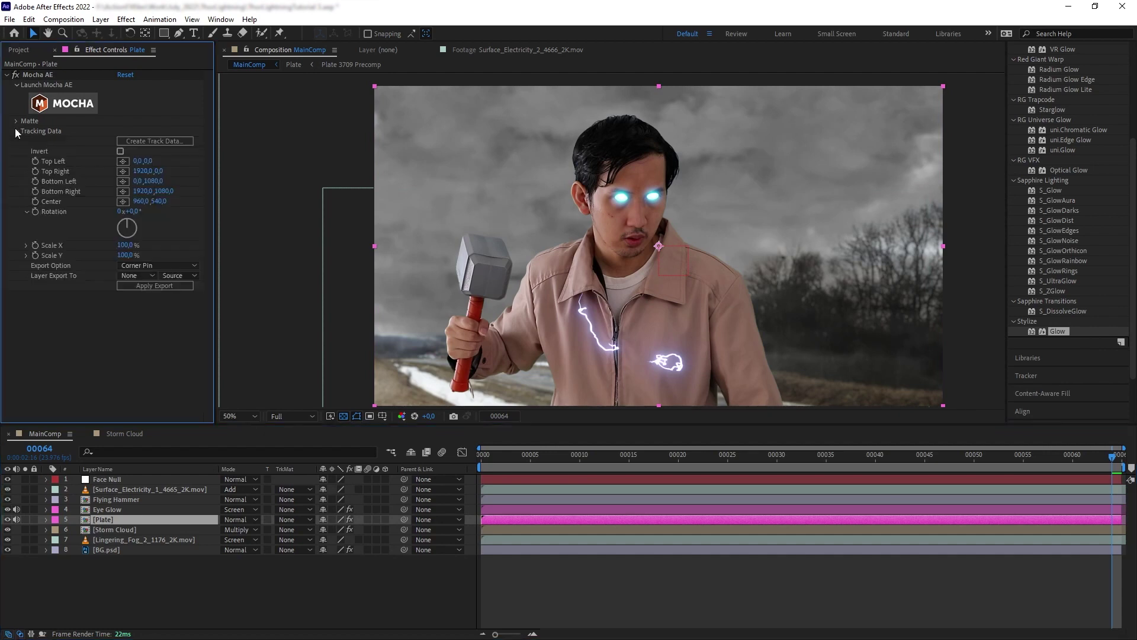
{"action": "left_click", "coordinate": [144, 142]}
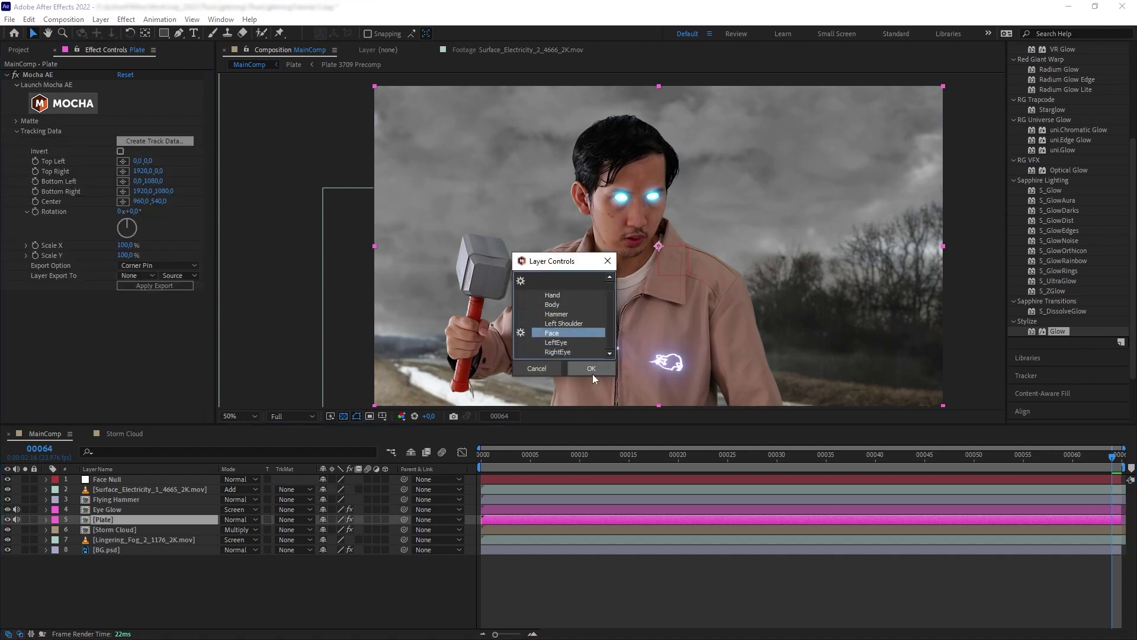
{"action": "left_click", "coordinate": [591, 369]}
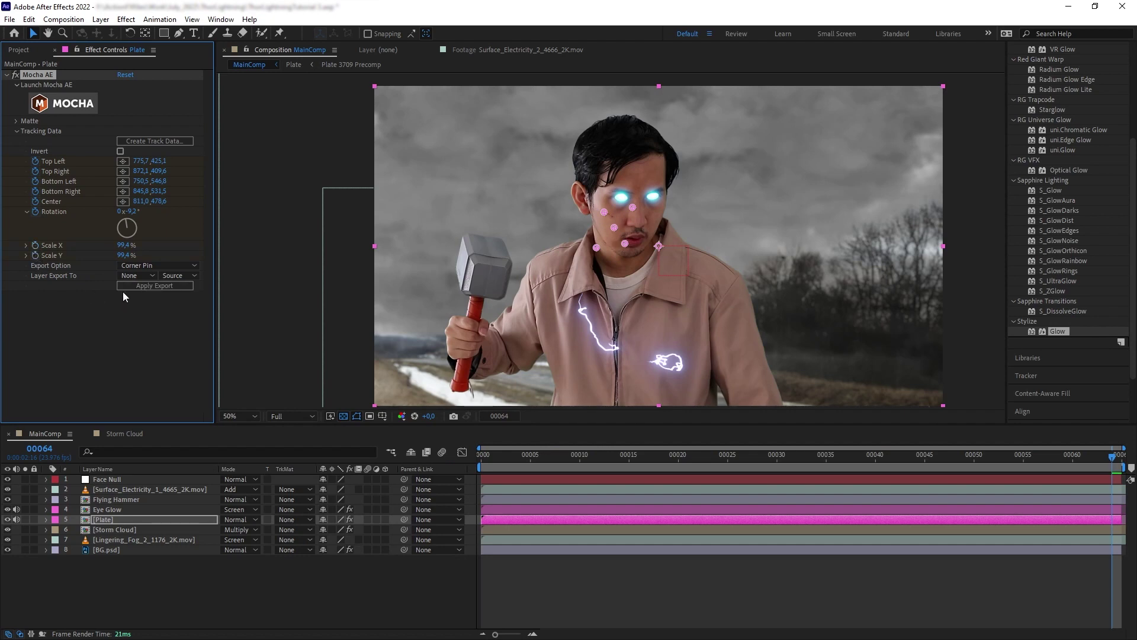
- Export the face tracking as Transform data to Face Null and preview the motion of the tracked nulls
{"action": "left_click", "coordinate": [147, 266]}
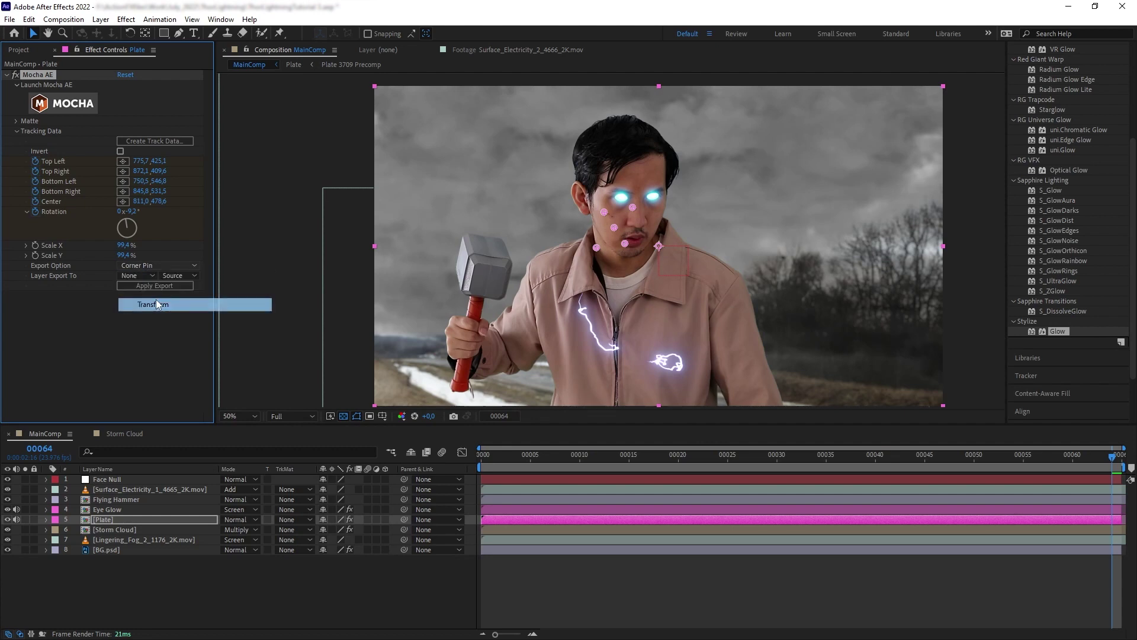
{"action": "left_click", "coordinate": [153, 303]}
{"action": "left_click", "coordinate": [136, 276]}
{"action": "left_click", "coordinate": [165, 308]}
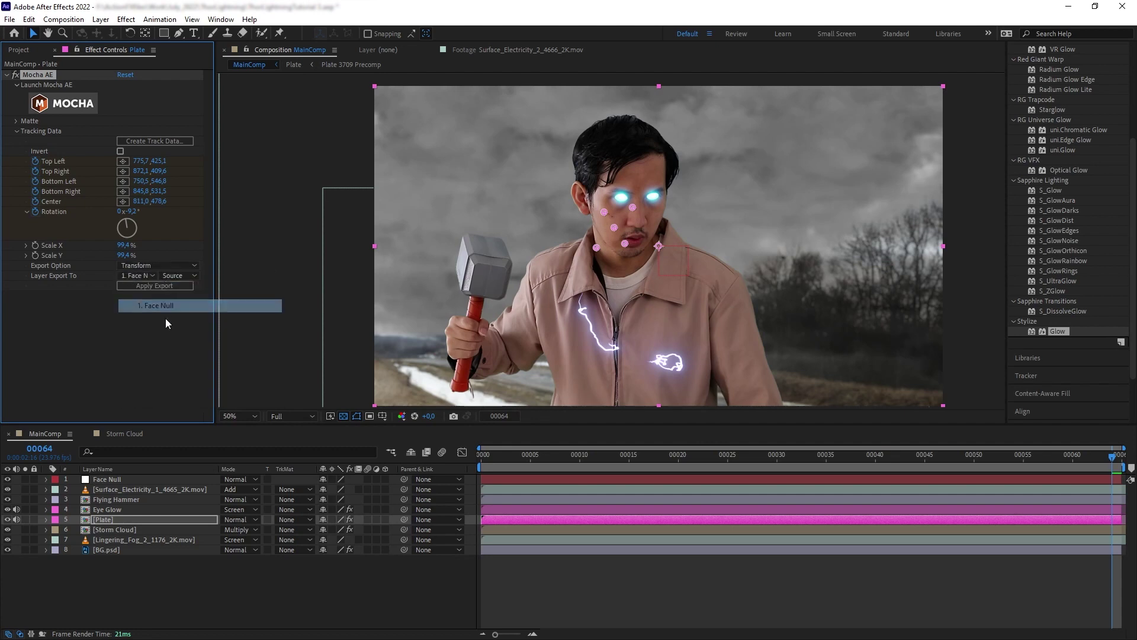
{"action": "left_click", "coordinate": [151, 287]}
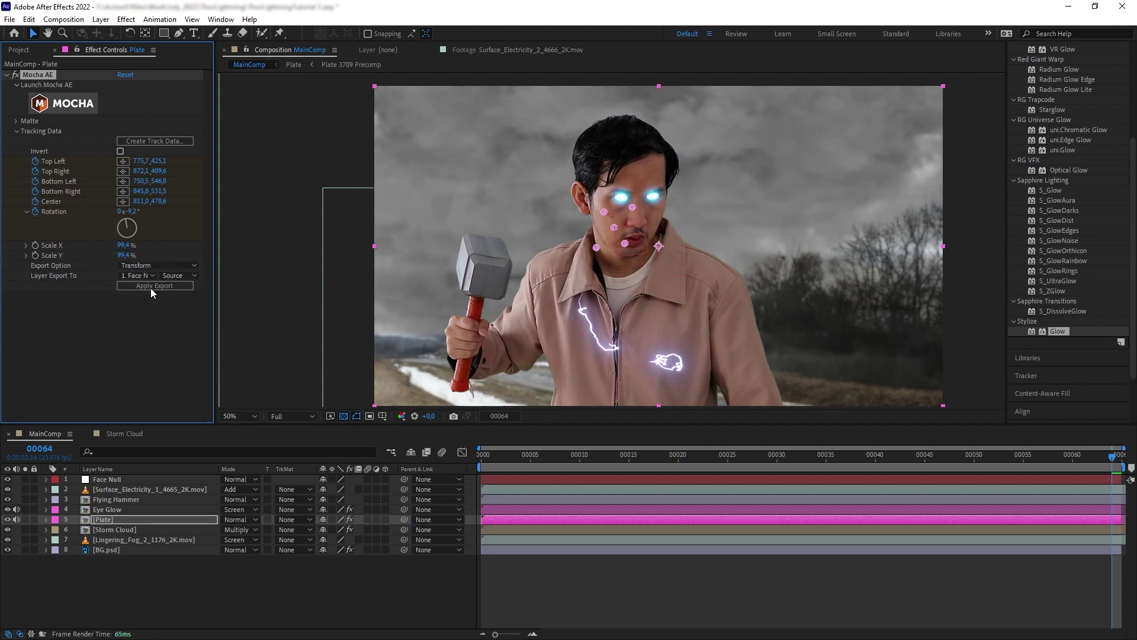
{"action": "left_click_drag", "start_coordinate": [950, 455], "coordinate": [854, 436]}
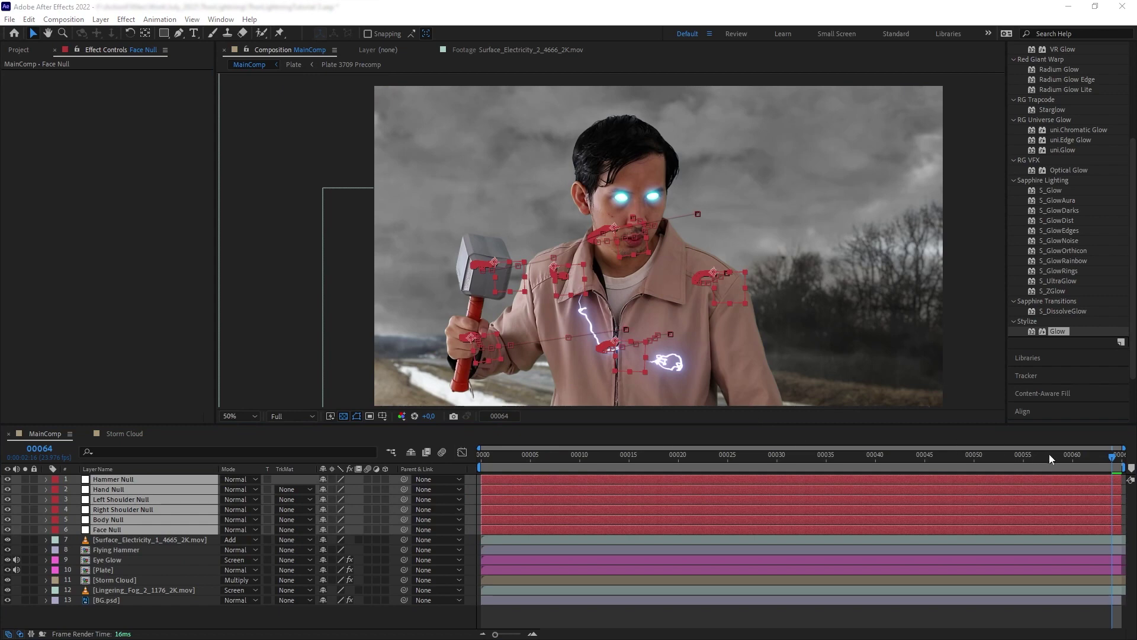
{"action": "left_click_drag", "start_coordinate": [1050, 453], "coordinate": [689, 433]}
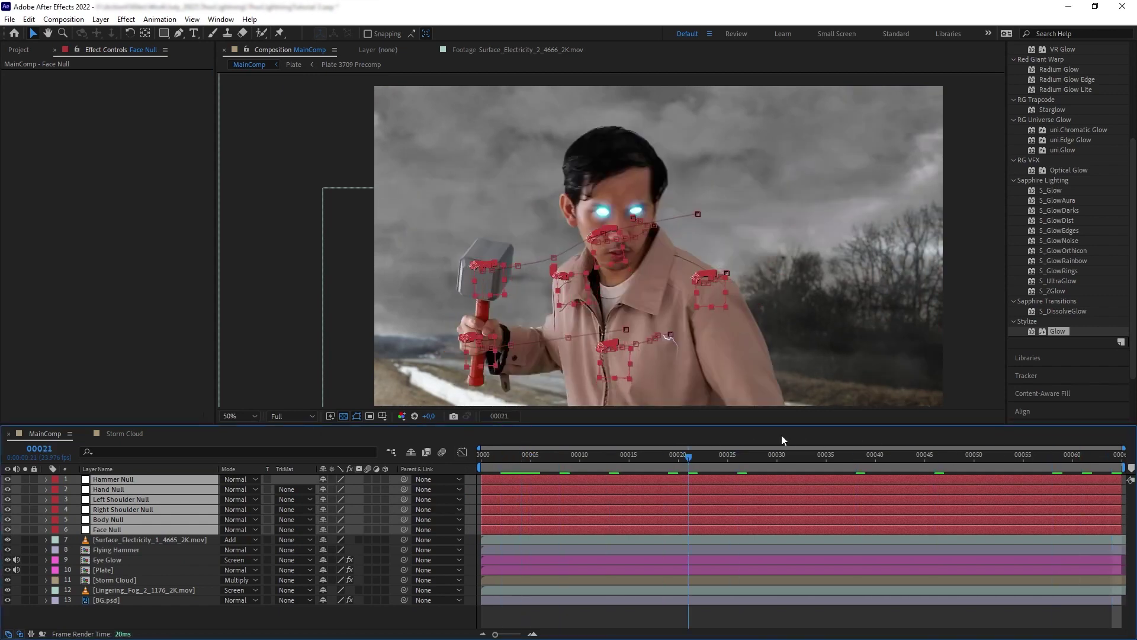
{"action": "key", "text": "space"}
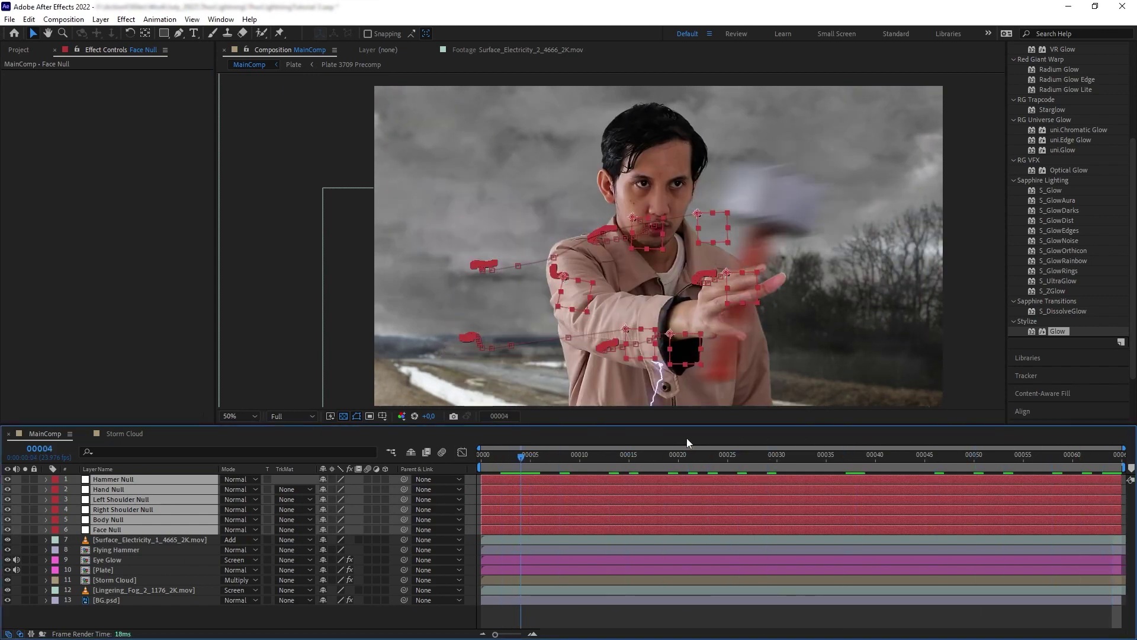
- Move the surface electricity layer over the man's face and scale it to 44%
{"action": "left_click", "coordinate": [687, 342]}
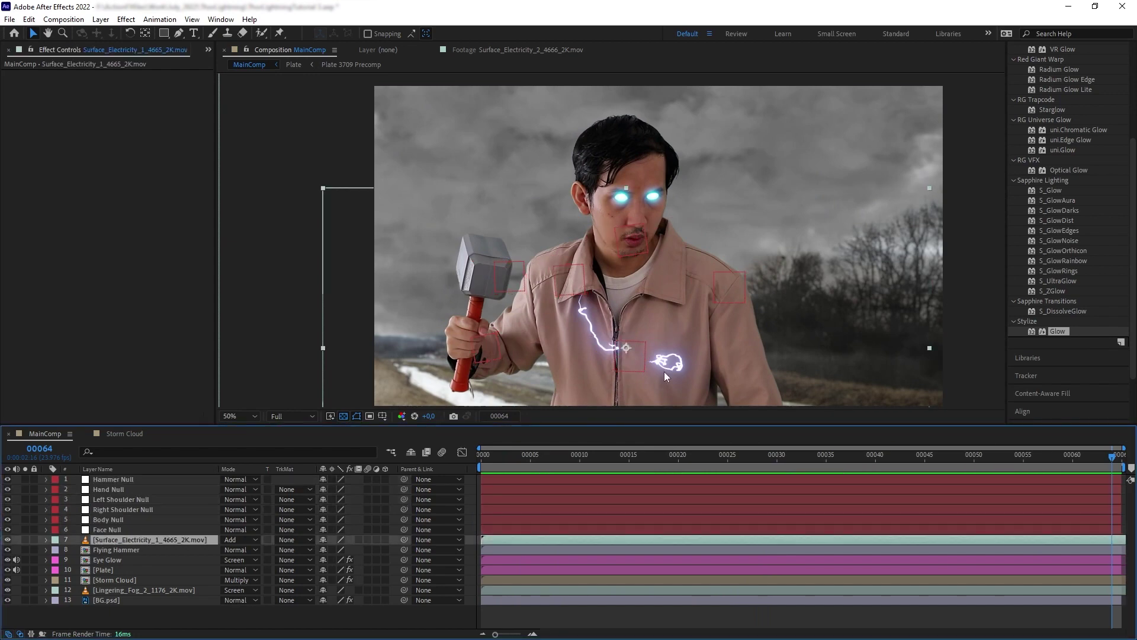
{"action": "left_click_drag", "start_coordinate": [663, 372], "coordinate": [615, 300]}
{"action": "scroll", "coordinate": [628, 241], "scroll_direction": "up", "scroll_amount": 2}
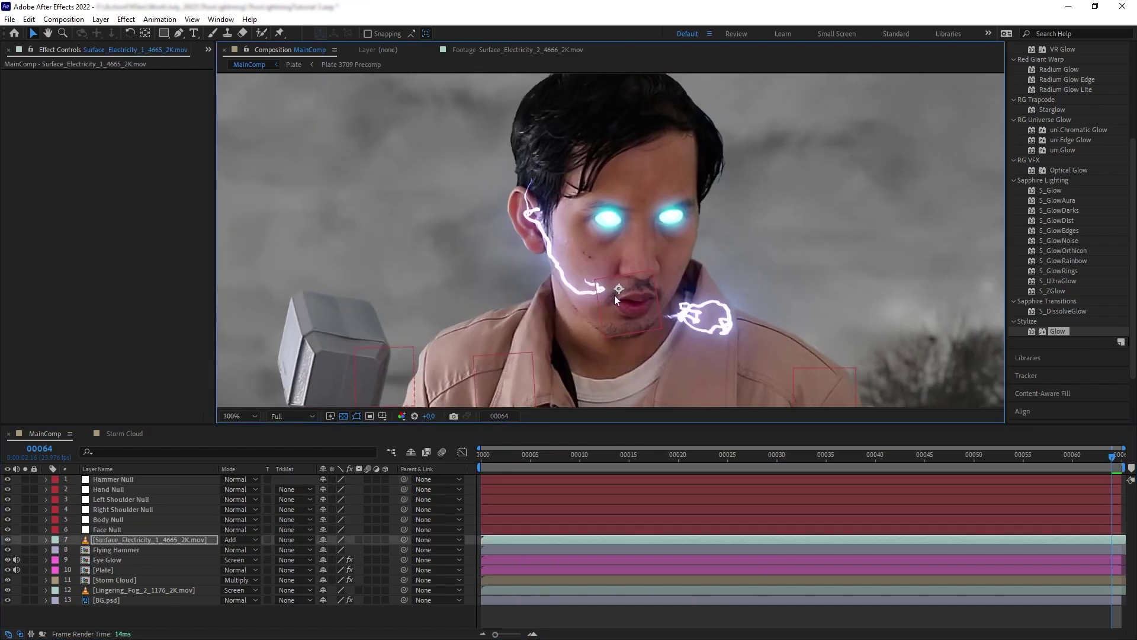
{"action": "key", "text": "s"}
{"action": "left_click_drag", "start_coordinate": [354, 550], "coordinate": [329, 550]}
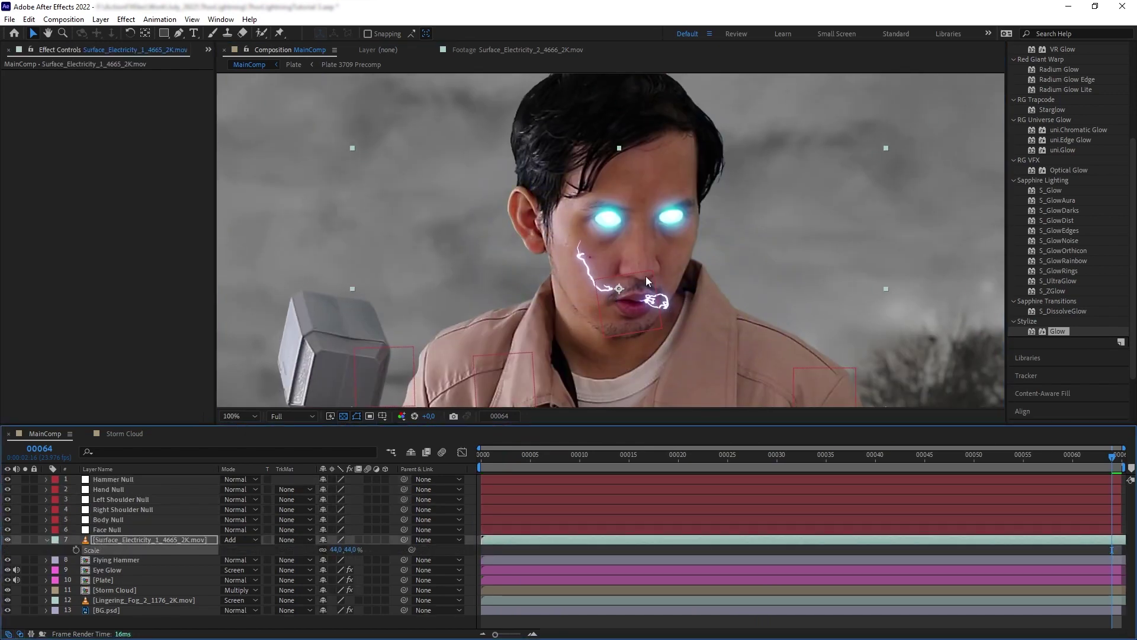
- Parent the surface electricity layer to Face Null and play back the composition to check its motion
{"action": "left_click", "coordinate": [198, 537]}
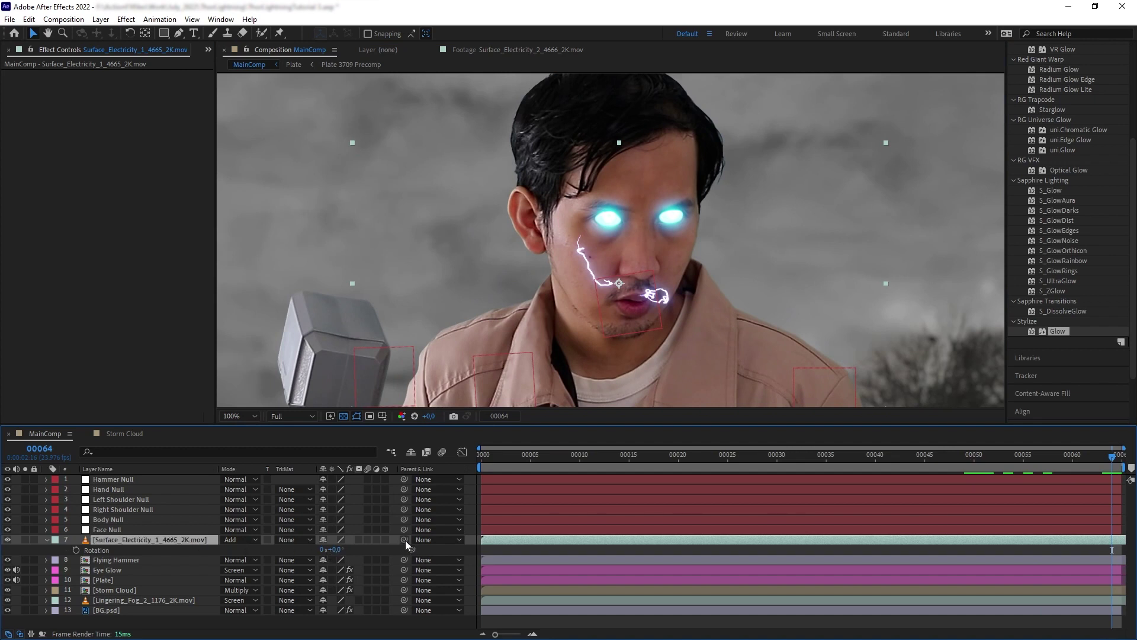
{"action": "left_click_drag", "start_coordinate": [406, 540], "coordinate": [144, 535]}
{"action": "left_click_drag", "start_coordinate": [1103, 457], "coordinate": [799, 471]}
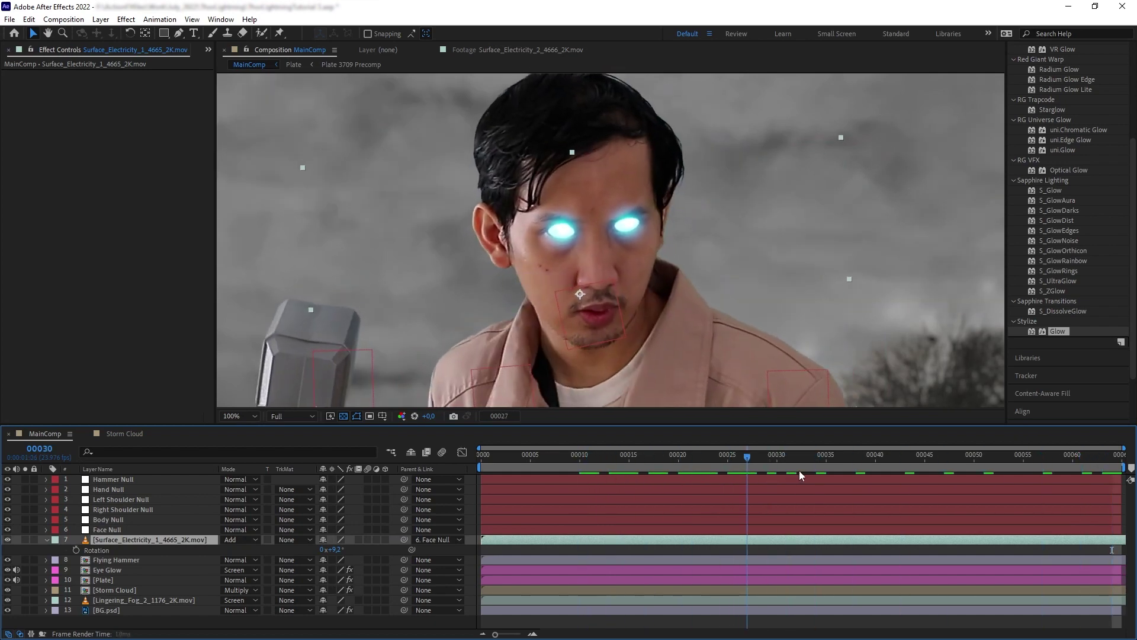
{"action": "key", "text": "space"}
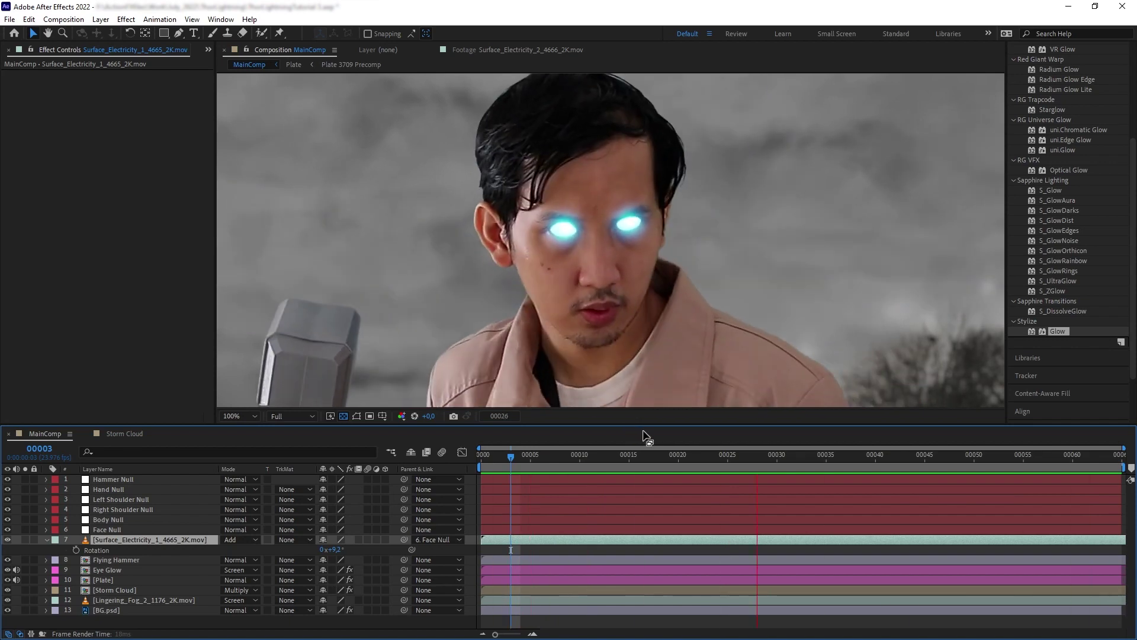
- At frame 17, rotate the face electricity to about -188°, move it onto the cheek and scale it to 30.3%
{"action": "mouse_move", "coordinate": [642, 466]}
{"action": "left_mouse_down"}
{"action": "mouse_move", "coordinate": [602, 470]}
{"action": "mouse_move", "coordinate": [674, 462]}
{"action": "mouse_move", "coordinate": [646, 467]}
{"action": "left_mouse_up"}
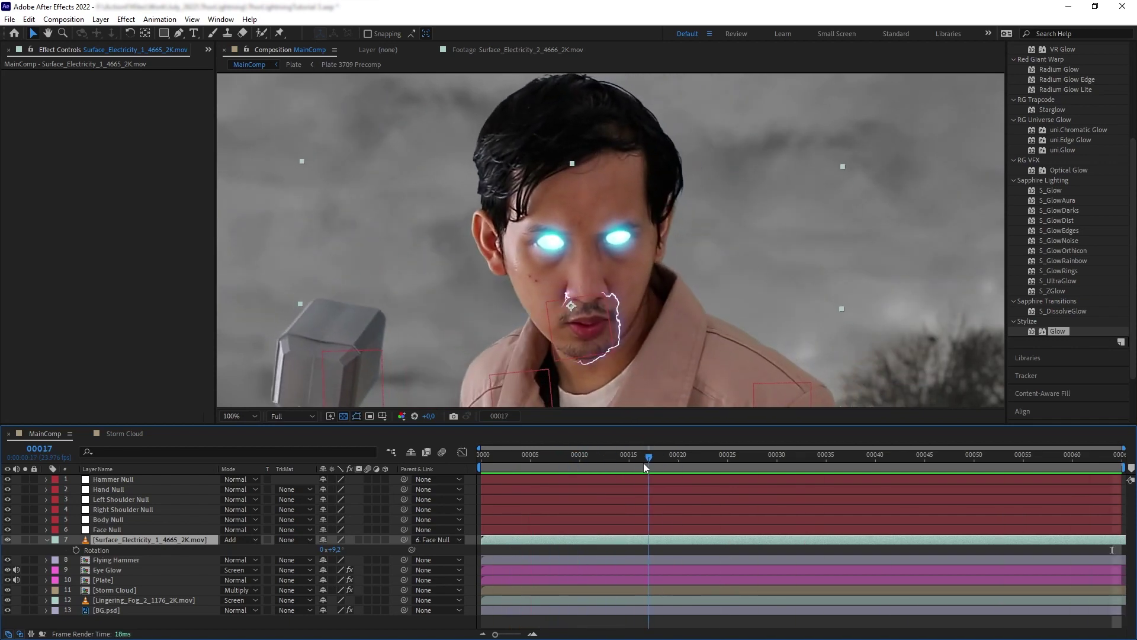
{"action": "left_click_drag", "start_coordinate": [330, 549], "coordinate": [223, 556]}
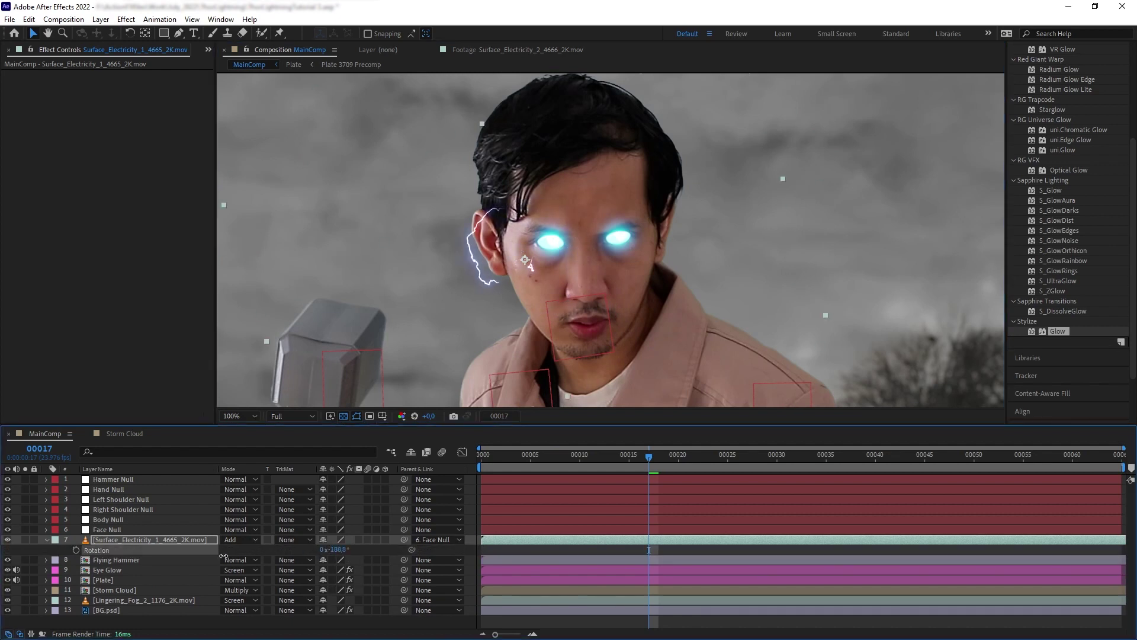
{"action": "left_click_drag", "start_coordinate": [487, 254], "coordinate": [538, 285]}
{"action": "key", "text": "s"}
{"action": "left_click_drag", "start_coordinate": [337, 550], "coordinate": [328, 549]}
- Draw a Pen tool mask on the electricity layer around the arc over the man's cheek and eye
{"action": "scroll", "coordinate": [545, 340], "scroll_direction": "up", "scroll_amount": 1}
{"action": "scroll", "coordinate": [425, 256], "scroll_direction": "down", "scroll_amount": 1}
{"action": "left_click_drag", "start_coordinate": [545, 340], "coordinate": [550, 303]}
{"action": "left_click", "coordinate": [550, 274]}
{"action": "left_click", "coordinate": [558, 234]}
{"action": "left_click", "coordinate": [538, 218]}
- Trim the masked electricity layer to start at frame 12 and end at about frame 21
{"action": "key", "text": "Page_Up"}
{"action": "key", "text": "Page_Up"}
{"action": "key", "text": "Page_Up"}
{"action": "key", "text": "Page_Up"}
{"action": "key", "text": "Page_Up"}
{"action": "key", "text": "alt+["}
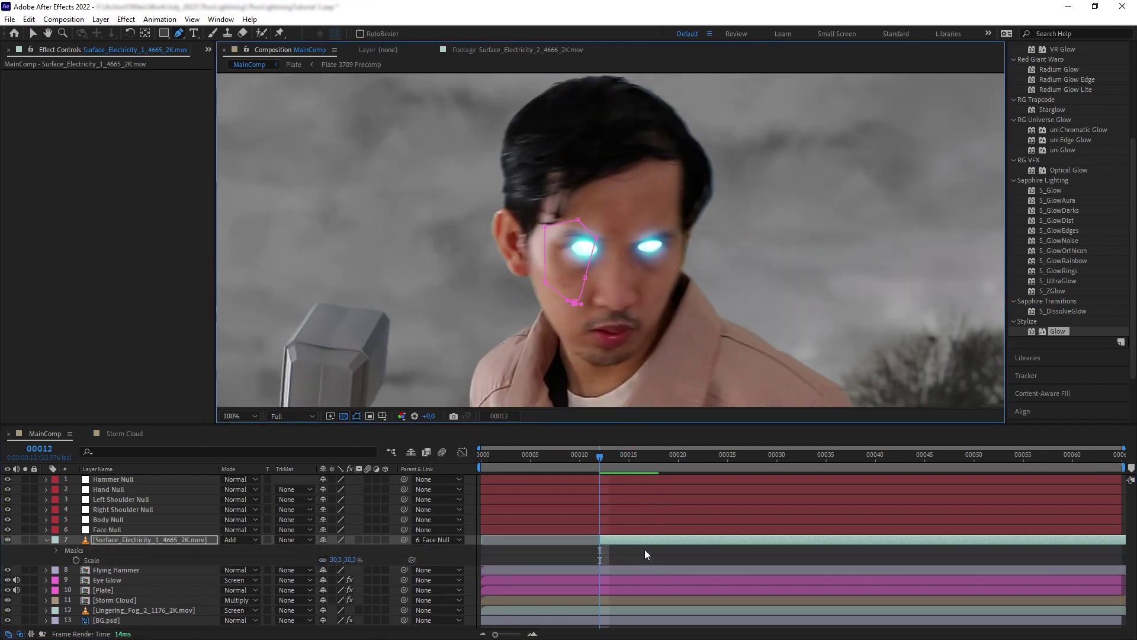
{"action": "key", "text": "Page_Down"}
{"action": "key", "text": "Page_Down"}
{"action": "key", "text": "Page_Down"}
{"action": "key", "text": "Page_Down"}
{"action": "key", "text": "Page_Down"}
{"action": "key", "text": "Page_Down"}
{"action": "key", "text": "Page_Down"}
{"action": "key", "text": "Page_Down"}
{"action": "key", "text": "Page_Down"}
{"action": "key", "text": "alt+]"}
- Add another Surface_Electricity_1_4665_2K.mov to MainComp with Add blending and place it directly below Face Null
{"action": "key", "text": "ctrl+0"}
{"action": "mouse_move", "coordinate": [687, 455]}
{"action": "left_mouse_down"}
{"action": "mouse_move", "coordinate": [647, 455]}
{"action": "mouse_move", "coordinate": [683, 452]}
{"action": "mouse_move", "coordinate": [668, 453]}
{"action": "left_mouse_up"}
{"action": "scroll", "coordinate": [35, 217], "scroll_direction": "up", "scroll_amount": 3}
{"action": "left_click_drag", "start_coordinate": [71, 225], "coordinate": [616, 241]}
{"action": "left_click", "coordinate": [240, 479]}
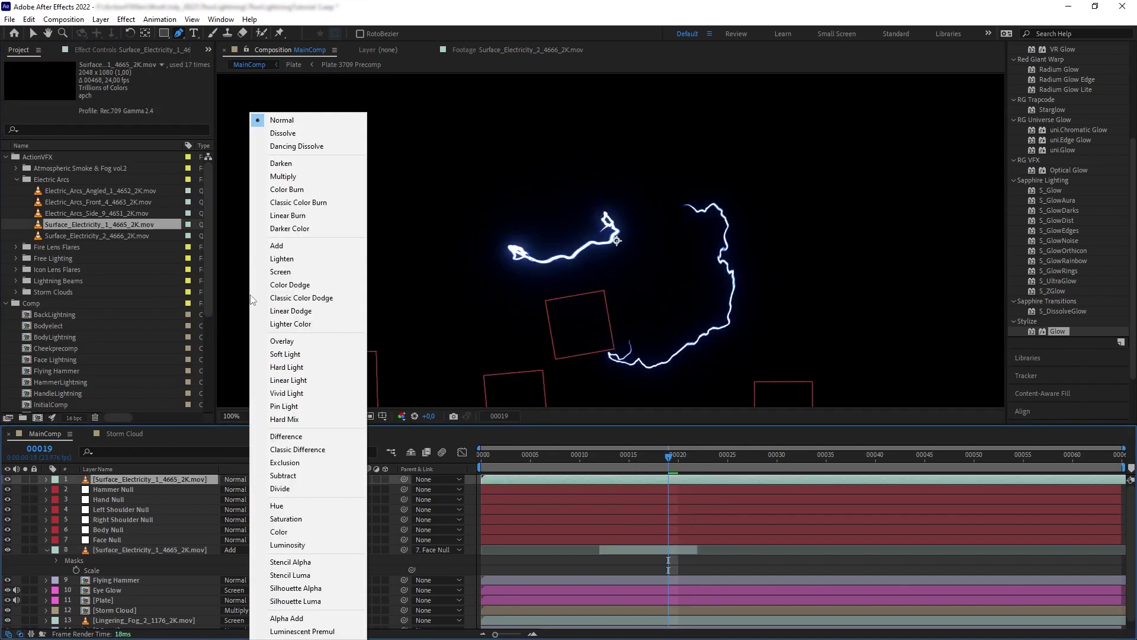
{"action": "left_click", "coordinate": [260, 244]}
{"action": "left_click_drag", "start_coordinate": [148, 479], "coordinate": [148, 535]}
- Flip and scale the new electricity layer to -30%, 28% and position its arcs on the man's cheek
{"action": "key", "text": "s"}
{"action": "left_click_drag", "start_coordinate": [335, 550], "coordinate": [292, 550]}
{"action": "key", "text": "v"}
{"action": "left_click_drag", "start_coordinate": [787, 241], "coordinate": [433, 255]}
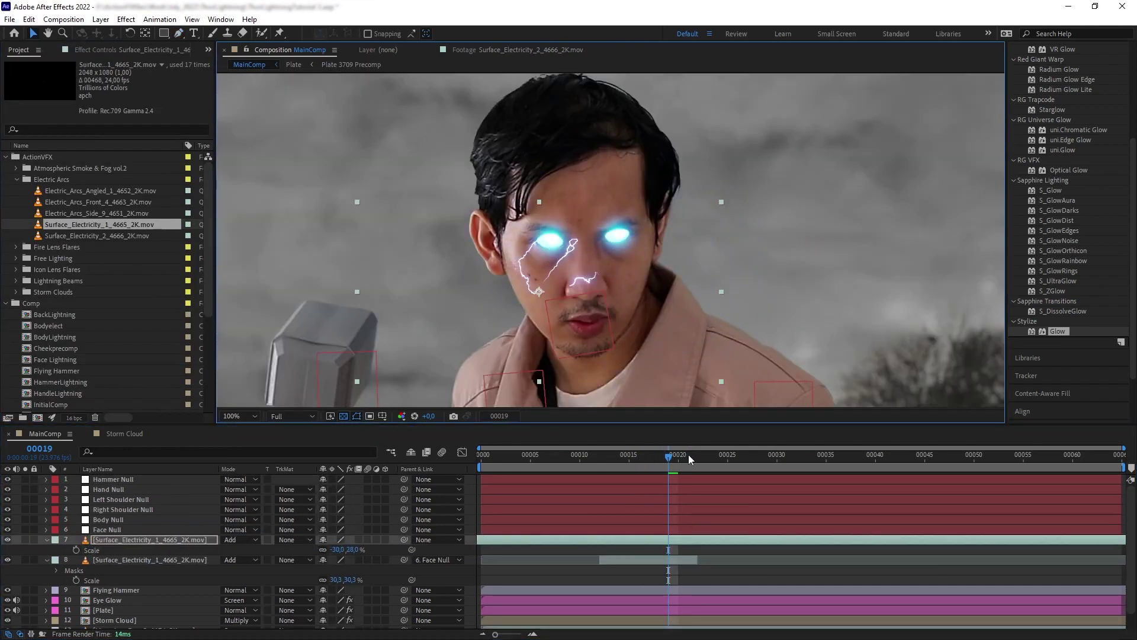
- Shift the second electricity clip to start at frame 4, trim it to about frames 16–32 and parent it to Face Null
{"action": "left_click", "coordinate": [698, 455]}
{"action": "left_click_drag", "start_coordinate": [747, 539], "coordinate": [826, 530]}
{"action": "left_click_drag", "start_coordinate": [538, 293], "coordinate": [544, 295]}
{"action": "key", "text": "Page_Down"}
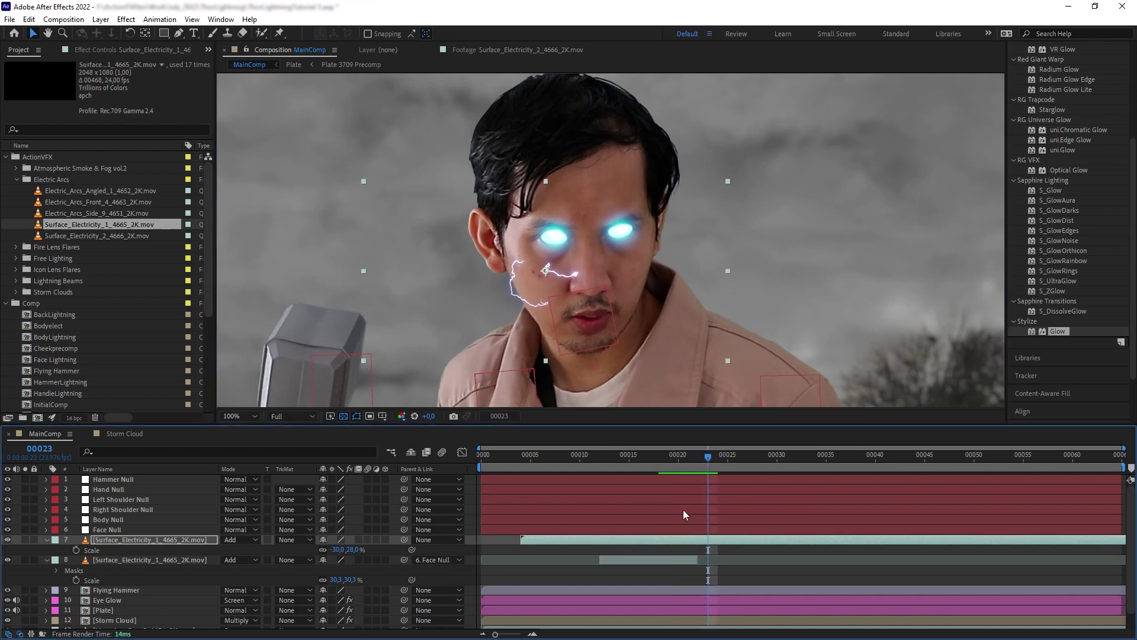
{"action": "left_click_drag", "start_coordinate": [699, 462], "coordinate": [641, 457]}
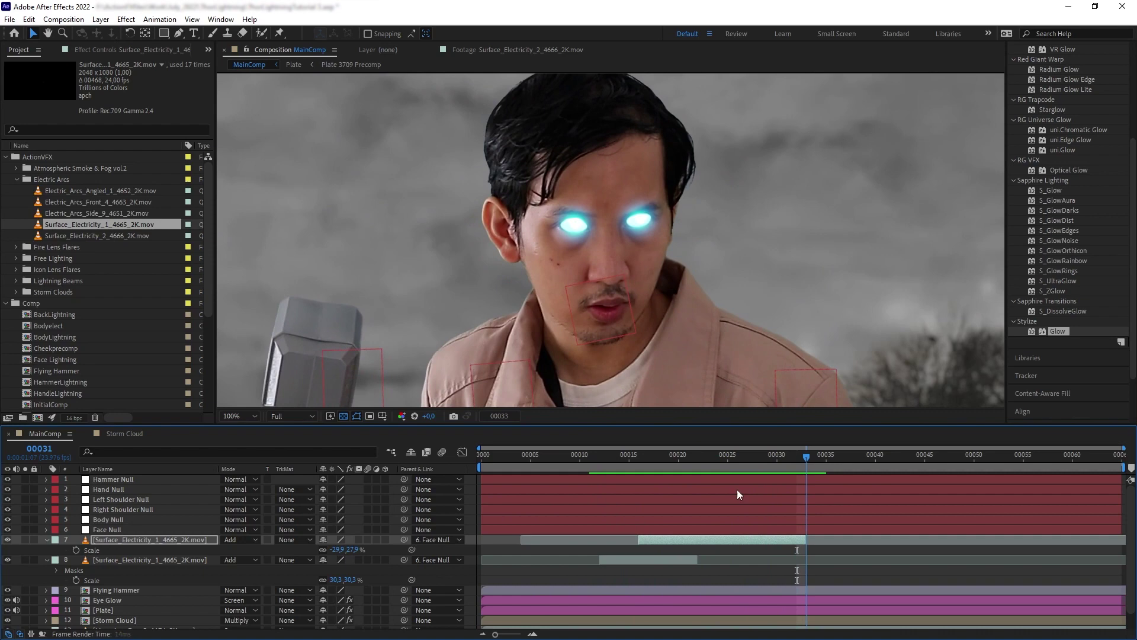
{"action": "left_click_drag", "start_coordinate": [737, 489], "coordinate": [719, 524]}
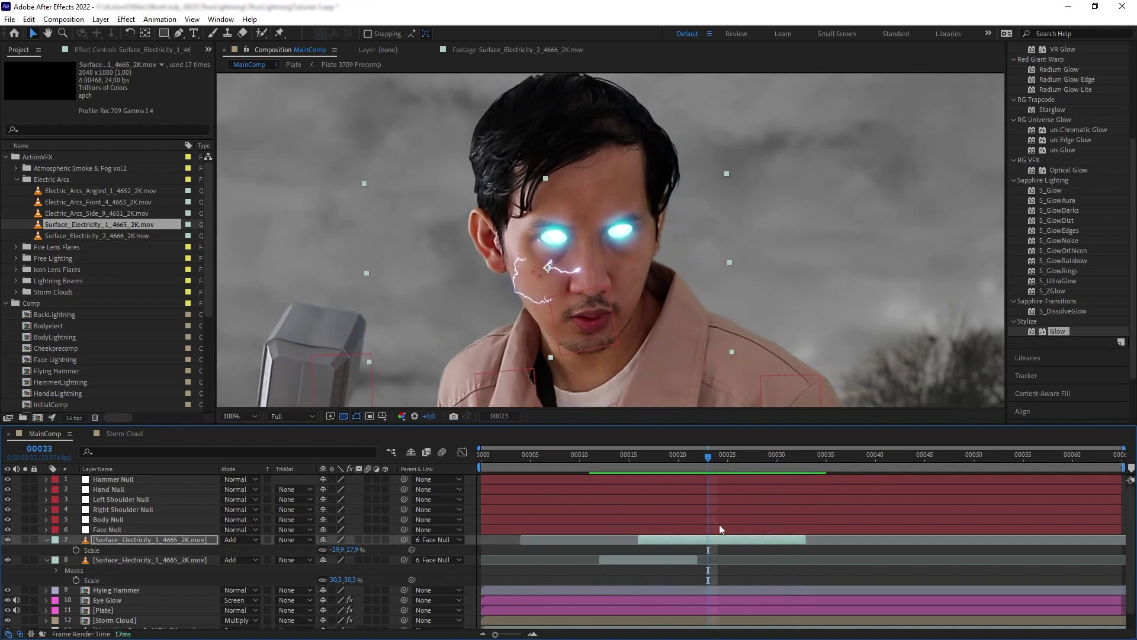
- Apply a Time Stretch to the second face electricity layer to shorten it and scrub through the result
{"action": "right_click", "coordinate": [142, 542]}
{"action": "mouse_move", "coordinate": [241, 256]}
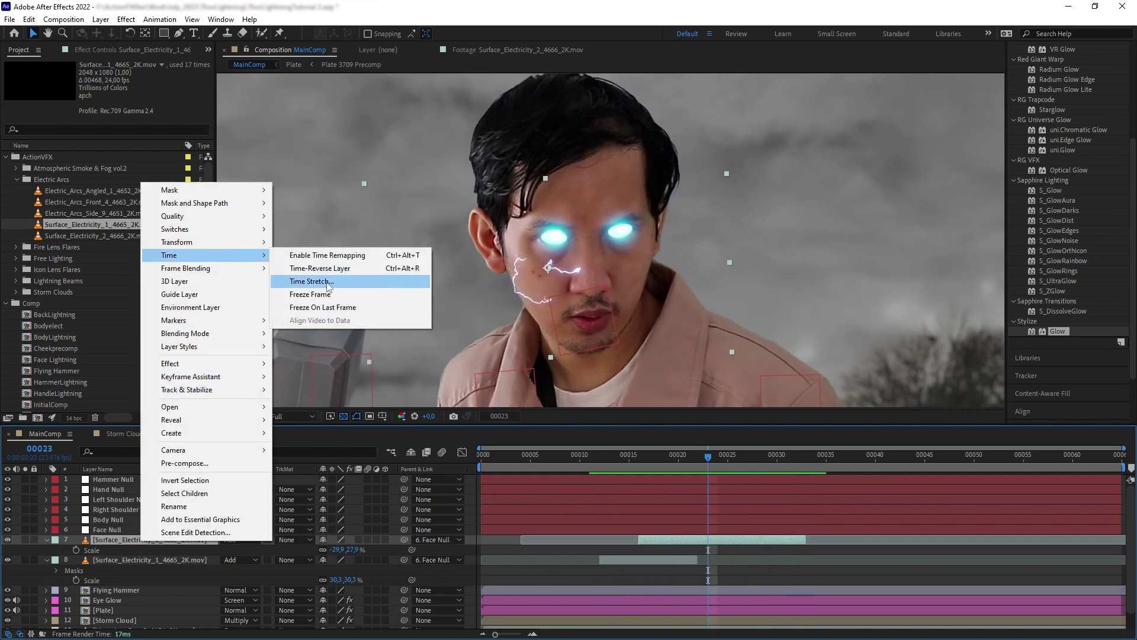
{"action": "left_click", "coordinate": [312, 281]}
{"action": "key", "text": "Return"}
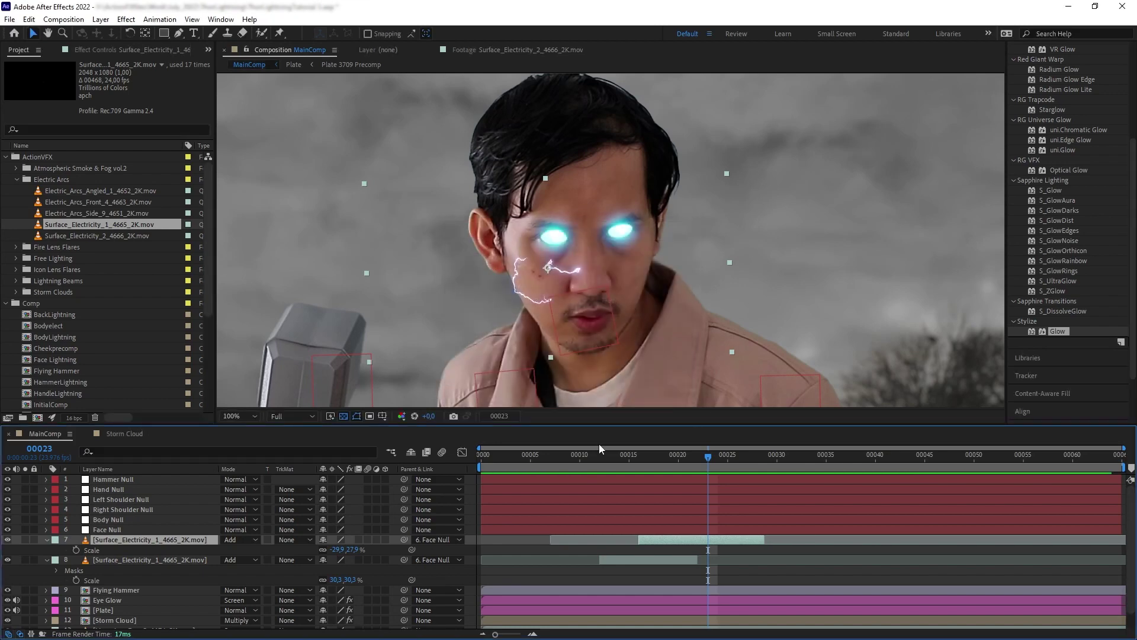
{"action": "left_click_drag", "start_coordinate": [703, 465], "coordinate": [587, 460]}
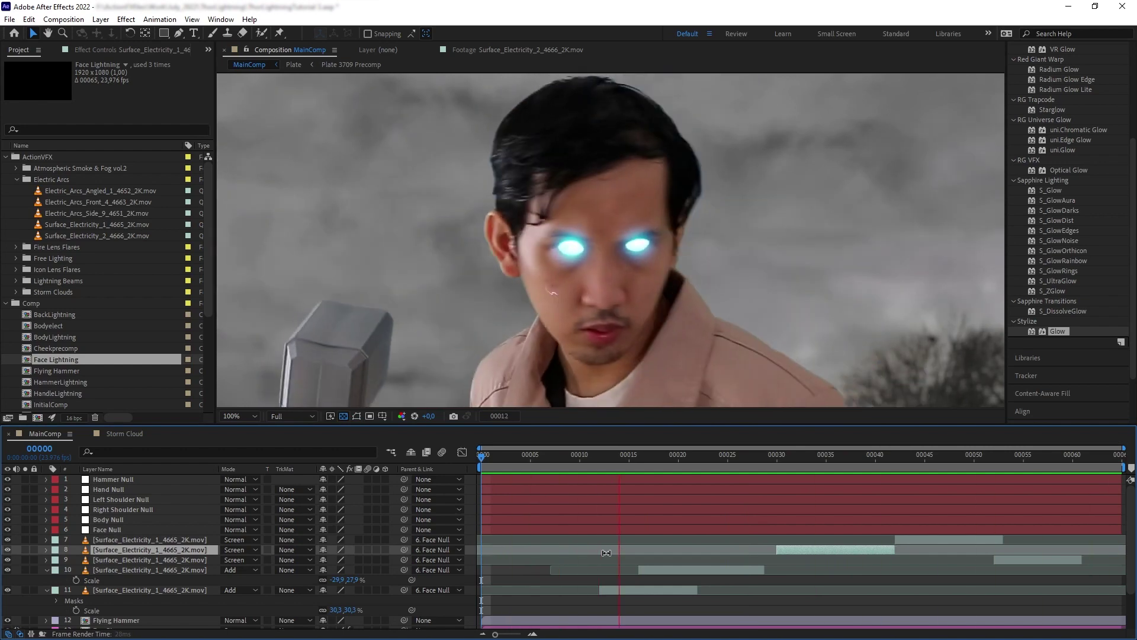
- Add Surface_Electricity_2_4666_2K.mov over the jacket's zipper with Add blending and scale it down at frame 14
{"action": "left_click_drag", "start_coordinate": [99, 235], "coordinate": [626, 290]}
{"action": "key", "text": "s"}
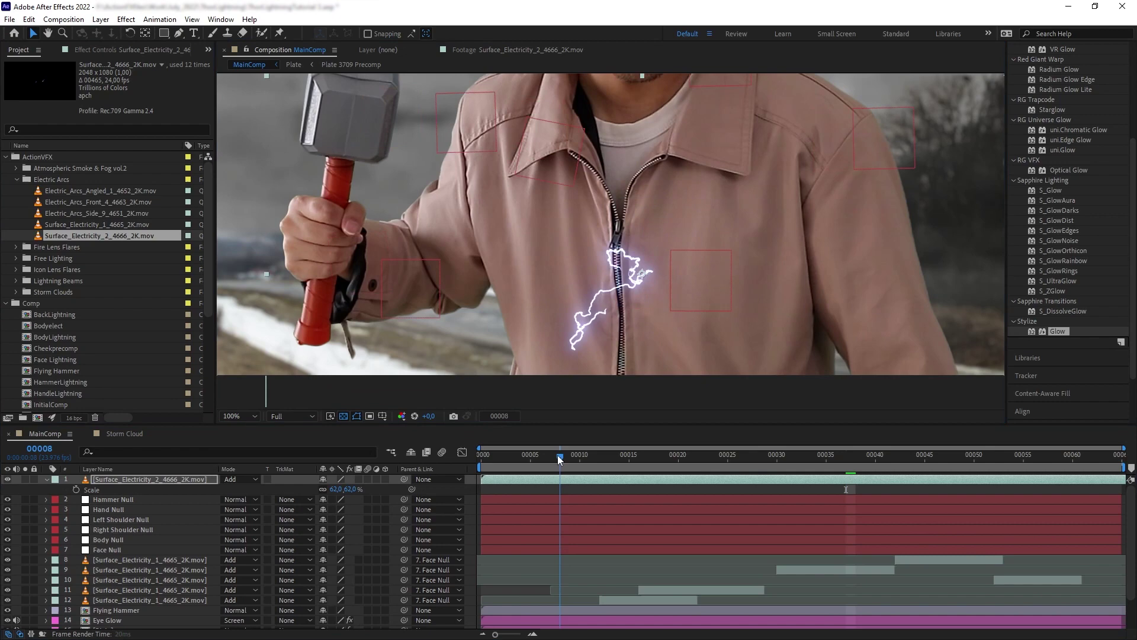
{"action": "left_click_drag", "start_coordinate": [559, 455], "coordinate": [619, 455]}
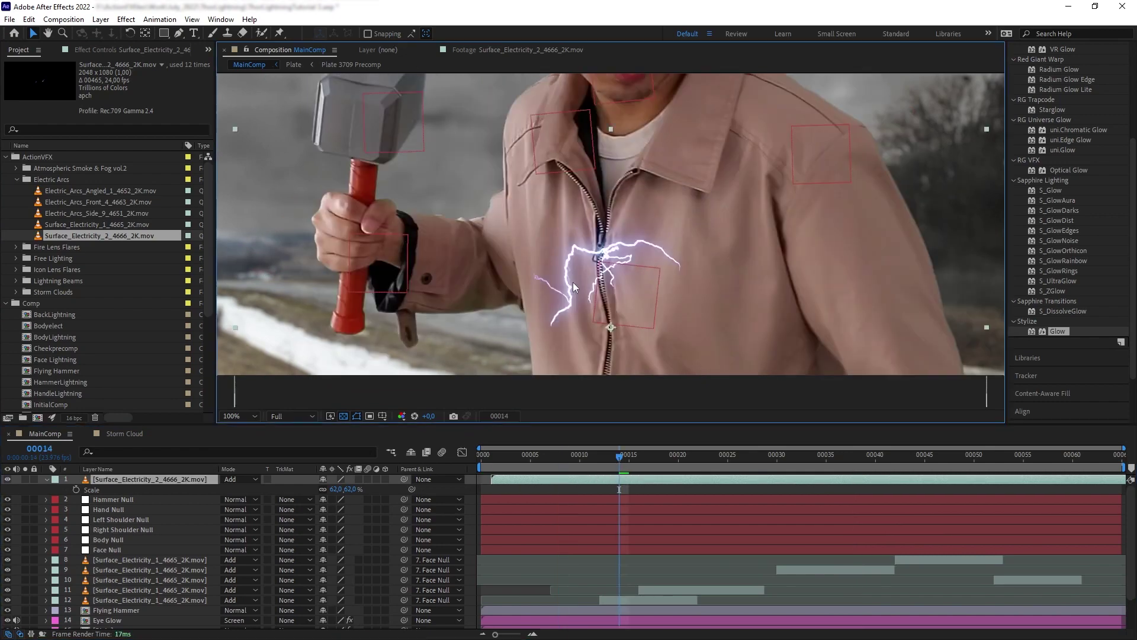
{"action": "left_click_drag", "start_coordinate": [335, 489], "coordinate": [294, 490]}
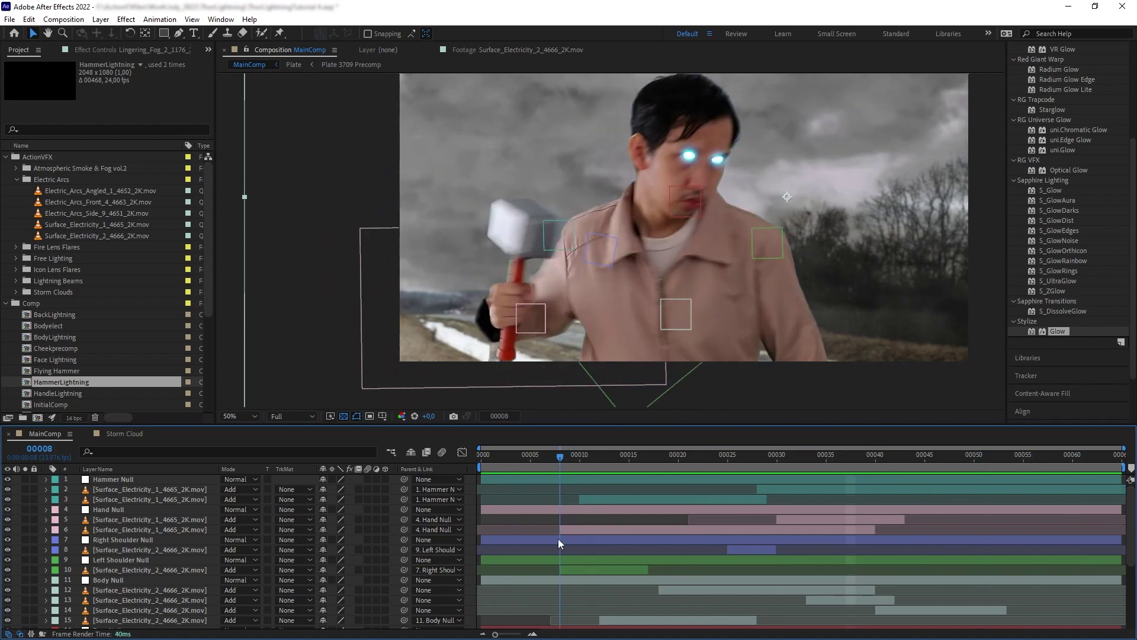
- Review each null together with its electricity layers, from hammer, hand and shoulders to body and face, and play back the composition
{"action": "left_click", "coordinate": [118, 479]}
{"action": "left_click", "coordinate": [112, 499], "text": "shift"}
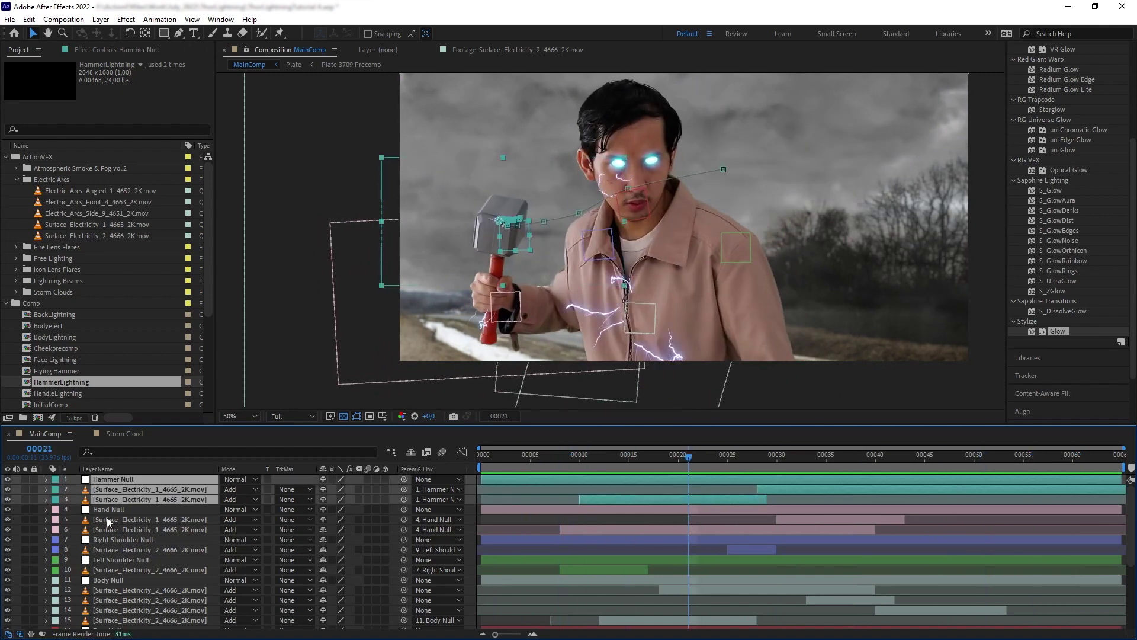
{"action": "left_click", "coordinate": [108, 509]}
{"action": "left_click", "coordinate": [115, 529], "text": "shift"}
{"action": "left_click", "coordinate": [118, 539]}
{"action": "left_click", "coordinate": [119, 549]}
{"action": "left_click", "coordinate": [127, 570]}
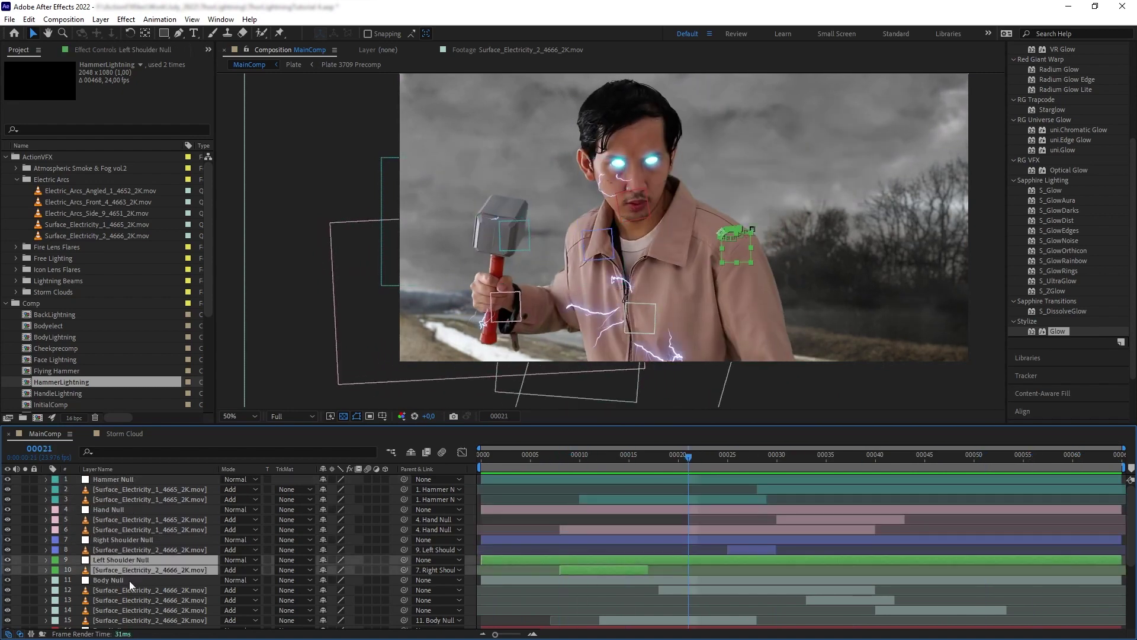
{"action": "scroll", "coordinate": [119, 557], "scroll_direction": "down", "scroll_amount": 2}
{"action": "left_click", "coordinate": [104, 527]}
{"action": "left_click", "coordinate": [105, 556], "text": "shift"}
{"action": "scroll", "coordinate": [105, 557], "scroll_direction": "down", "scroll_amount": 1}
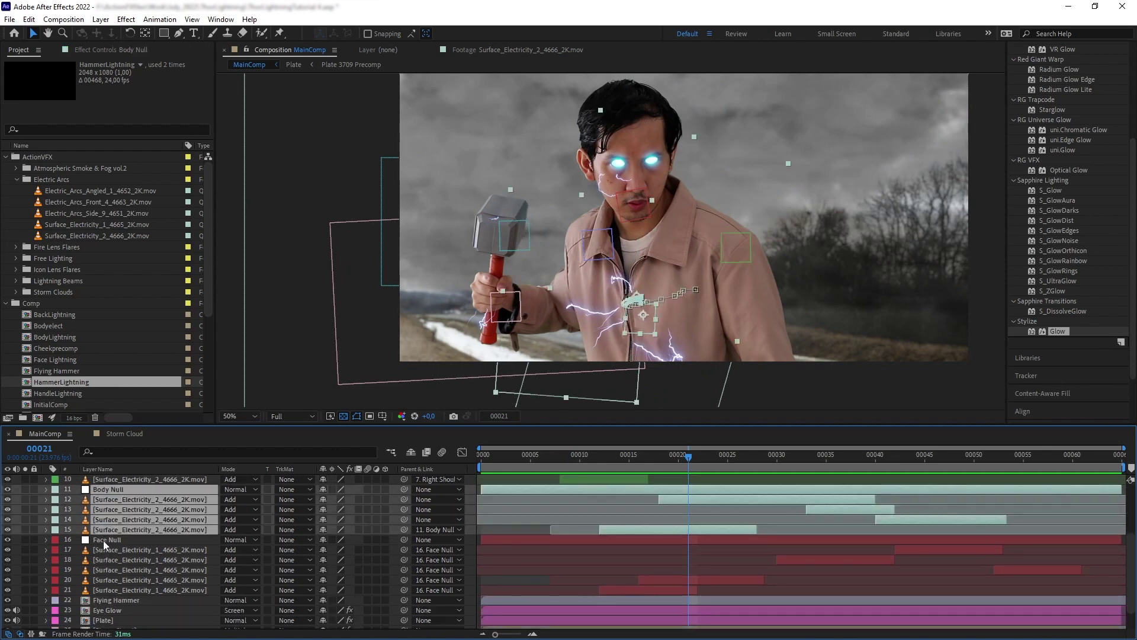
{"action": "left_click", "coordinate": [103, 540]}
{"action": "left_click", "coordinate": [107, 587], "text": "shift"}
{"action": "scroll", "coordinate": [207, 552], "scroll_direction": "up", "scroll_amount": 3}
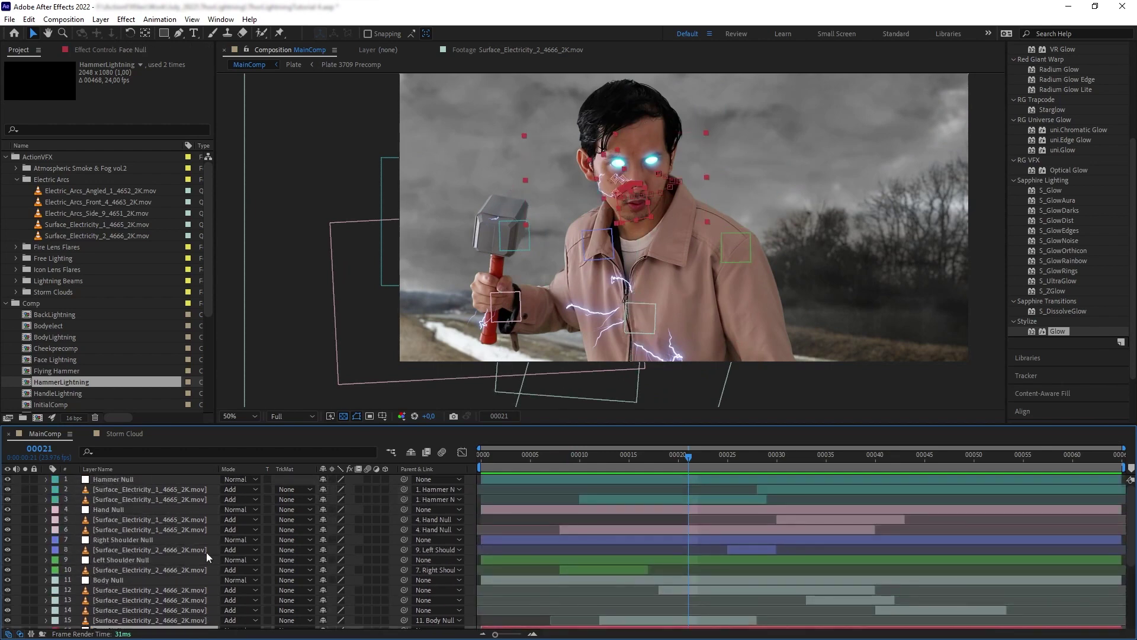
{"action": "left_click", "coordinate": [537, 497]}
{"action": "left_click", "coordinate": [532, 521]}
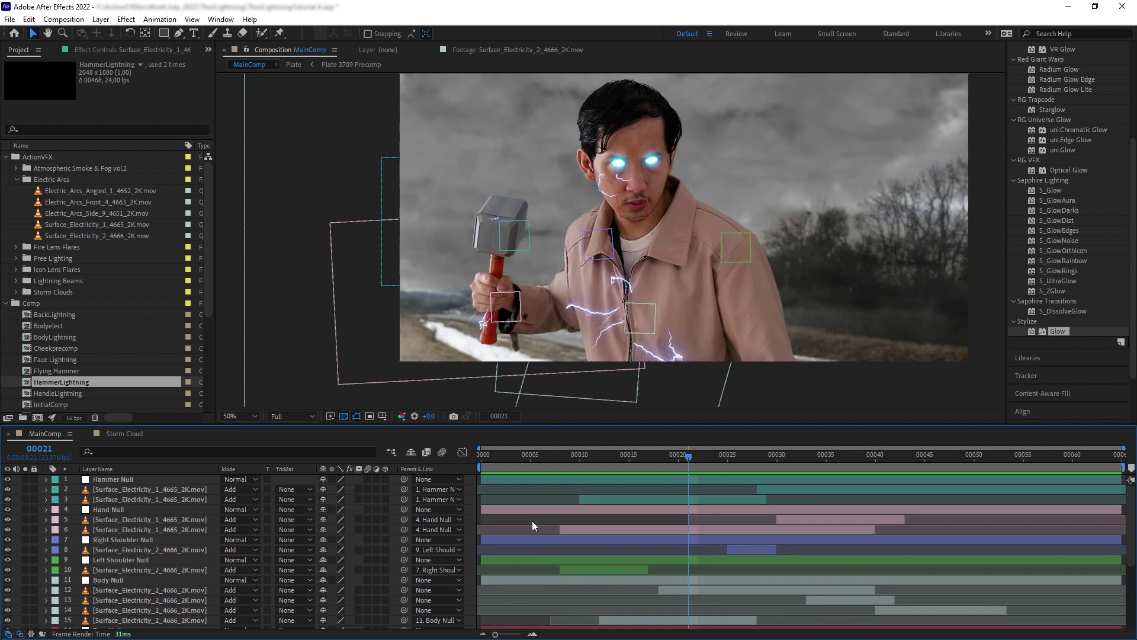
{"action": "key", "text": "space"}
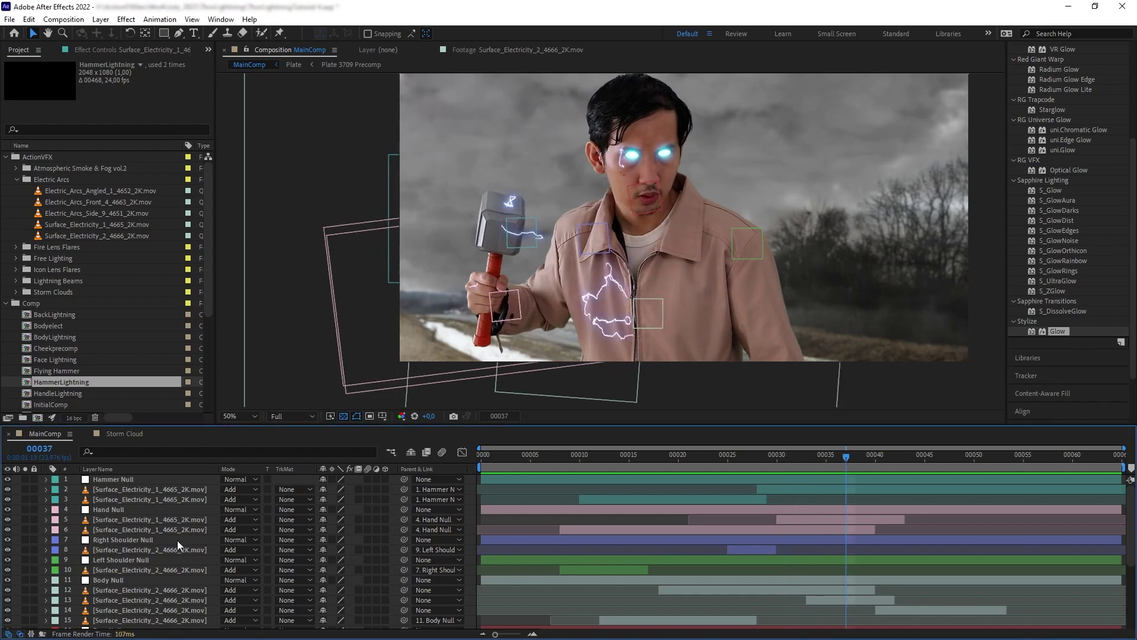
- Pre-compose the hammer null and its arcs as Hammer Electricity and the hand group as Hand Electricity, both with Add blending
{"action": "left_click", "coordinate": [125, 502]}
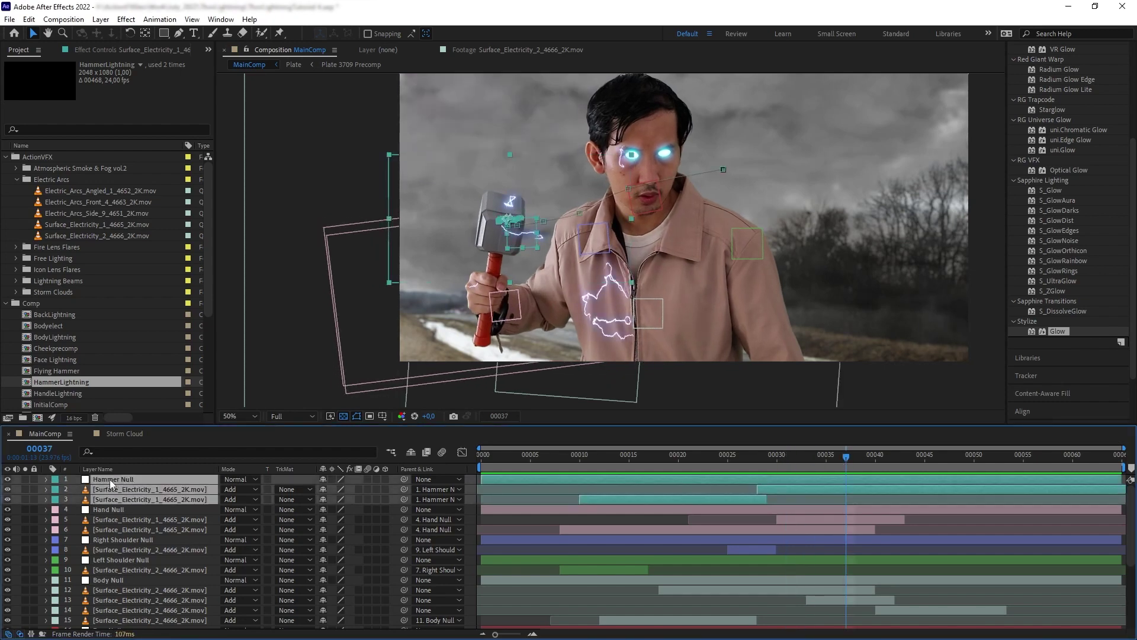
{"action": "key", "text": "ctrl+shift+c"}
{"action": "key", "text": "Return"}
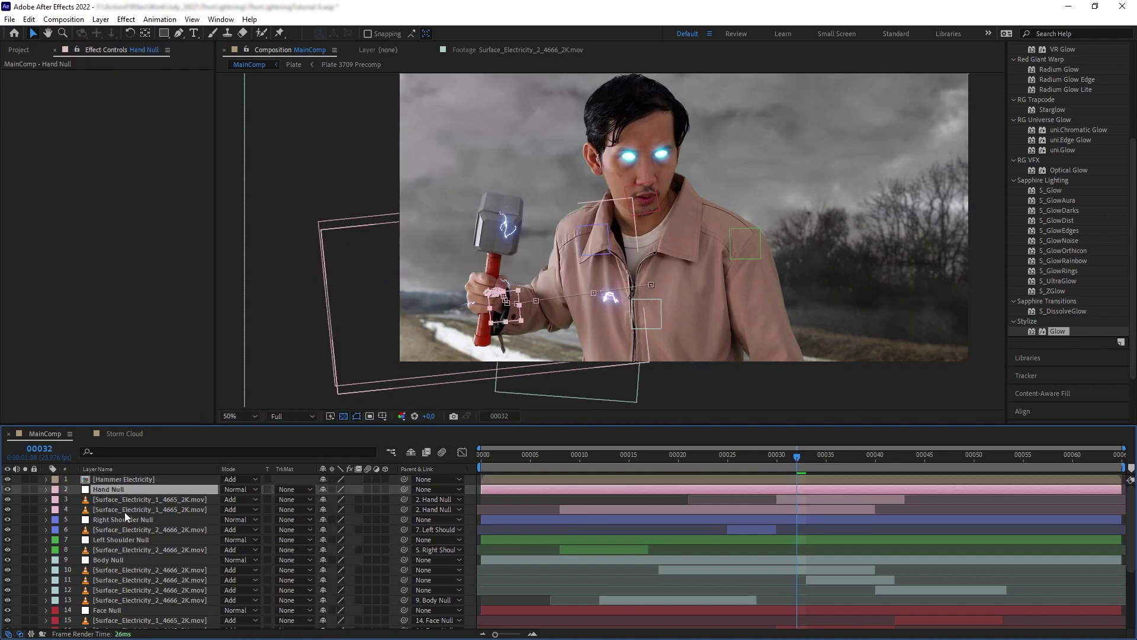
{"action": "left_click", "coordinate": [124, 511], "text": "shift"}
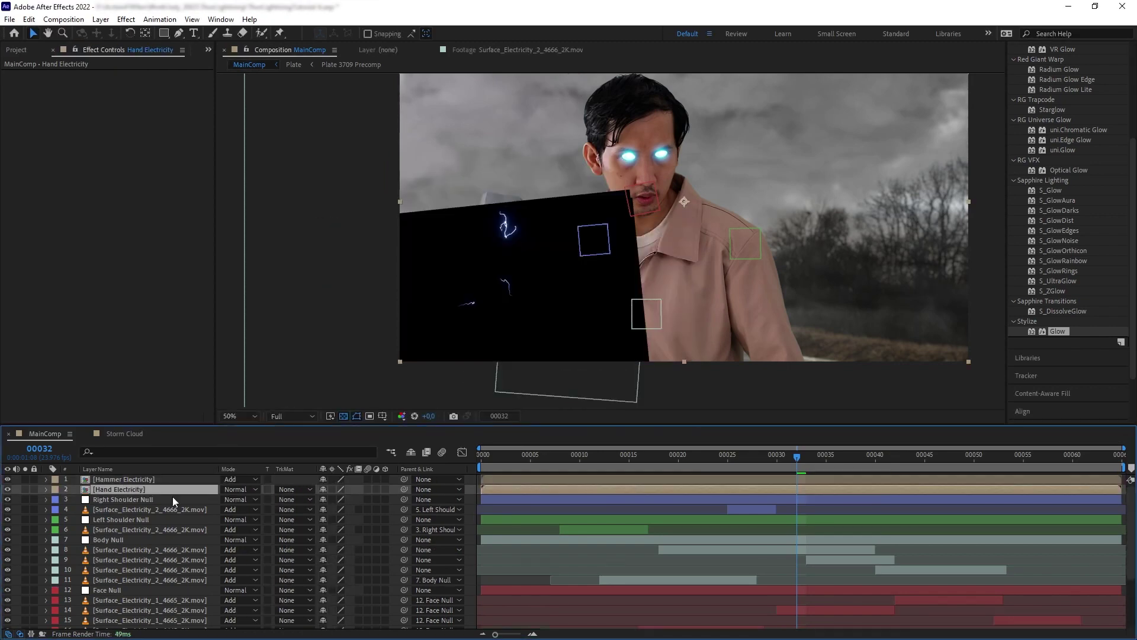
{"action": "left_click", "coordinate": [249, 490]}
{"action": "left_click", "coordinate": [279, 246]}
- Pre-compose the remaining null groups as Shoulders Electricity, Body Electricity and Face Electricity, all with Add blending
{"action": "left_click", "coordinate": [133, 528]}
{"action": "left_click", "coordinate": [127, 502], "text": "shift"}
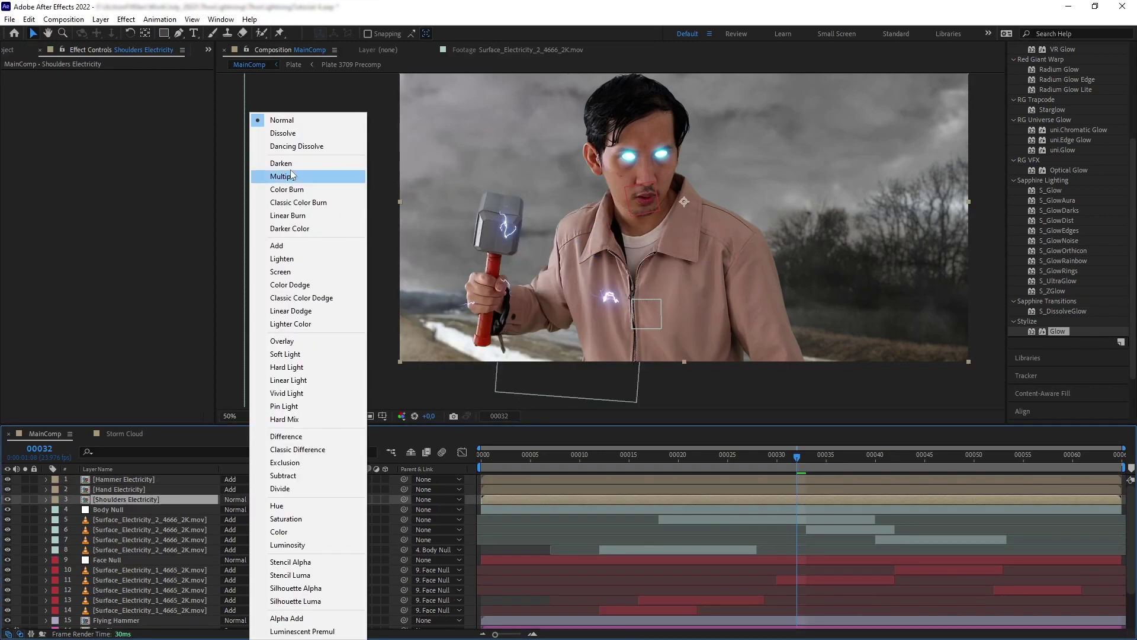
{"action": "left_click", "coordinate": [290, 169]}
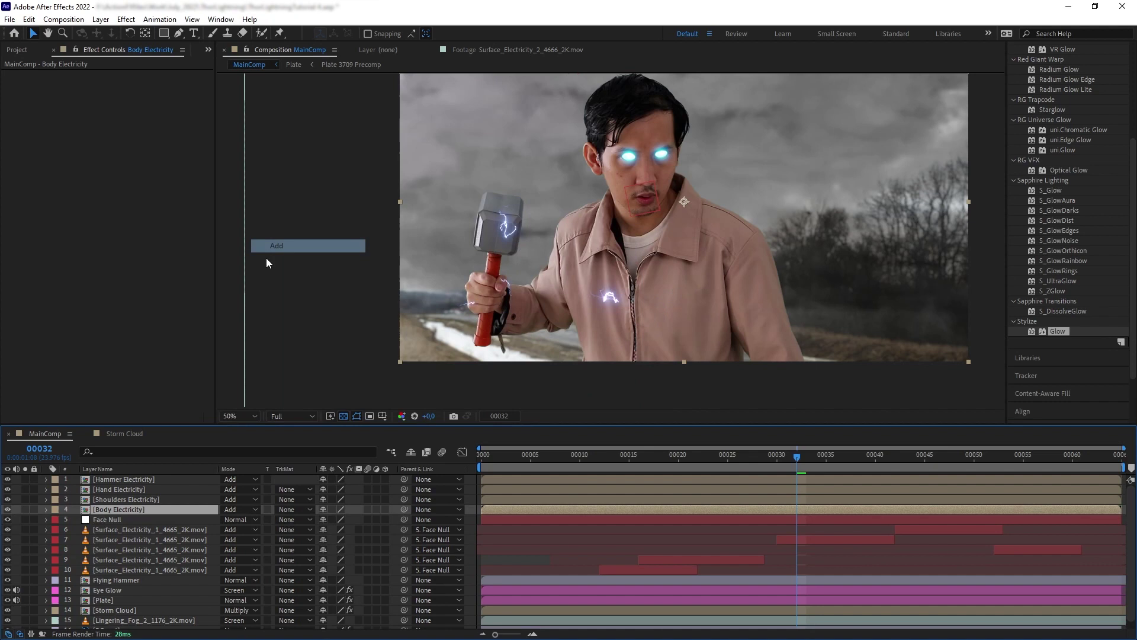
{"action": "left_click", "coordinate": [107, 520]}
{"action": "left_click", "coordinate": [148, 570], "text": "shift"}
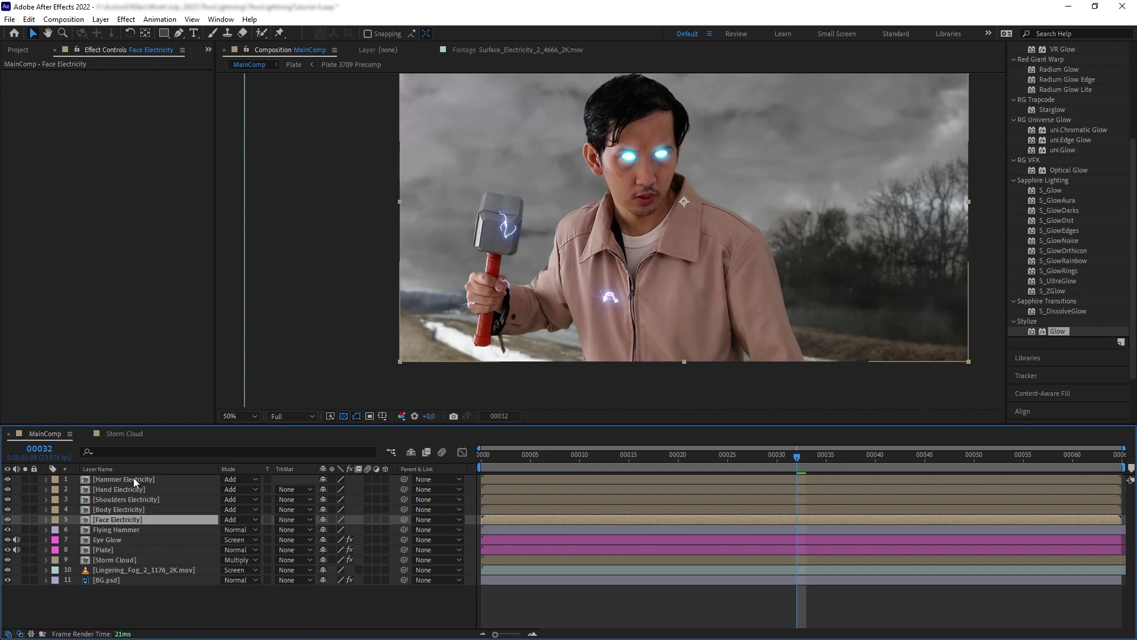
- Bring the Hammer Null from inside the Hammer Electricity precomp back into MainComp
{"action": "left_click", "coordinate": [134, 479]}
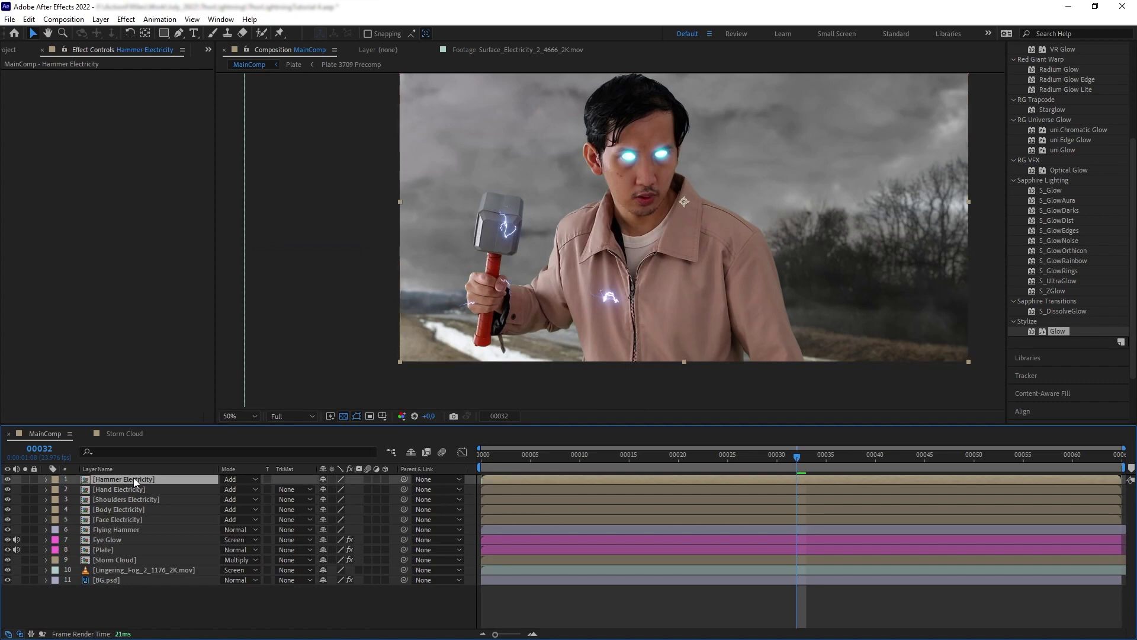
{"action": "double_click", "coordinate": [133, 479]}
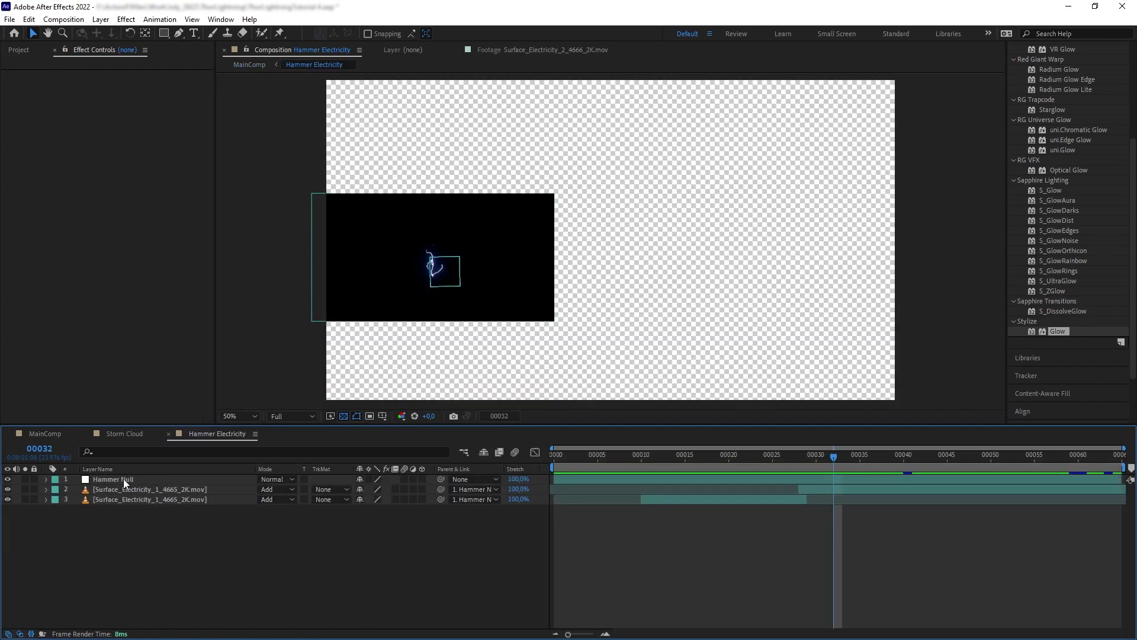
{"action": "left_click", "coordinate": [124, 479]}
{"action": "left_click", "coordinate": [46, 432]}
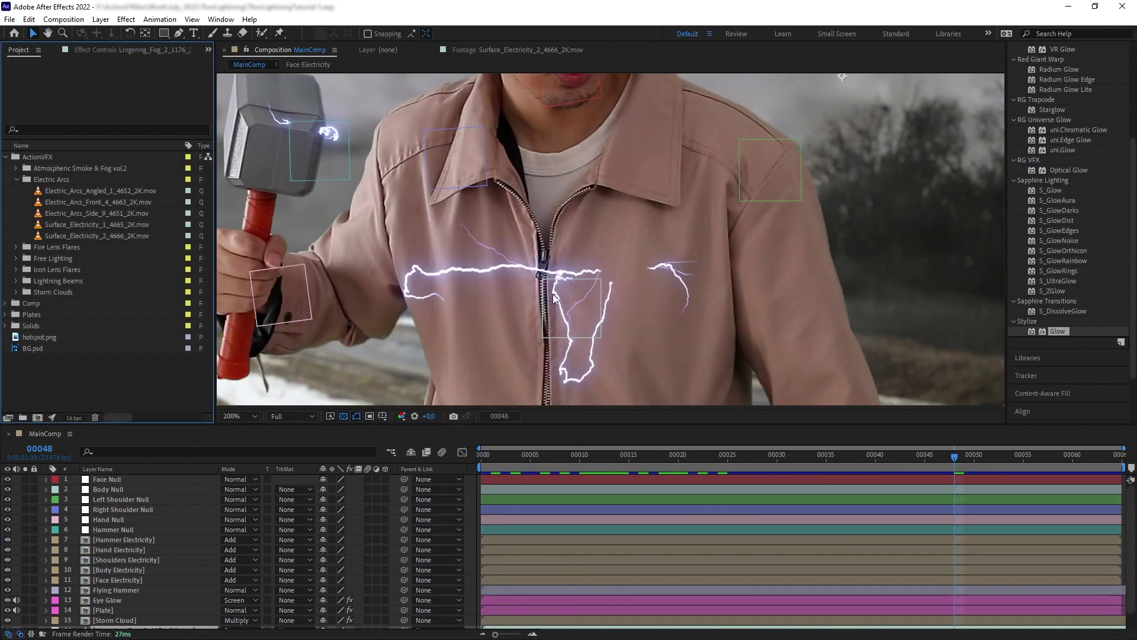
- Add hotspot.png to MainComp at frame 48, scale it to 14, 20% and place it at the tip of the arc beside the zipper
{"action": "scroll", "coordinate": [552, 294], "scroll_direction": "up", "scroll_amount": 3}
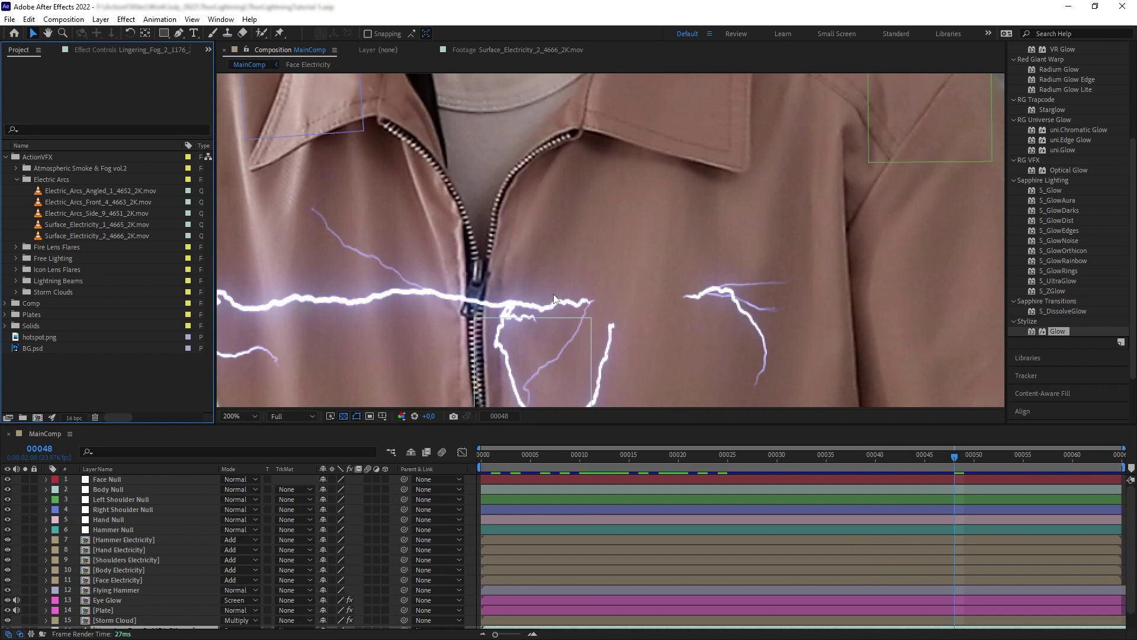
{"action": "double_click", "coordinate": [39, 336]}
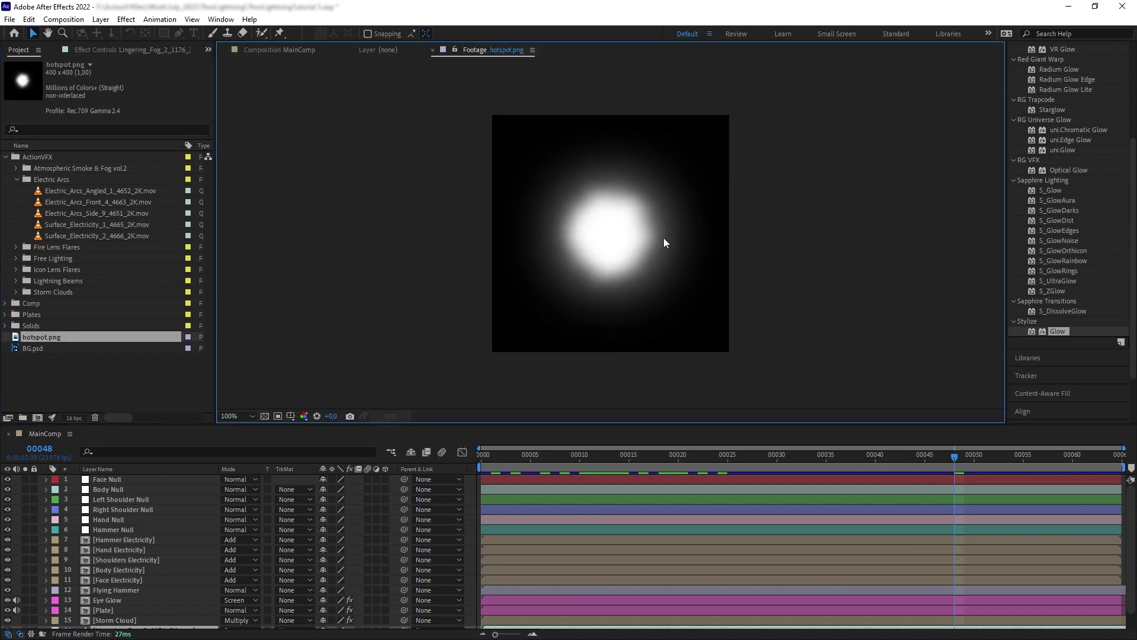
{"action": "left_click", "coordinate": [284, 51]}
{"action": "left_click_drag", "start_coordinate": [30, 338], "coordinate": [607, 227]}
{"action": "key", "text": "s"}
{"action": "left_click_drag", "start_coordinate": [354, 489], "coordinate": [306, 489]}
{"action": "scroll", "coordinate": [670, 237], "scroll_direction": "up", "scroll_amount": 1}
{"action": "left_click_drag", "start_coordinate": [683, 222], "coordinate": [653, 253]}
- Shrink the hotspot to 4.9, 7.0% and compare its fit on the arc's tip at frames 47 and 48
{"action": "scroll", "coordinate": [652, 259], "scroll_direction": "down", "scroll_amount": 1}
{"action": "scroll", "coordinate": [653, 266], "scroll_direction": "up", "scroll_amount": 2}
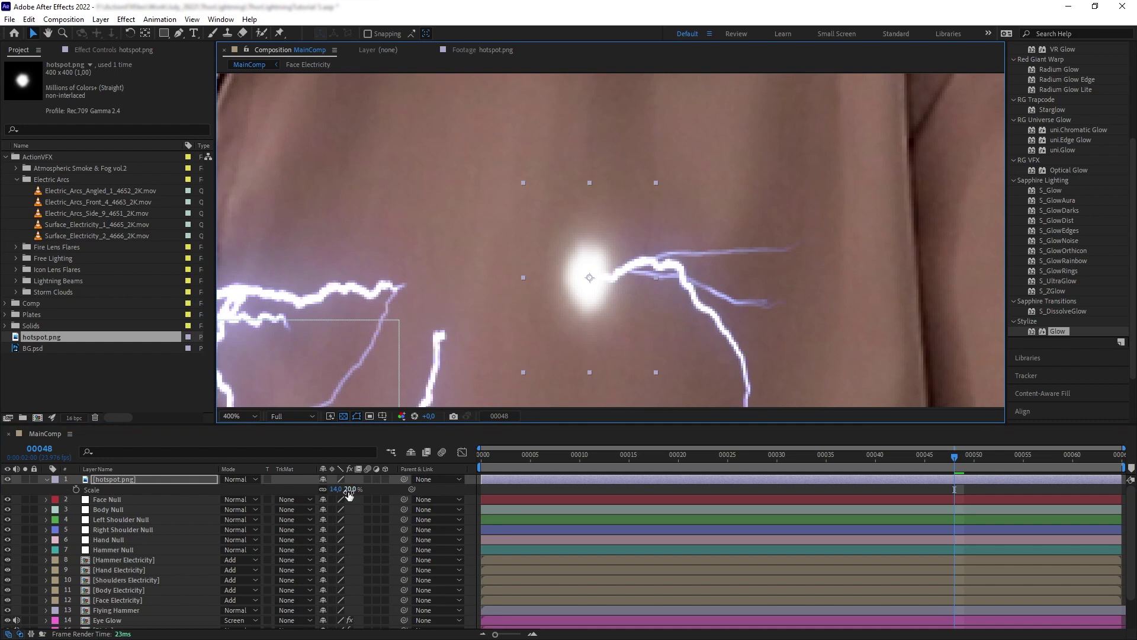
{"action": "left_click_drag", "start_coordinate": [350, 496], "coordinate": [318, 495]}
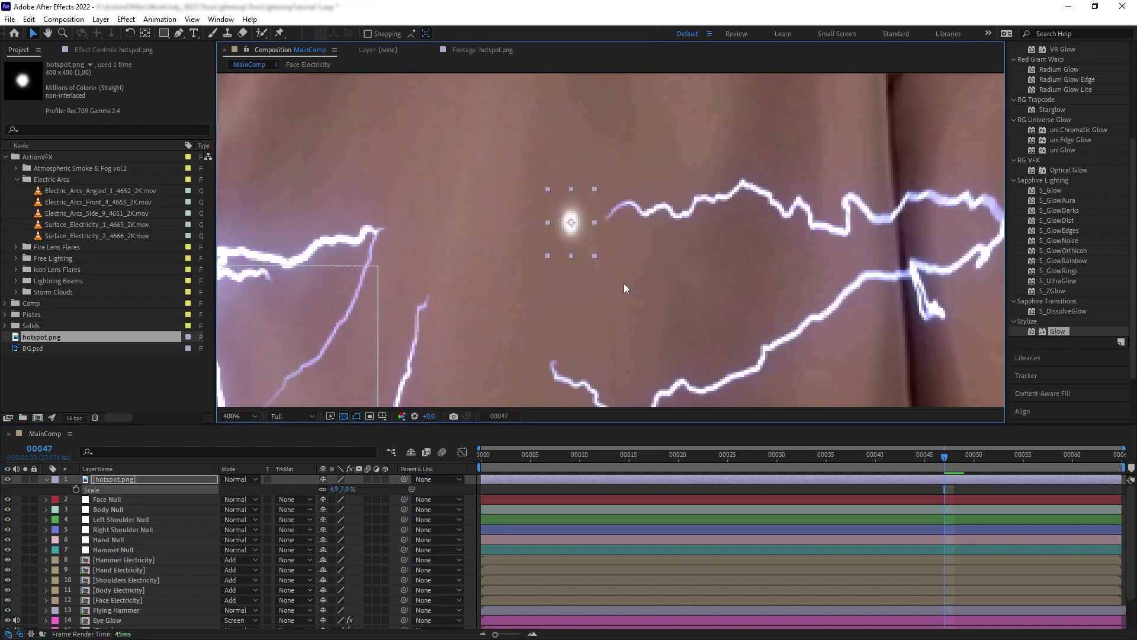
{"action": "key", "text": "Page_Down"}
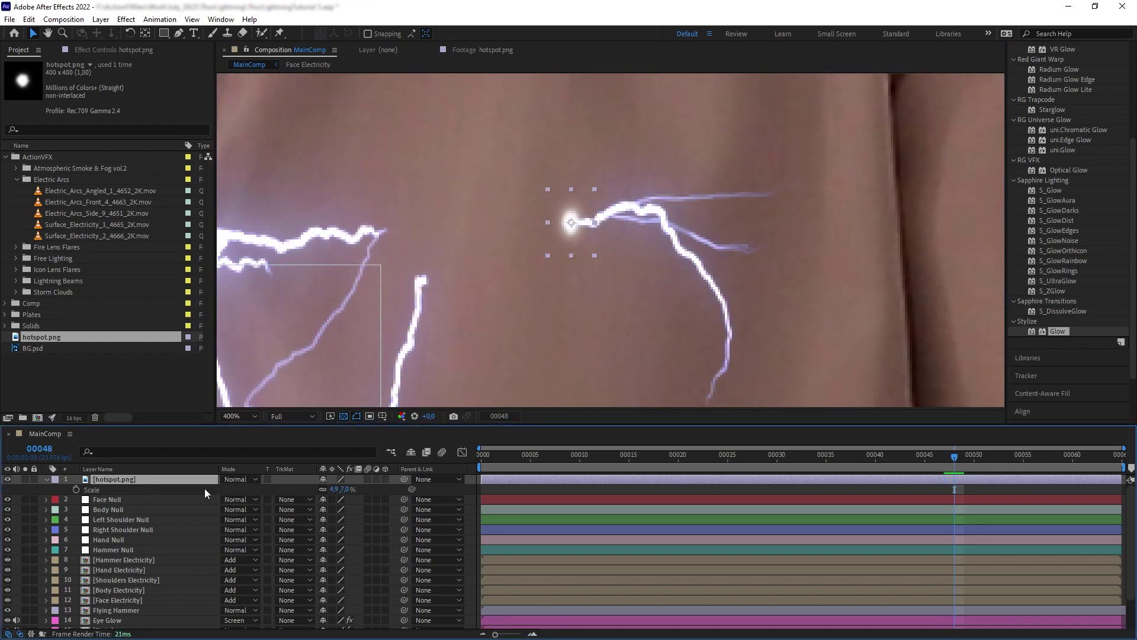
- Parent the hotspot layer to Body Null and scrub around frame 48 to check its tracking
{"action": "left_click", "coordinate": [449, 479]}
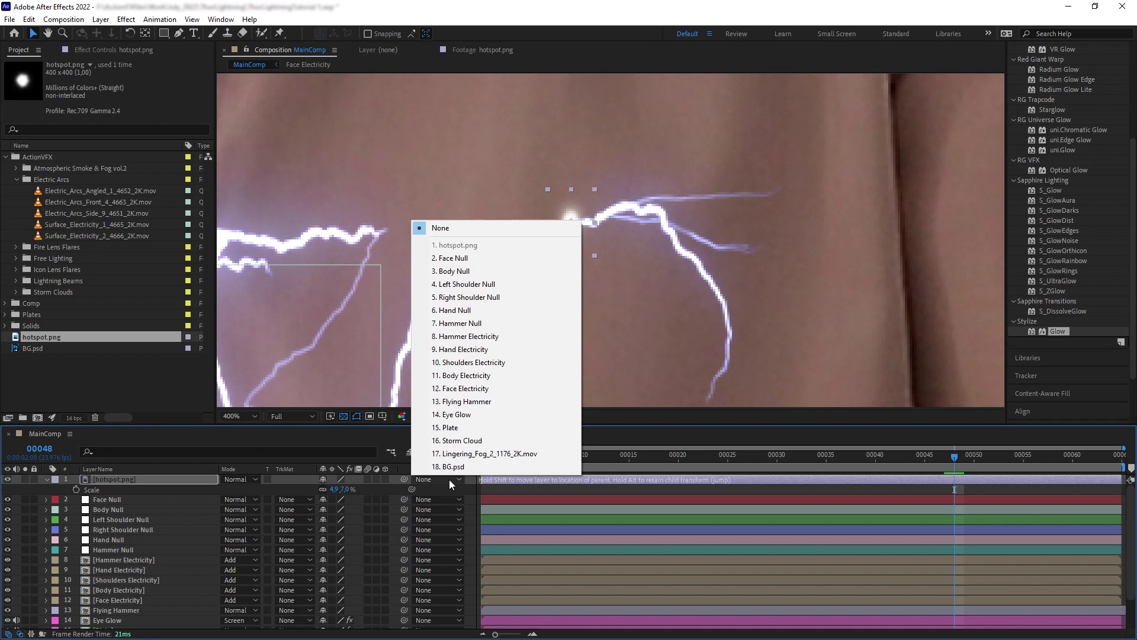
{"action": "left_click", "coordinate": [433, 270]}
{"action": "left_click", "coordinate": [948, 458]}
{"action": "mouse_move", "coordinate": [948, 460]}
{"action": "left_mouse_down"}
{"action": "mouse_move", "coordinate": [996, 449]}
{"action": "mouse_move", "coordinate": [882, 450]}
{"action": "mouse_move", "coordinate": [954, 453]}
{"action": "left_mouse_up"}
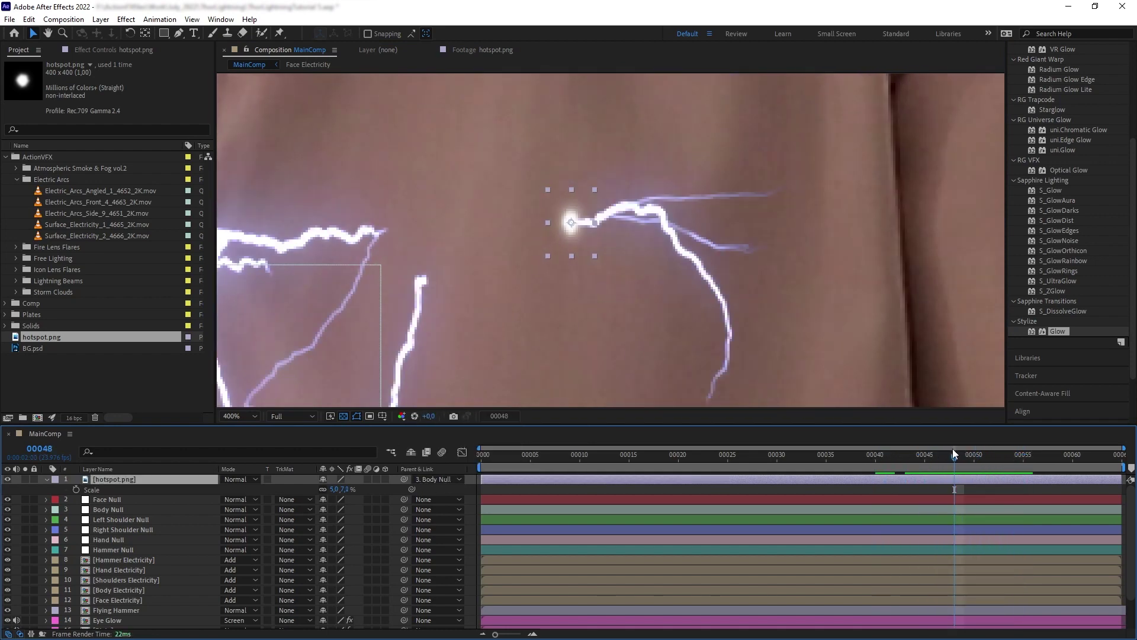
- Trim the hotspot layer to run from frame 47 to about frame 51
{"action": "key", "text": "Page_Up"}
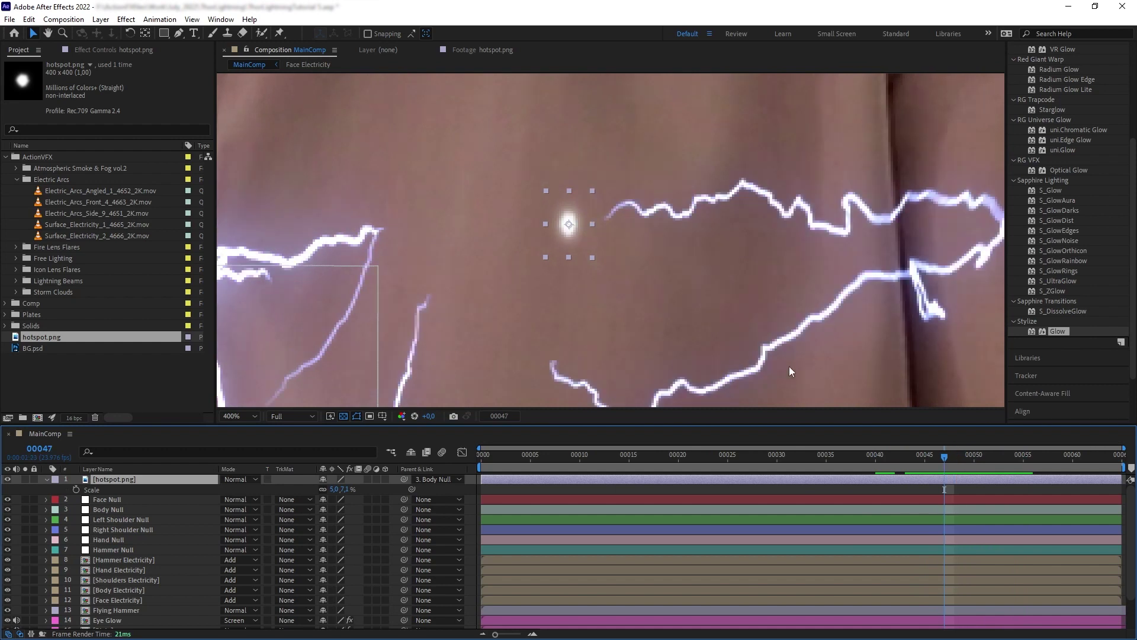
{"action": "key", "text": "alt+bracketleft"}
{"action": "key", "text": "Page_Down"}
{"action": "key", "text": "Page_Down"}
{"action": "key", "text": "Page_Down"}
{"action": "key", "text": "Page_Down"}
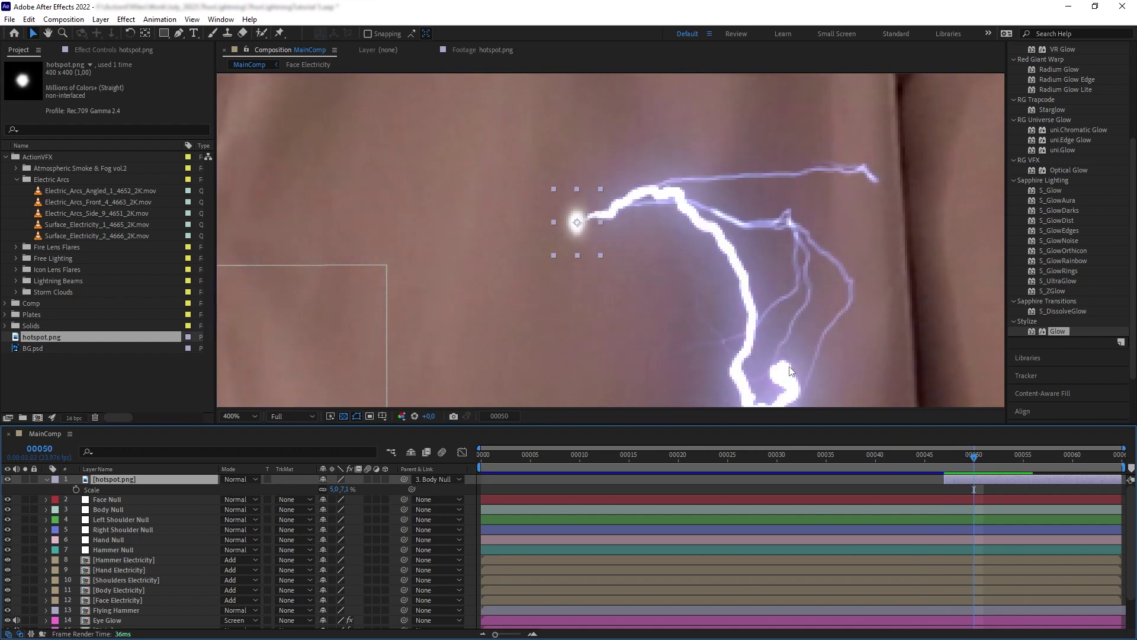
{"action": "key", "text": "alt+bracketright"}
{"action": "key", "text": "Page_Up"}
{"action": "key", "text": "Page_Up"}
{"action": "key", "text": "Page_Up"}
{"action": "key", "text": "Page_Up"}
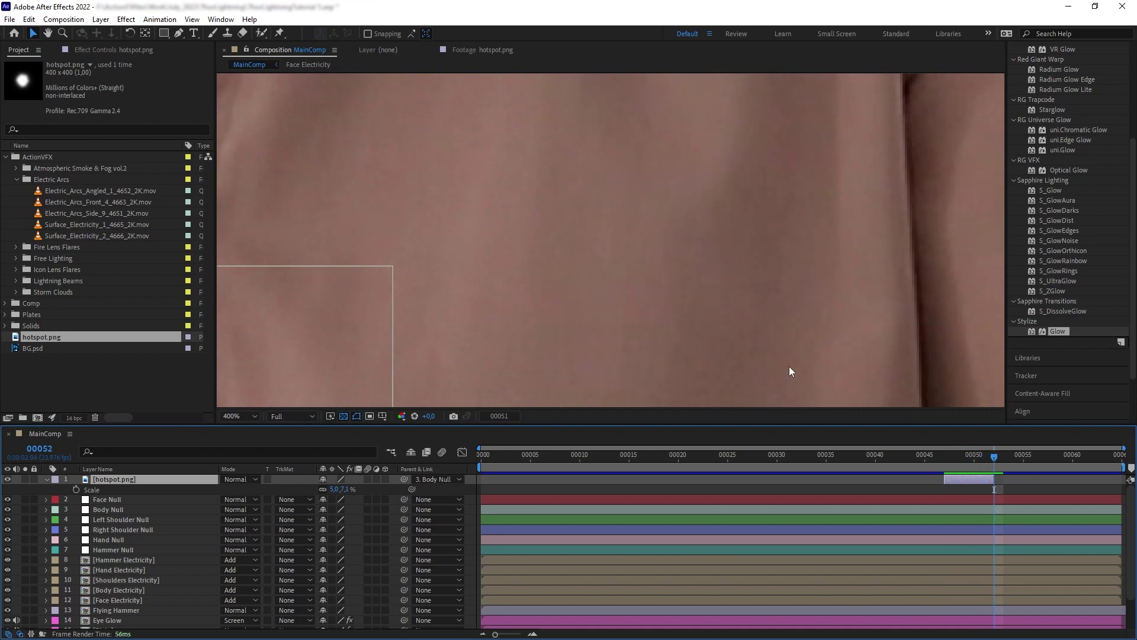
- Duplicate the hotspot, shift the copy to start at frame 41 and position it on the tip of the lower arc on the jacket
{"action": "key", "text": "Page_Up"}
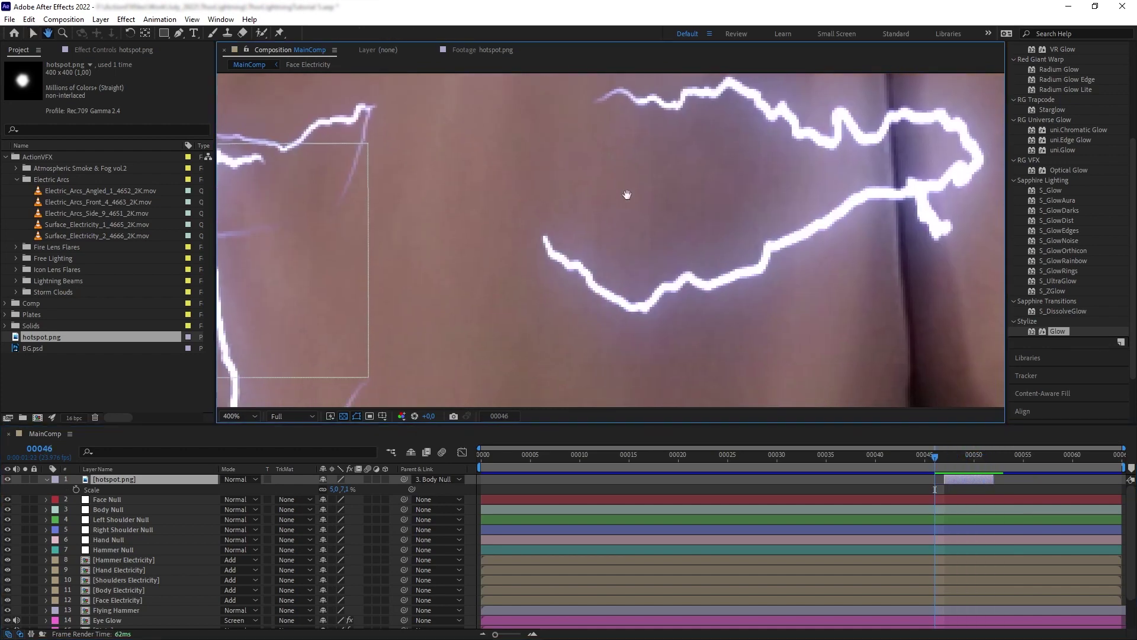
{"action": "key", "text": "ctrl+d"}
{"action": "key", "text": "bracketleft"}
{"action": "key", "text": "Page_Up"}
{"action": "key", "text": "Page_Up"}
{"action": "key", "text": "Page_Up"}
{"action": "key", "text": "Page_Up"}
{"action": "key", "text": "Page_Up"}
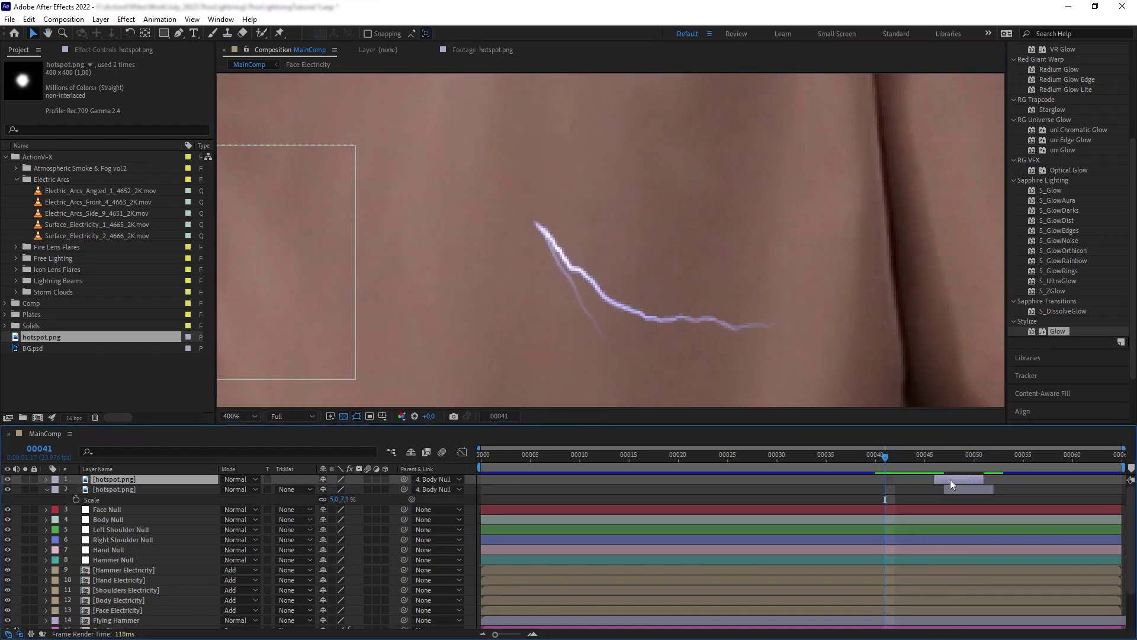
{"action": "left_click_drag", "start_coordinate": [950, 479], "coordinate": [901, 479]}
{"action": "left_click_drag", "start_coordinate": [569, 117], "coordinate": [542, 240]}
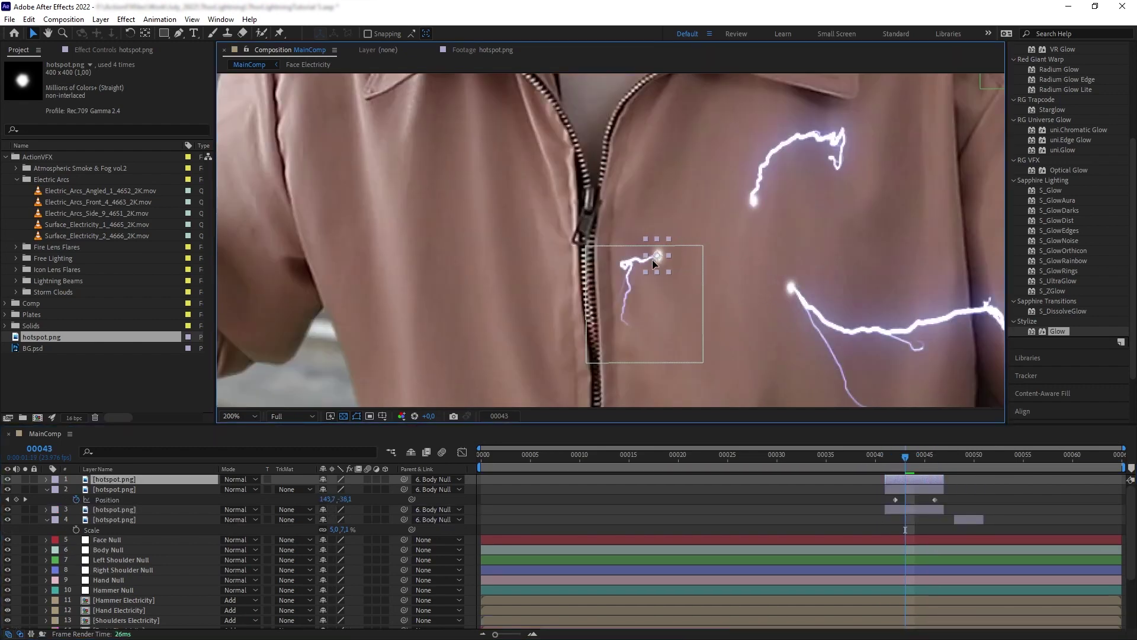
{"action": "left_click_drag", "start_coordinate": [895, 461], "coordinate": [910, 461]}
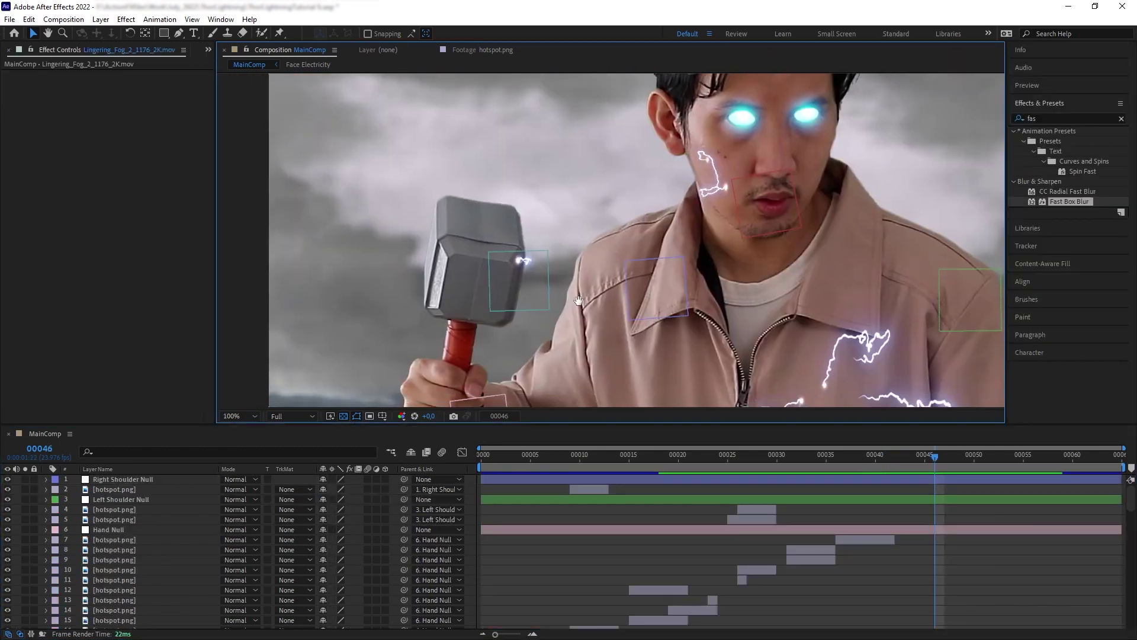
- Pre-compose all hotspot layers together with their body-part nulls as Hotspots and set the precomp's blending to Add
{"action": "left_click_drag", "start_coordinate": [934, 456], "coordinate": [780, 481]}
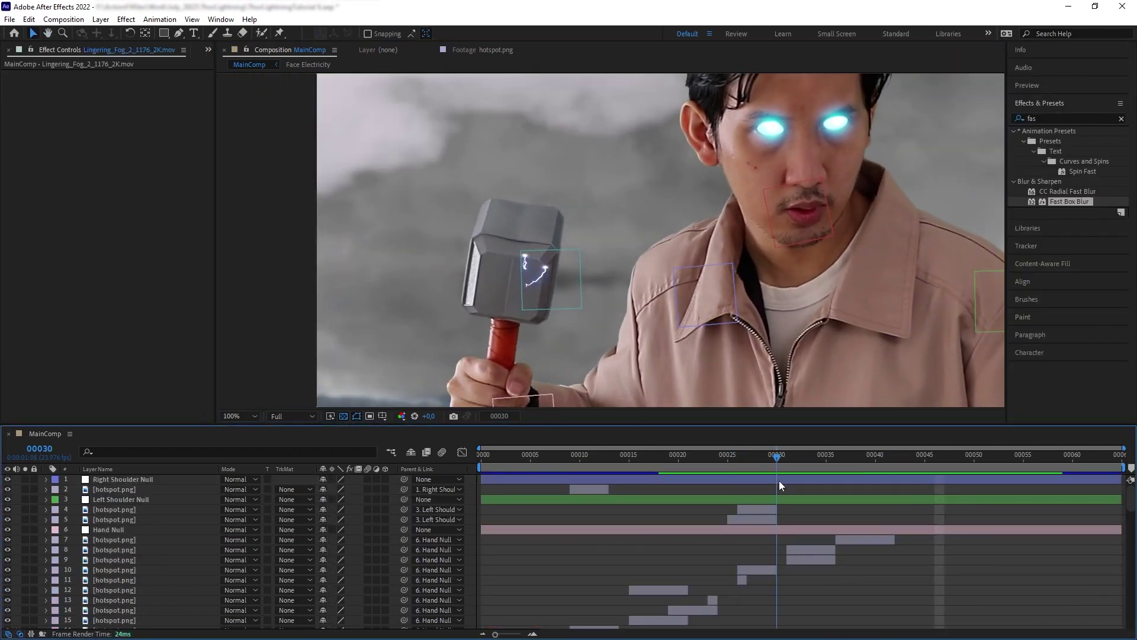
{"action": "scroll", "coordinate": [747, 359], "scroll_direction": "down", "scroll_amount": 1}
{"action": "left_click_drag", "start_coordinate": [747, 359], "coordinate": [689, 386]}
{"action": "left_click", "coordinate": [130, 480]}
{"action": "scroll", "coordinate": [134, 495], "scroll_direction": "down", "scroll_amount": 15}
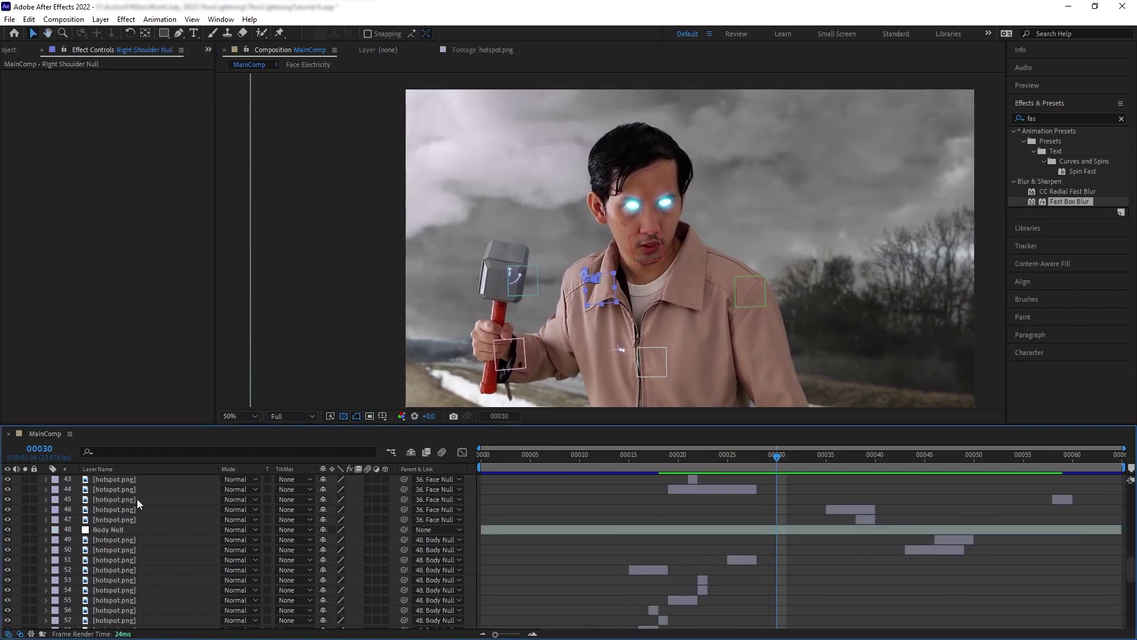
{"action": "left_click", "coordinate": [130, 514], "text": "shift"}
{"action": "scroll", "coordinate": [154, 527], "scroll_direction": "up", "scroll_amount": 15}
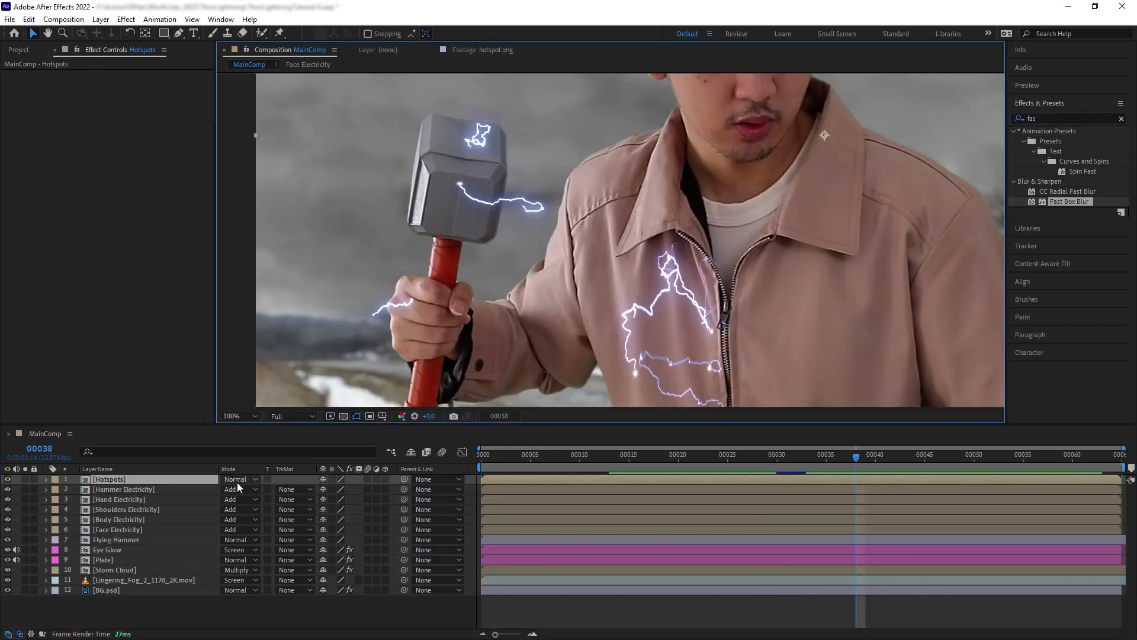
{"action": "left_click", "coordinate": [237, 480]}
{"action": "left_click", "coordinate": [260, 246]}
- Apply Fast Box Blur to the Hotspots layer with a blur radius of 2 and Repeat Edge Pixels enabled
{"action": "left_click_drag", "start_coordinate": [1069, 201], "coordinate": [116, 479]}
{"action": "left_click", "coordinate": [119, 87]}
{"action": "type", "text": "2"}
{"action": "left_click", "coordinate": [121, 147]}
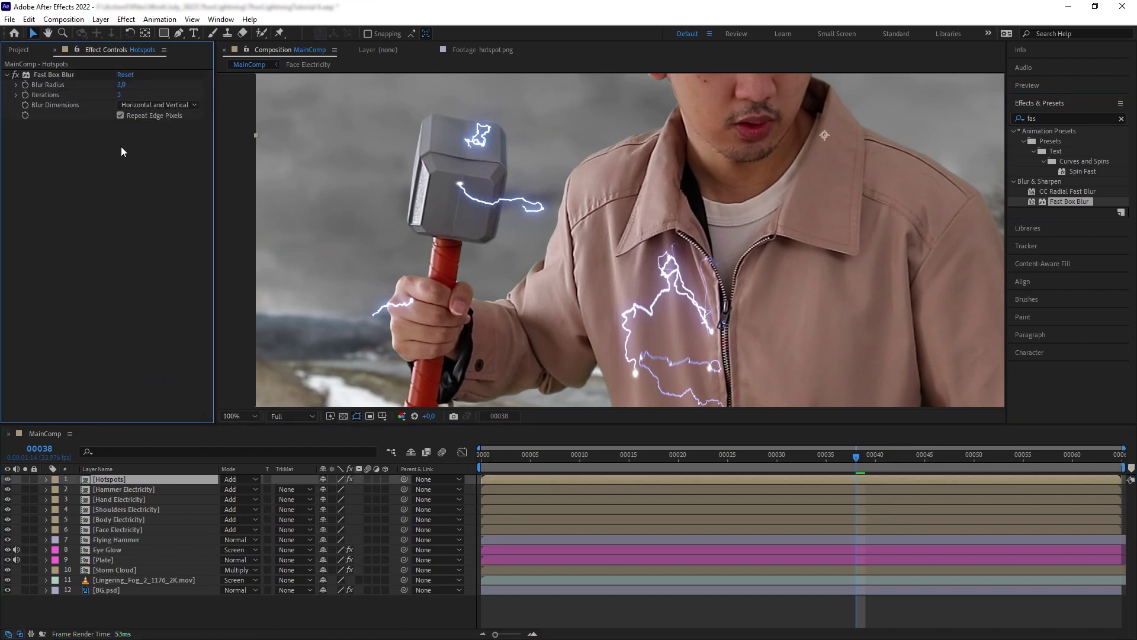
- Add Lightning_Beam_Off-Center_1_4695_2K.mov at frame 4 as the topmost layer with Add blending
{"action": "scroll", "coordinate": [519, 339], "scroll_direction": "down", "scroll_amount": 1}
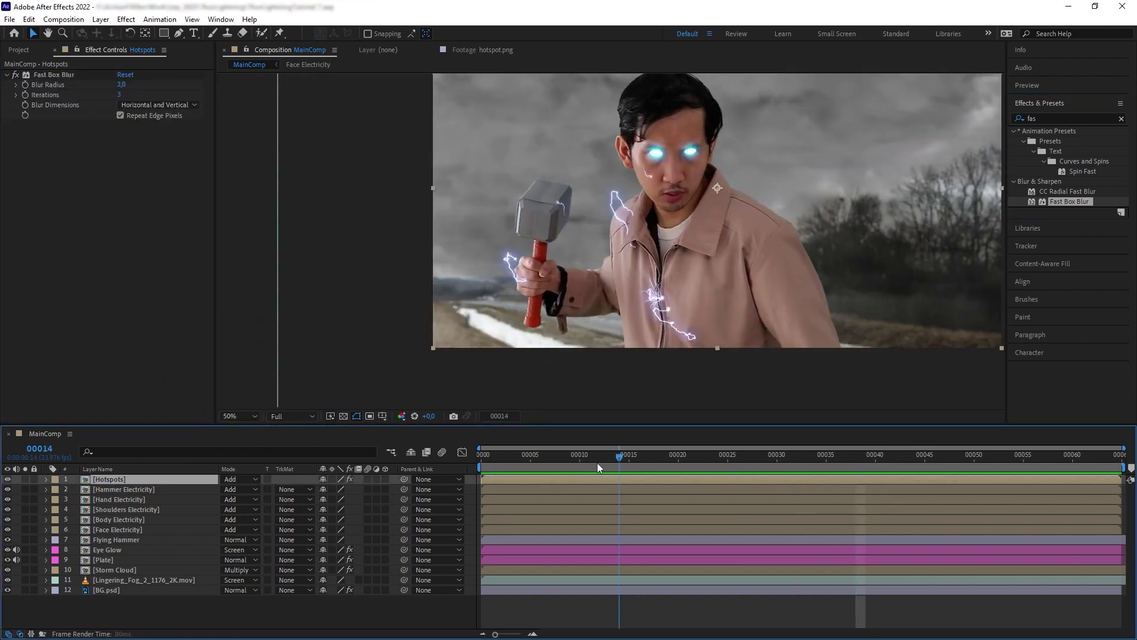
{"action": "left_click_drag", "start_coordinate": [597, 463], "coordinate": [519, 468]}
{"action": "left_click", "coordinate": [19, 50]}
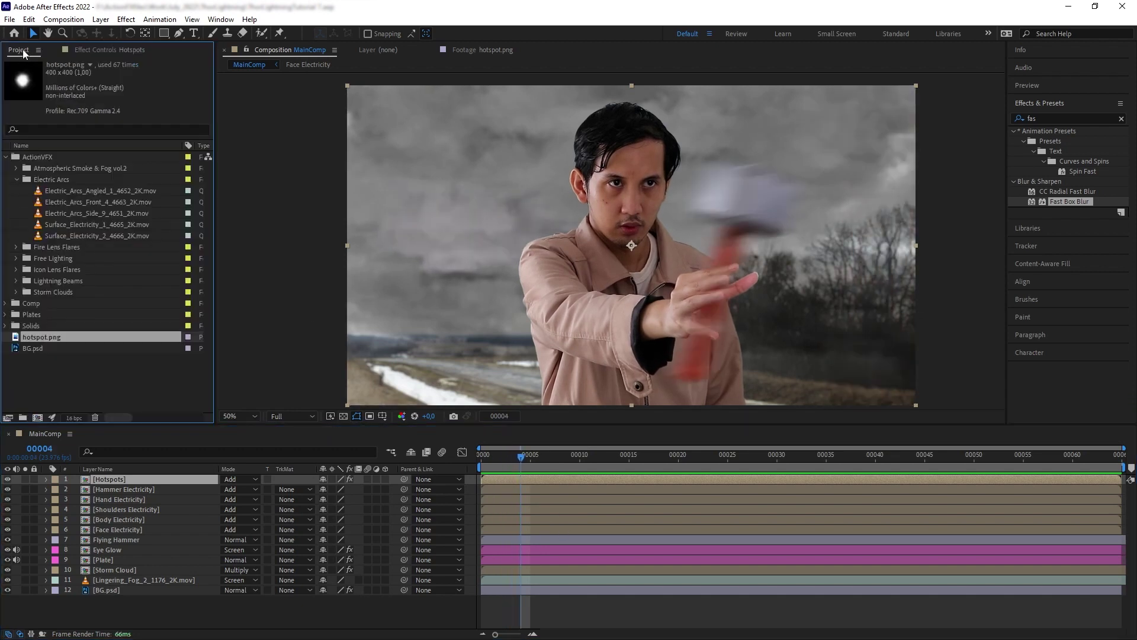
{"action": "left_click", "coordinate": [16, 281]}
{"action": "left_click_drag", "start_coordinate": [107, 291], "coordinate": [864, 229]}
{"action": "left_click", "coordinate": [235, 479]}
{"action": "left_click", "coordinate": [284, 245]}
- Scale up the lightning beam and move it to about 2186, 422 so its tip meets the hammer head at frame 4
{"action": "key", "text": "s"}
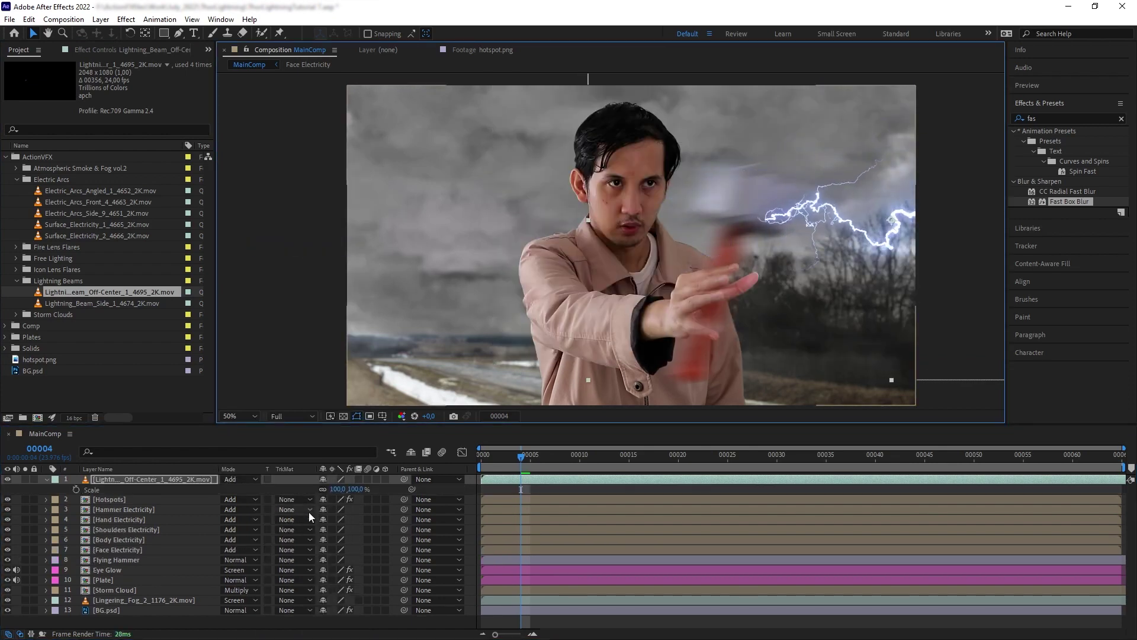
{"action": "left_click_drag", "start_coordinate": [340, 489], "coordinate": [395, 481]}
{"action": "left_click_drag", "start_coordinate": [688, 277], "coordinate": [791, 283]}
- Keyframe the lightning beam's position frame by frame from frame 4, moving it left so its tip follows the hammer head
{"action": "key", "text": "p"}
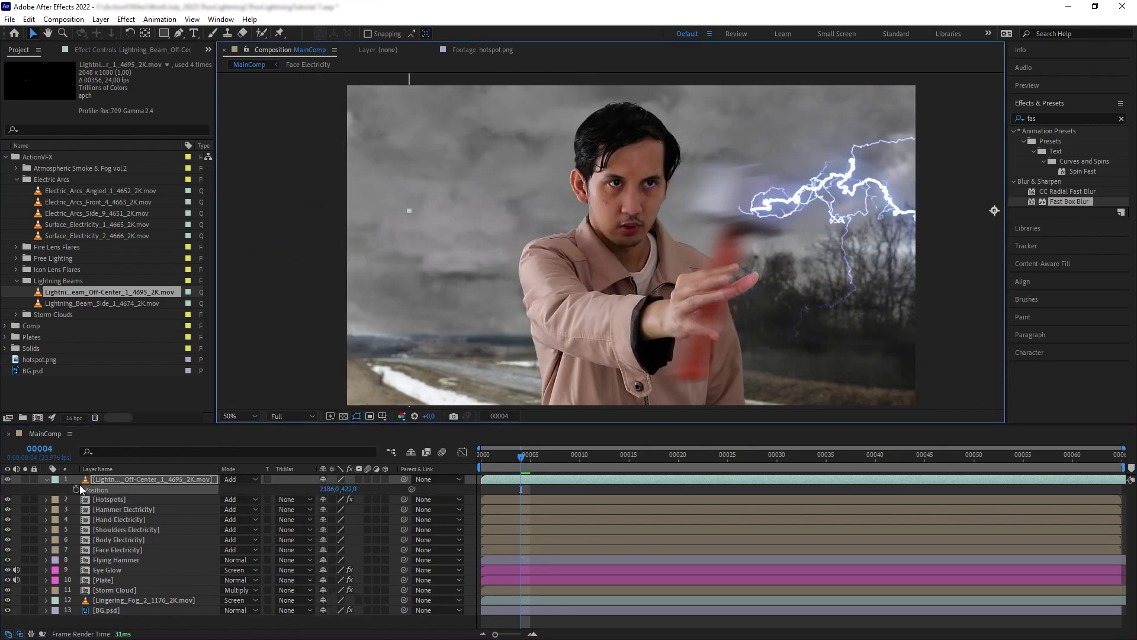
{"action": "left_click", "coordinate": [75, 490]}
{"action": "left_click_drag", "start_coordinate": [522, 461], "coordinate": [538, 461]}
{"action": "left_click", "coordinate": [545, 457]}
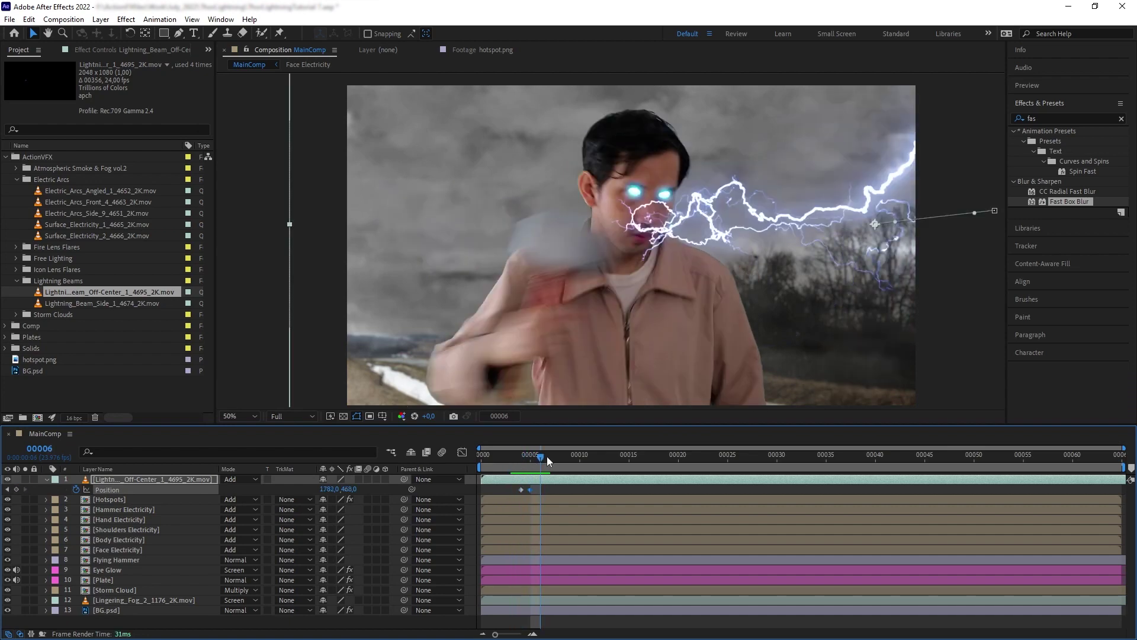
{"action": "left_click_drag", "start_coordinate": [725, 209], "coordinate": [633, 228]}
{"action": "key", "text": "Page_Down"}
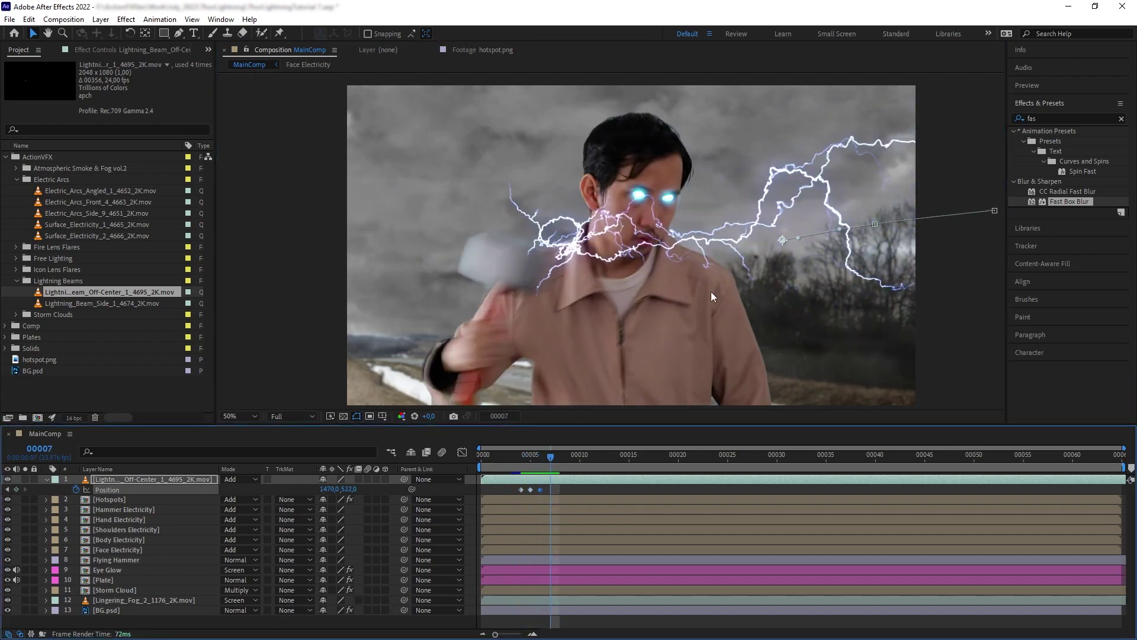
{"action": "left_click_drag", "start_coordinate": [692, 265], "coordinate": [641, 282]}
{"action": "mouse_move", "coordinate": [550, 460]}
{"action": "left_mouse_down"}
{"action": "mouse_move", "coordinate": [560, 463]}
{"action": "mouse_move", "coordinate": [521, 456]}
{"action": "mouse_move", "coordinate": [560, 460]}
{"action": "mouse_move", "coordinate": [556, 479]}
{"action": "left_mouse_up"}
- Duplicate the lightning beam for frames 8 and 9, rotating and repositioning the copy to strike the hammer from the opposite direction
{"action": "key", "text": "ctrl+d"}
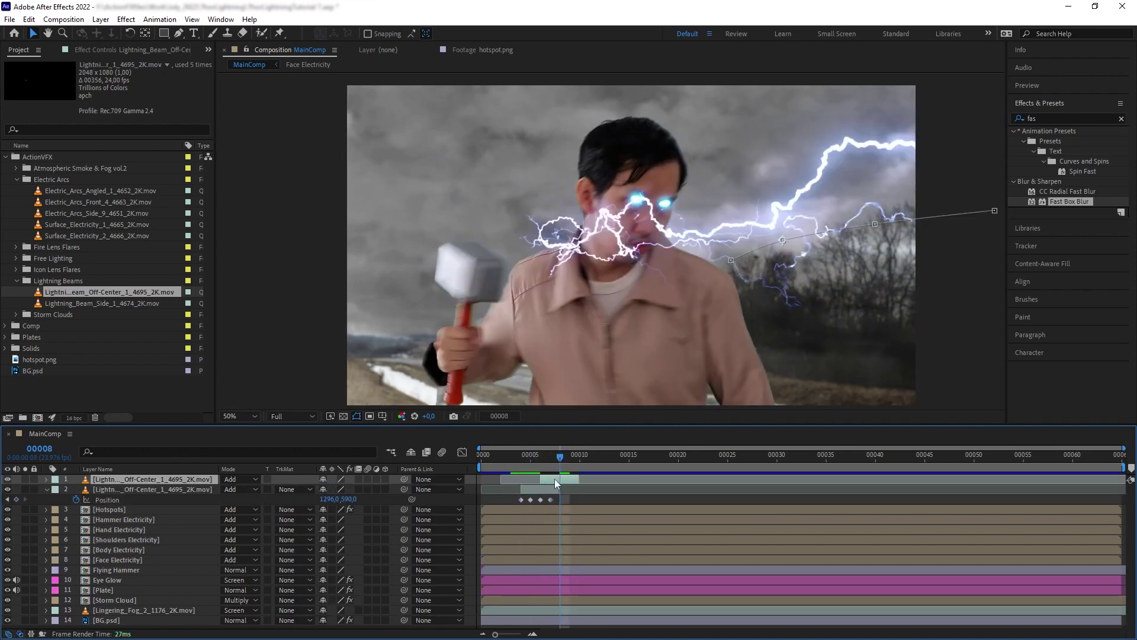
{"action": "key", "text": "p"}
{"action": "left_click_drag", "start_coordinate": [508, 257], "coordinate": [459, 268]}
{"action": "key", "text": "r"}
{"action": "left_click_drag", "start_coordinate": [340, 489], "coordinate": [252, 489]}
{"action": "left_click_drag", "start_coordinate": [719, 320], "coordinate": [310, 191]}
{"action": "left_click_drag", "start_coordinate": [568, 480], "coordinate": [587, 479]}
{"action": "mouse_move", "coordinate": [569, 457]}
{"action": "left_mouse_down"}
{"action": "mouse_move", "coordinate": [539, 458]}
{"action": "mouse_move", "coordinate": [588, 458]}
{"action": "mouse_move", "coordinate": [564, 464]}
{"action": "mouse_move", "coordinate": [578, 469]}
{"action": "left_mouse_up"}
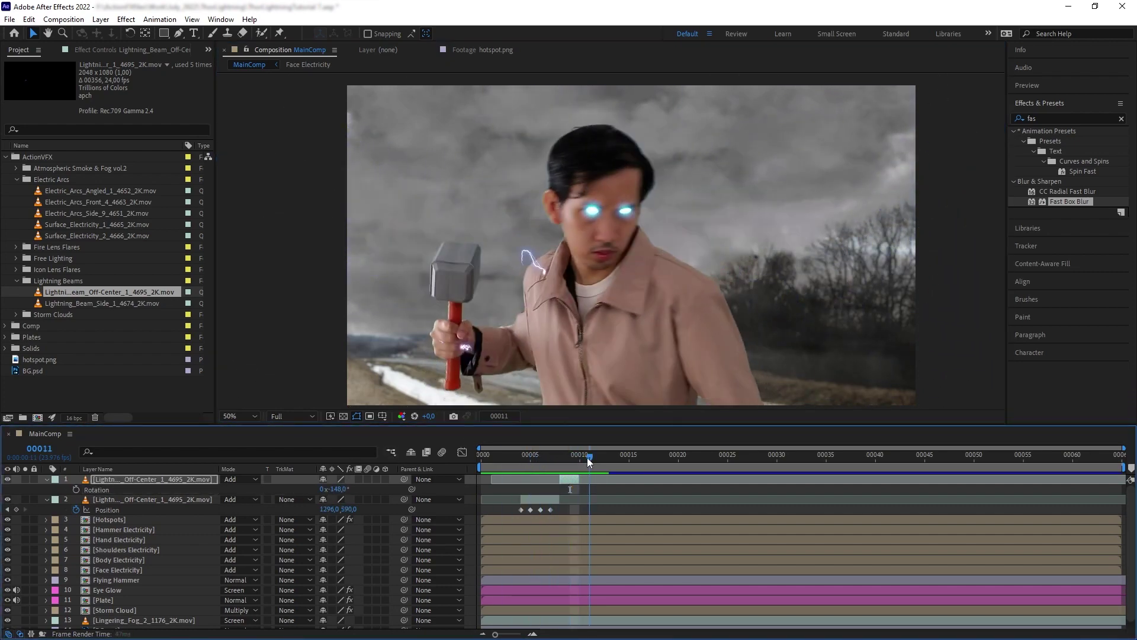
{"action": "left_click", "coordinate": [528, 464]}
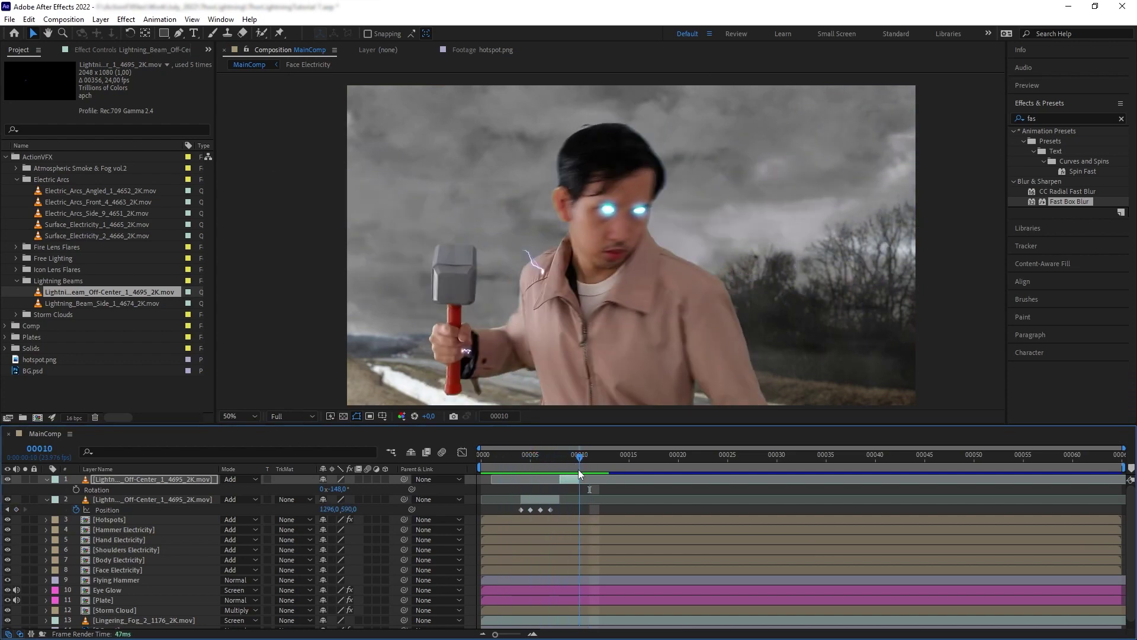
- Add Lightning_Beam_Side_1_4674_2K.mov below Plate with Add blending, rotate it to -124° and place its tip at the hammer head
{"action": "left_click_drag", "start_coordinate": [105, 303], "coordinate": [142, 588]}
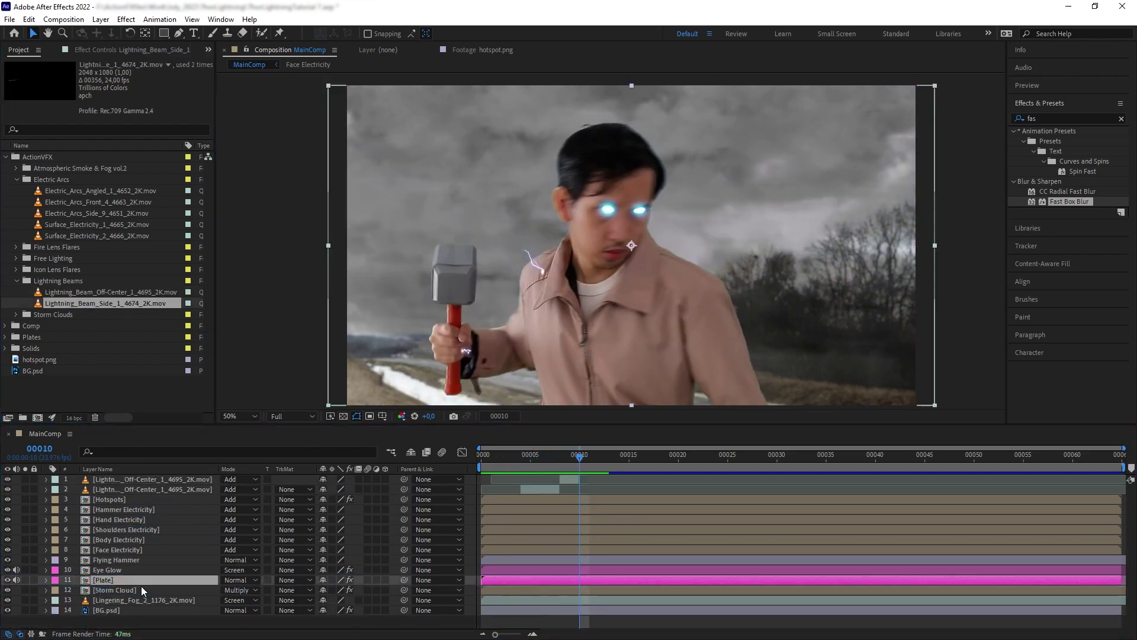
{"action": "left_click", "coordinate": [240, 590]}
{"action": "left_click", "coordinate": [278, 188]}
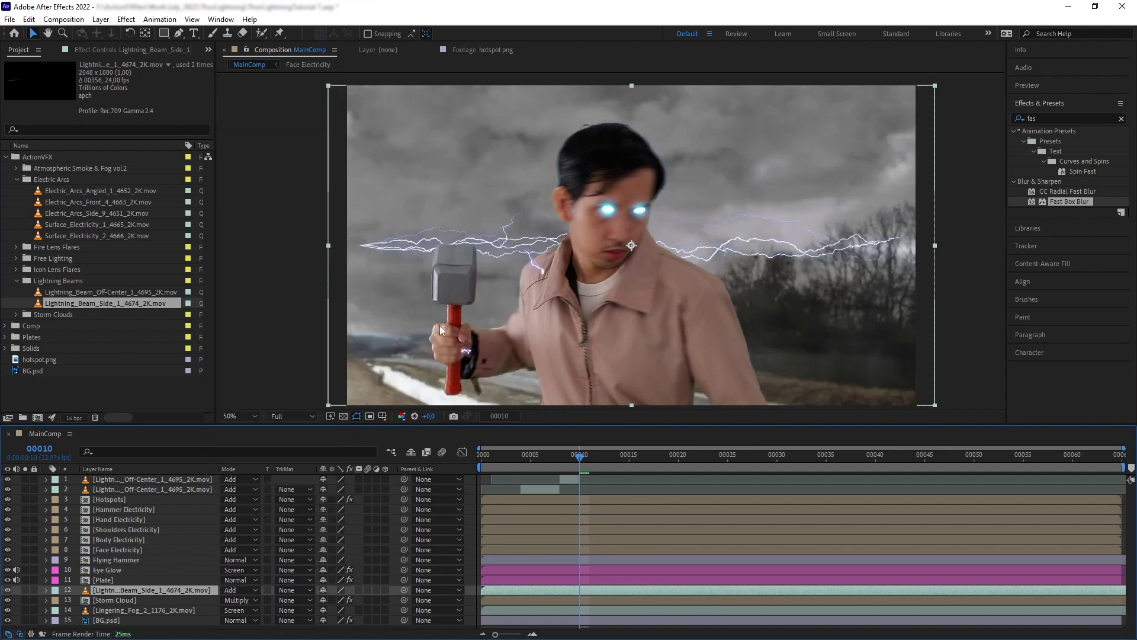
{"action": "key", "text": "r"}
{"action": "left_click_drag", "start_coordinate": [337, 600], "coordinate": [252, 601]}
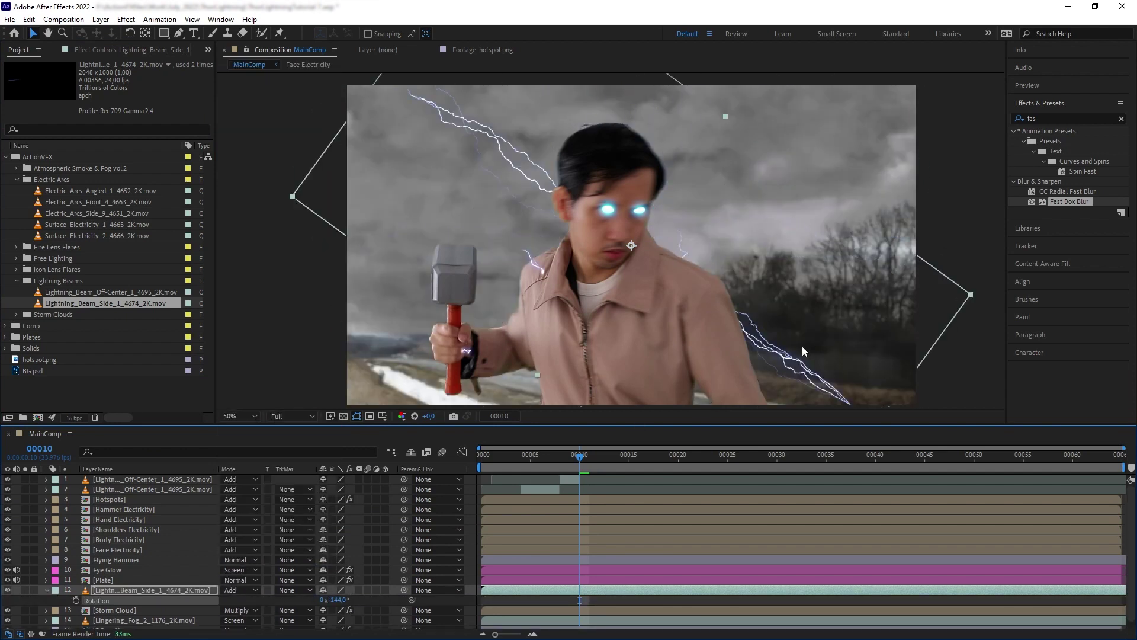
{"action": "left_click_drag", "start_coordinate": [802, 346], "coordinate": [465, 273]}
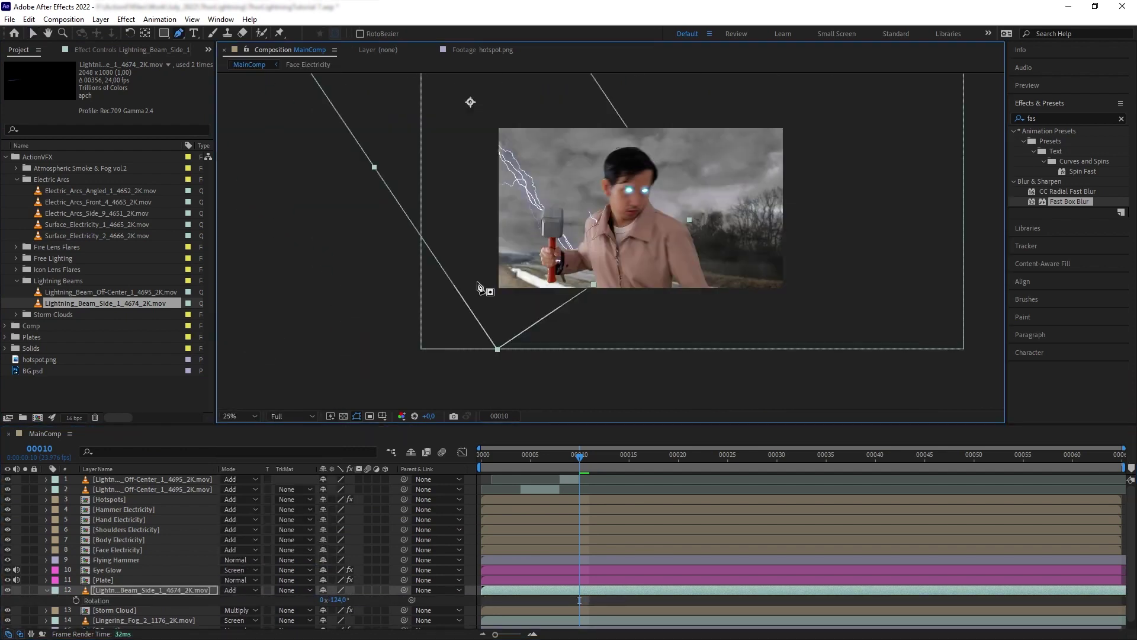
- Draw a closed mask on the side lightning beam along the hammer and across the body, and set it to Subtract
{"action": "left_click_drag", "start_coordinate": [418, 329], "coordinate": [430, 318]}
{"action": "left_click", "coordinate": [549, 287]}
{"action": "left_click", "coordinate": [550, 220]}
{"action": "left_click", "coordinate": [574, 171]}
{"action": "left_click", "coordinate": [654, 106]}
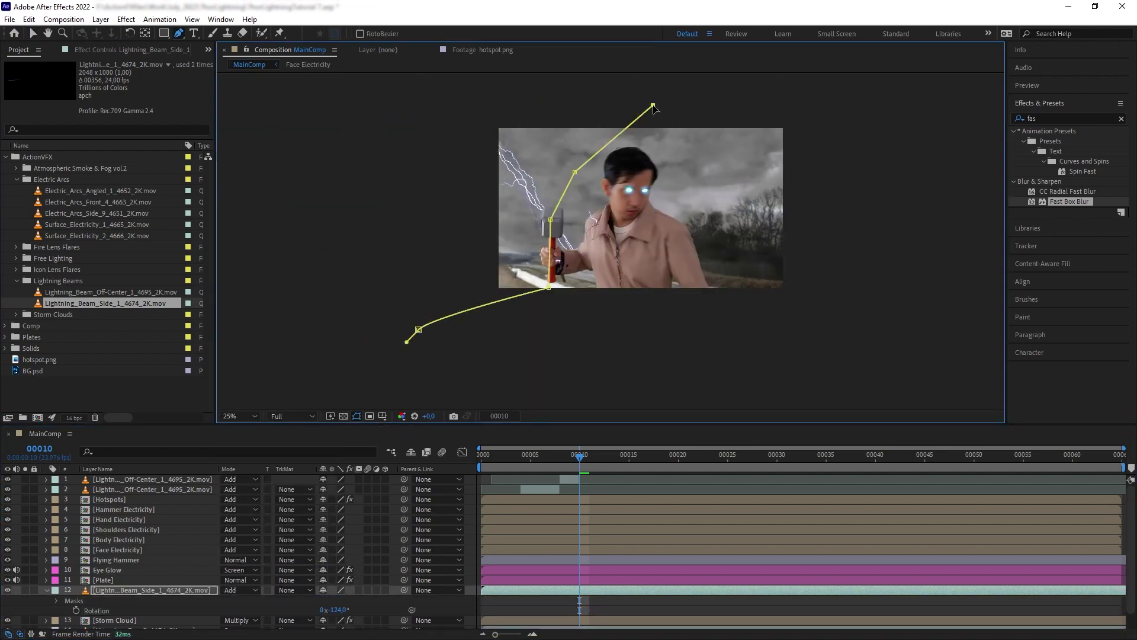
{"action": "left_click", "coordinate": [669, 360]}
{"action": "left_click", "coordinate": [418, 329]}
{"action": "key", "text": "m"}
{"action": "left_click", "coordinate": [335, 600]}
{"action": "left_click", "coordinate": [356, 536]}
{"action": "scroll", "coordinate": [414, 296], "scroll_direction": "up", "scroll_amount": 2}
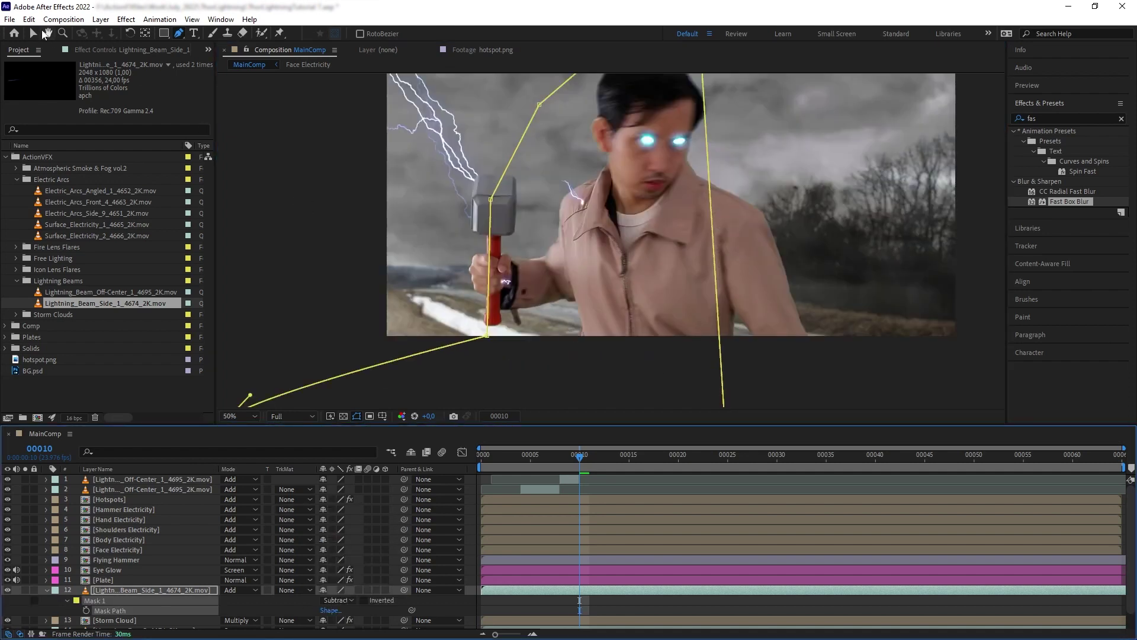
- Trim the side lightning beam layer to start at frame 9 and end near frame 60
{"action": "left_click", "coordinate": [33, 33]}
{"action": "left_click_drag", "start_coordinate": [579, 456], "coordinate": [974, 455]}
{"action": "key", "text": "alt+["}
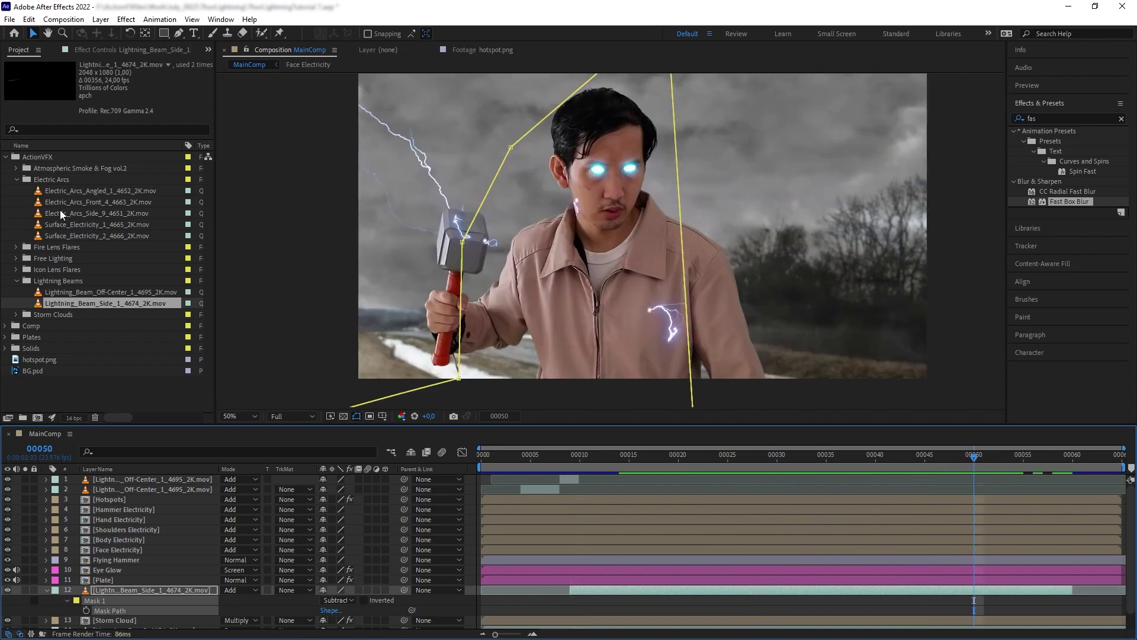
- Add Electric_Arcs_Side_9_4651_2K.mov directly below the Plate layer and set its blending to Add
{"action": "left_click_drag", "start_coordinate": [60, 212], "coordinate": [538, 196]}
{"action": "left_click_drag", "start_coordinate": [178, 479], "coordinate": [193, 595]}
{"action": "left_click", "coordinate": [240, 590]}
{"action": "left_click", "coordinate": [261, 196]}
- Rotate the side electric arc counterclockwise, scale it to 33% and place it behind the man's shoulder
{"action": "key", "text": "r"}
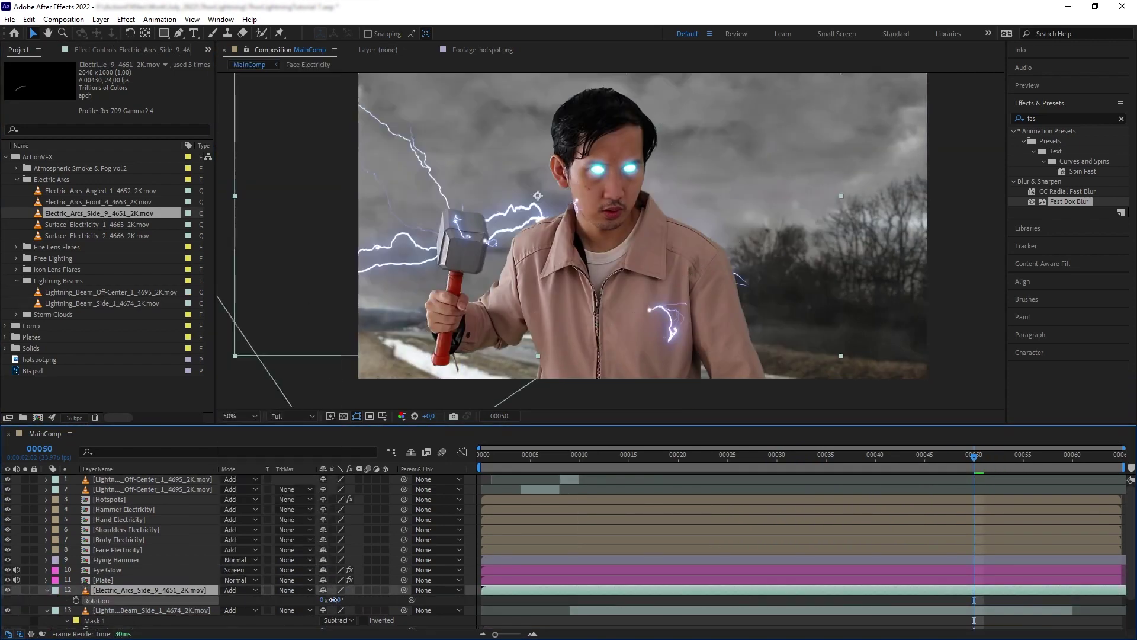
{"action": "left_click_drag", "start_coordinate": [333, 599], "coordinate": [299, 599]}
{"action": "key", "text": "s"}
{"action": "left_click_drag", "start_coordinate": [336, 600], "coordinate": [295, 599]}
{"action": "left_click_drag", "start_coordinate": [505, 229], "coordinate": [515, 228]}
- Shift the electric arc layer earlier to cover the composition's start, refine its placement behind the shoulder, and preview the animation
{"action": "left_click_drag", "start_coordinate": [828, 458], "coordinate": [718, 504]}
{"action": "key", "text": "alt+["}
{"action": "left_click_drag", "start_coordinate": [548, 207], "coordinate": [539, 211]}
{"action": "left_click_drag", "start_coordinate": [635, 589], "coordinate": [465, 596]}
{"action": "mouse_move", "coordinate": [719, 457]}
{"action": "left_mouse_down"}
{"action": "mouse_move", "coordinate": [535, 455]}
{"action": "mouse_move", "coordinate": [733, 455]}
{"action": "left_mouse_up"}
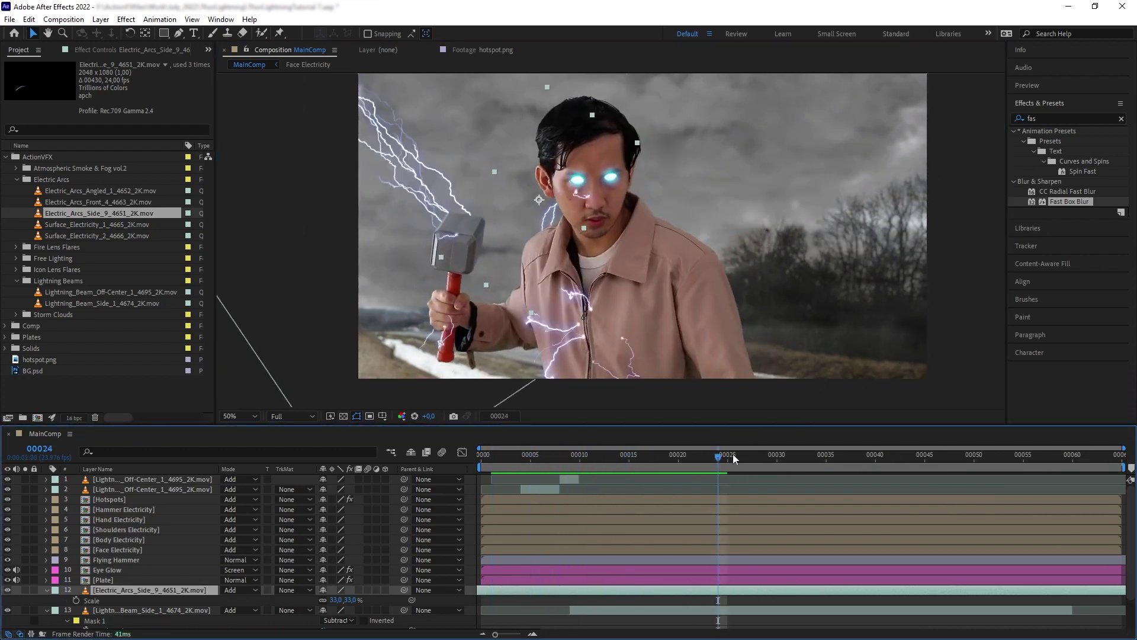
{"action": "key", "text": "space"}
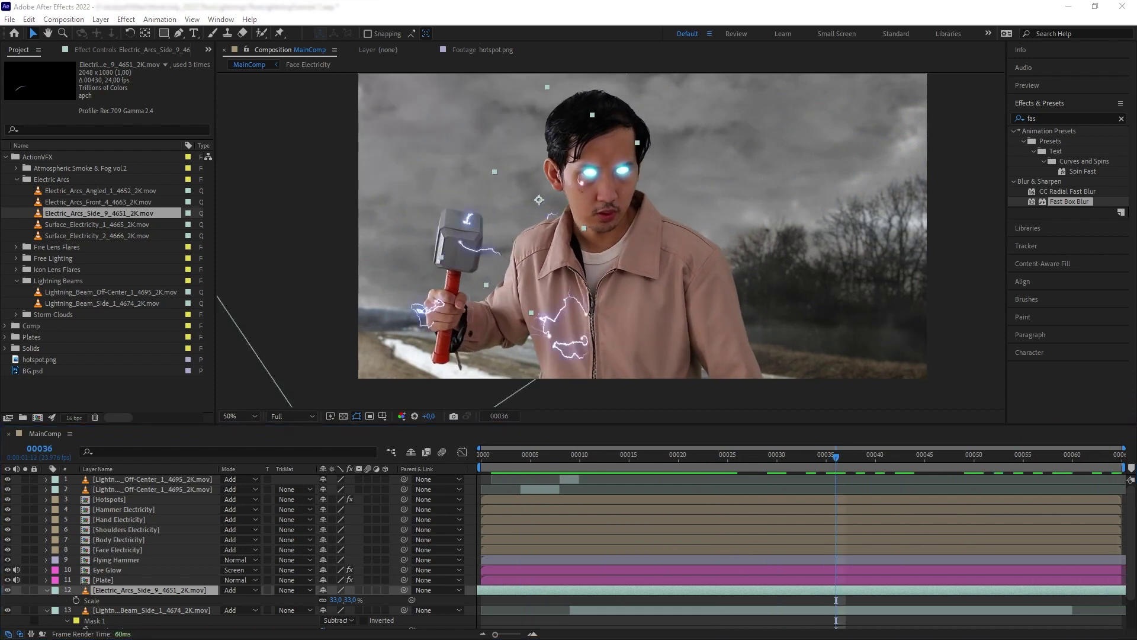
{"action": "left_click", "coordinate": [46, 590]}
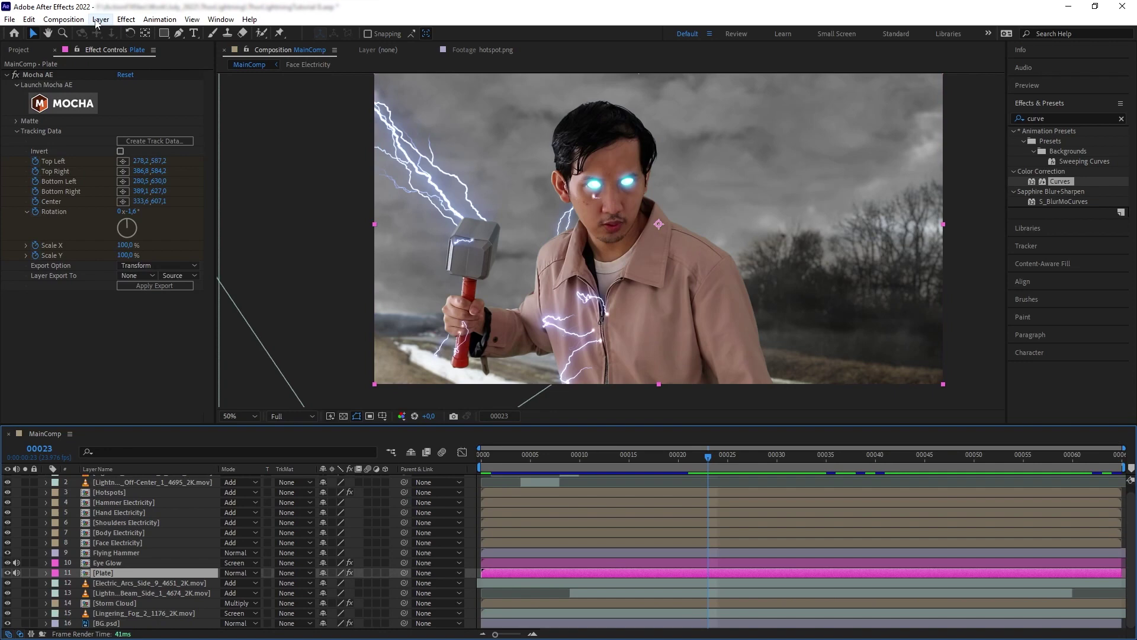
- Create an adjustment layer named Light Interaction directly above the Plate layer
{"action": "left_click", "coordinate": [95, 19]}
{"action": "mouse_move", "coordinate": [118, 33]}
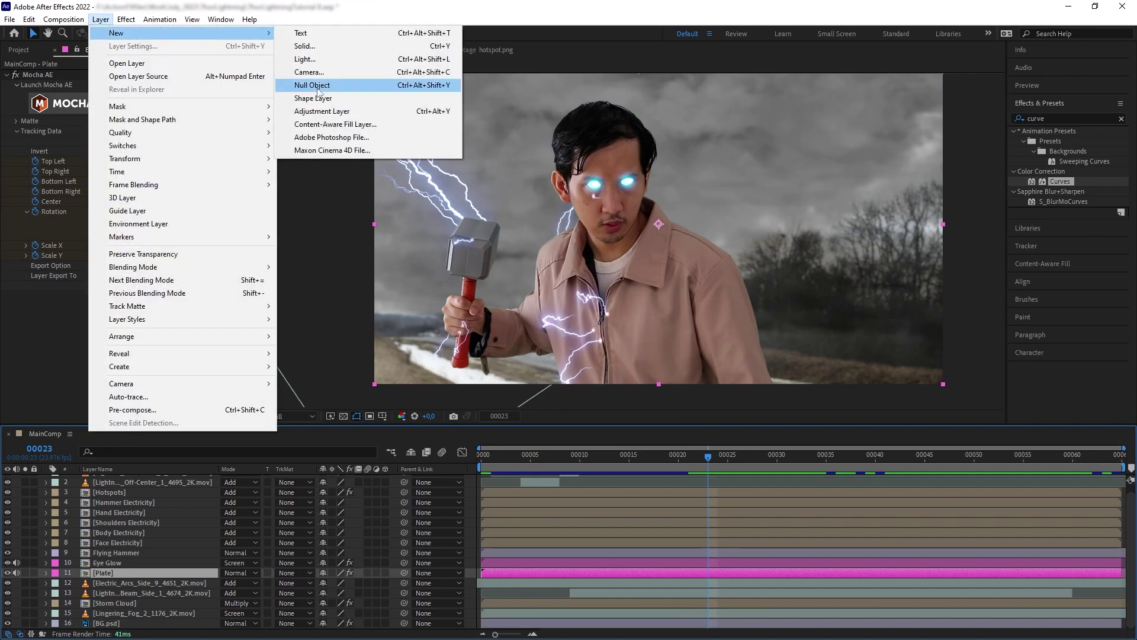
{"action": "left_click", "coordinate": [356, 109]}
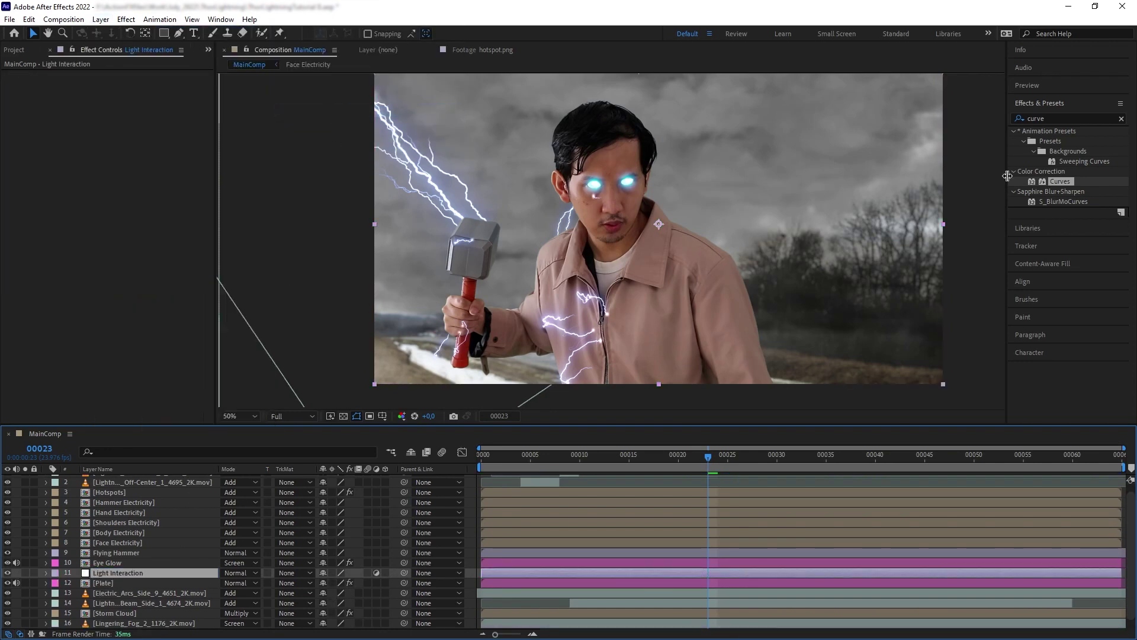
- Apply Curves to Light Interaction, raising the RGB and blue curves to create a brighter, bluish light
{"action": "left_click_drag", "start_coordinate": [1058, 181], "coordinate": [111, 573]}
{"action": "left_click", "coordinate": [144, 84]}
{"action": "mouse_move", "coordinate": [99, 196]}
{"action": "left_mouse_down"}
{"action": "mouse_move", "coordinate": [81, 192]}
{"action": "mouse_move", "coordinate": [99, 201]}
{"action": "left_mouse_up"}
{"action": "left_click", "coordinate": [145, 110]}
{"action": "left_click", "coordinate": [144, 85]}
{"action": "left_click", "coordinate": [145, 123]}
{"action": "left_click", "coordinate": [144, 85]}
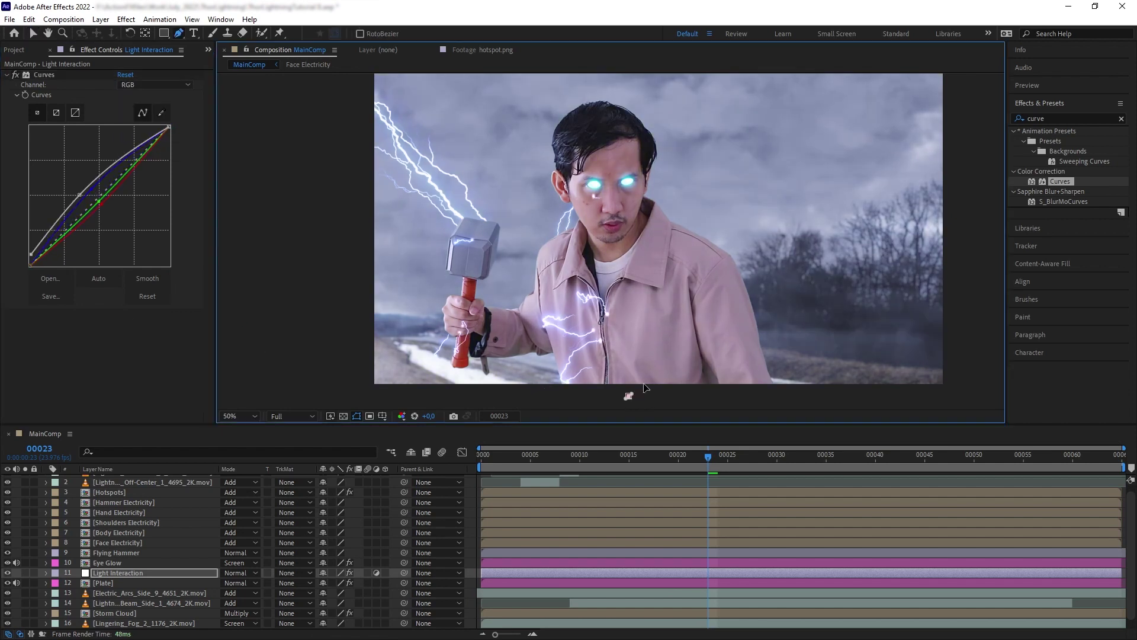
- Draw a closed mask on Light Interaction around the hammer, the arm and the near half of the face and torso
{"action": "left_click", "coordinate": [614, 180]}
{"action": "left_click", "coordinate": [584, 126]}
{"action": "left_click", "coordinate": [504, 105]}
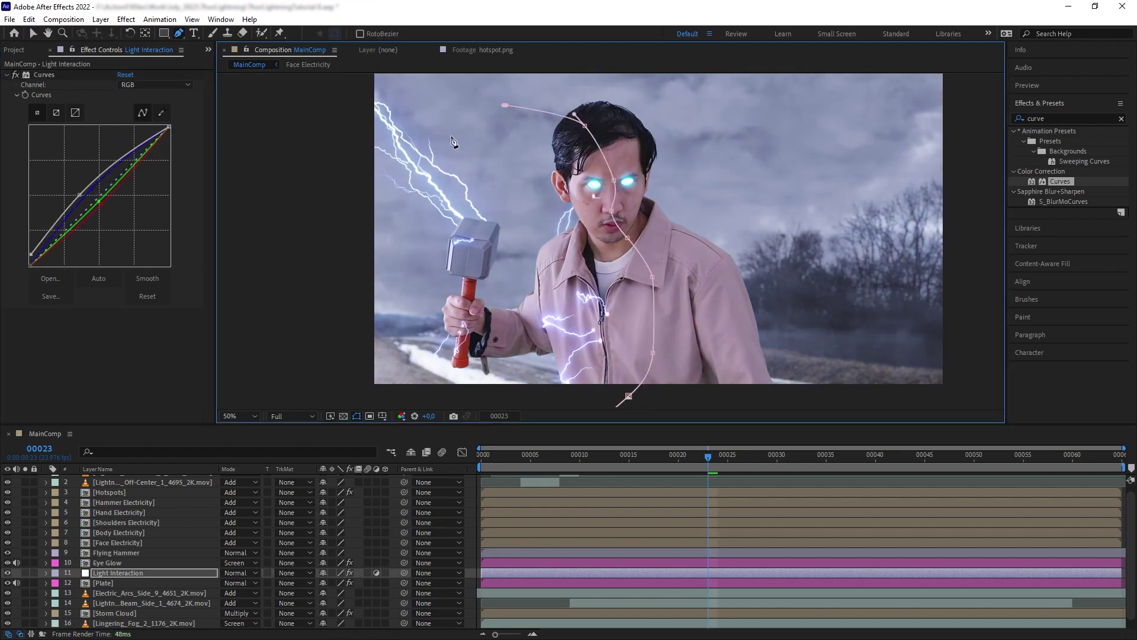
{"action": "left_click", "coordinate": [403, 227]}
{"action": "left_click", "coordinate": [385, 395]}
{"action": "left_click", "coordinate": [629, 396]}
- Feather the Light Interaction mask by 200 pixels
{"action": "key", "text": "f"}
{"action": "scroll", "coordinate": [347, 596], "scroll_direction": "down", "scroll_amount": 1}
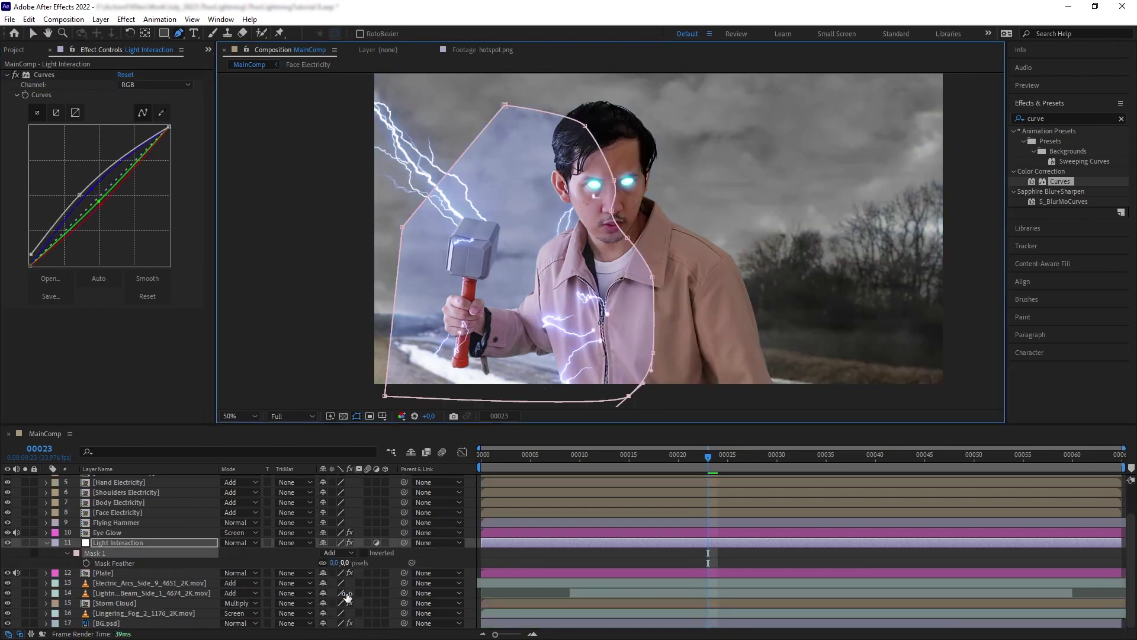
{"action": "left_click", "coordinate": [347, 563]}
{"action": "type", "text": "100"}
{"action": "left_click", "coordinate": [412, 555]}
{"action": "left_click", "coordinate": [89, 543]}
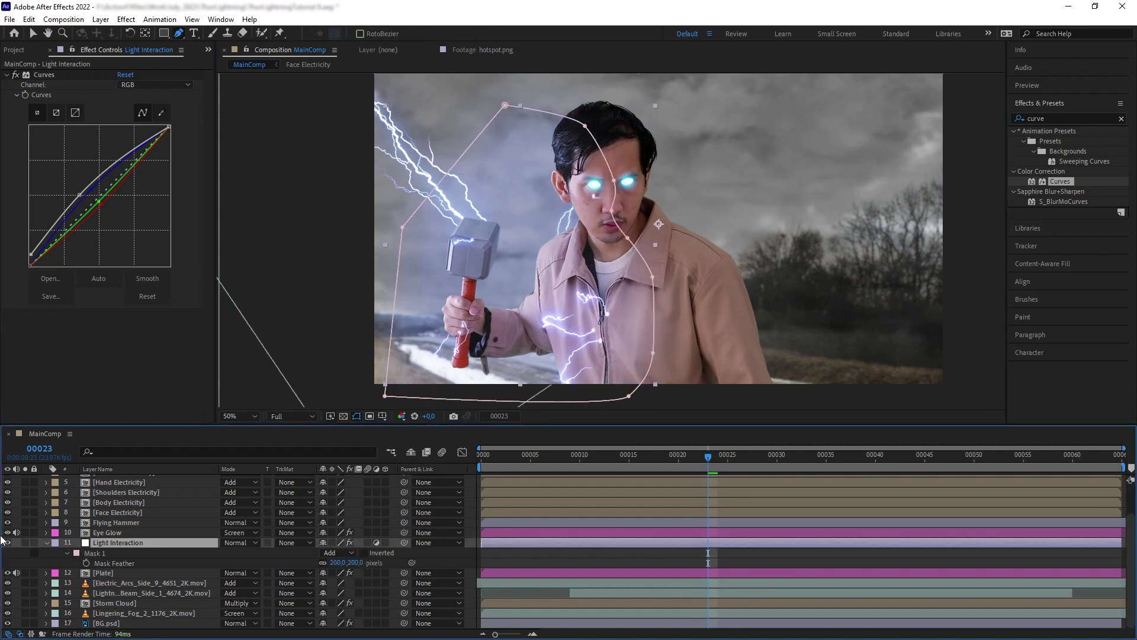
{"action": "key", "text": "u"}
- Duplicate Plate, place the copy directly above Light Interaction, and use it as the adjustment layer's alpha matte
{"action": "left_click", "coordinate": [115, 572]}
{"action": "key", "text": "ctrl+d"}
{"action": "left_click_drag", "start_coordinate": [122, 574], "coordinate": [123, 559]}
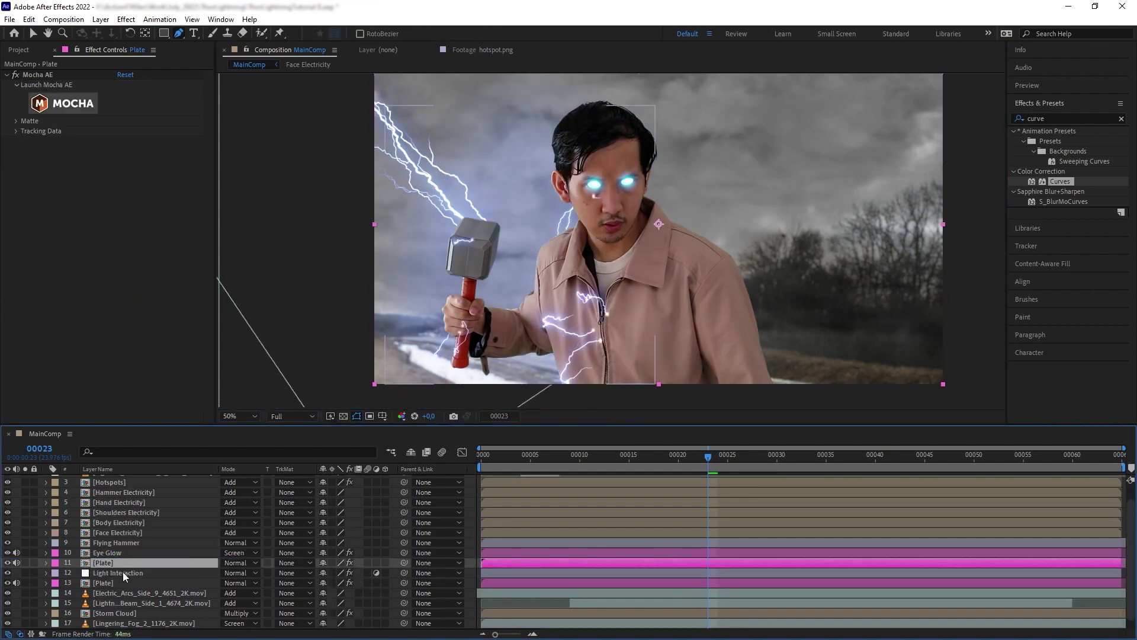
{"action": "left_click", "coordinate": [123, 572]}
{"action": "left_click", "coordinate": [290, 572]}
{"action": "left_click", "coordinate": [320, 519]}
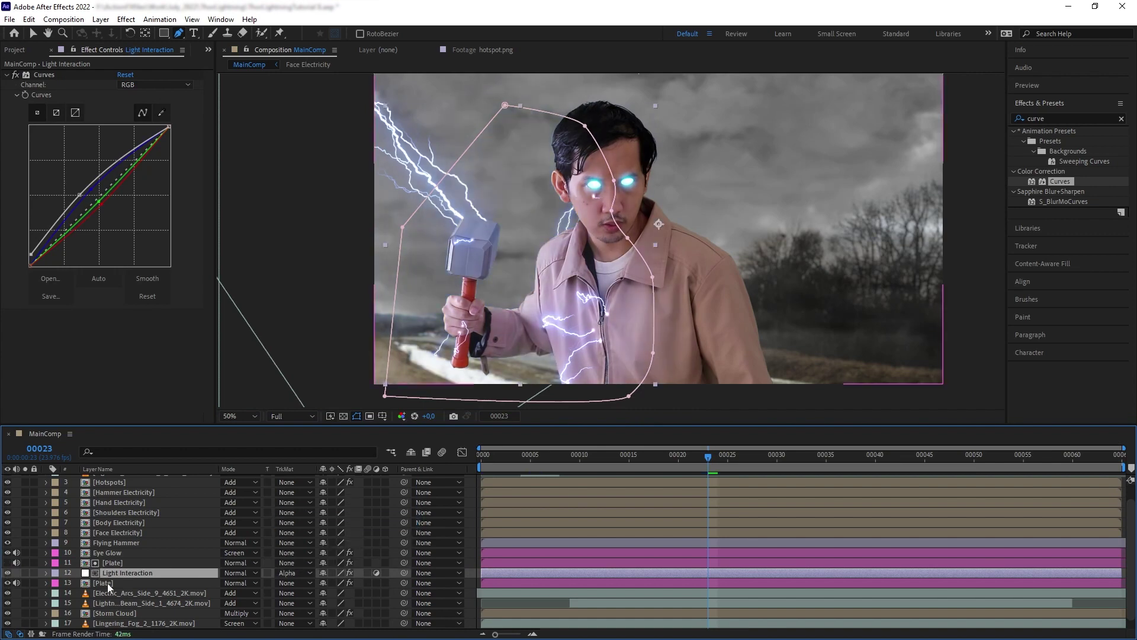
- Keyframe Mask 1's path on Light Interaction at frames 23, 20, 11 and 14 to follow the man and the lightning
{"action": "key", "text": "m"}
{"action": "left_click", "coordinate": [86, 593]}
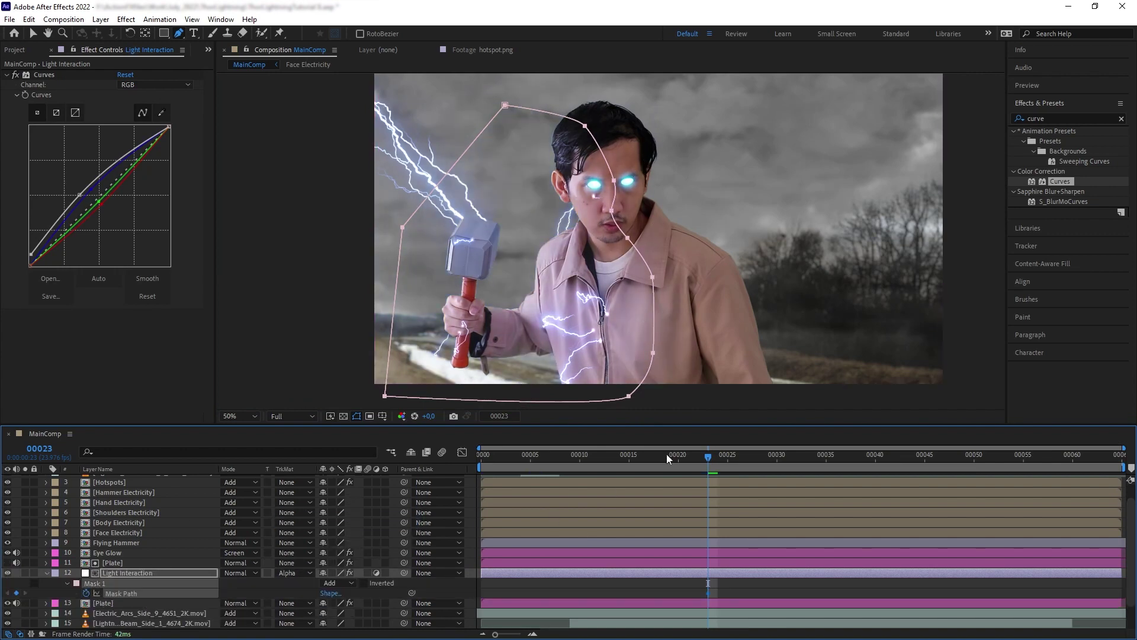
{"action": "mouse_move", "coordinate": [667, 454]}
{"action": "left_mouse_down"}
{"action": "mouse_move", "coordinate": [685, 460]}
{"action": "mouse_move", "coordinate": [619, 458]}
{"action": "mouse_move", "coordinate": [679, 459]}
{"action": "left_mouse_up"}
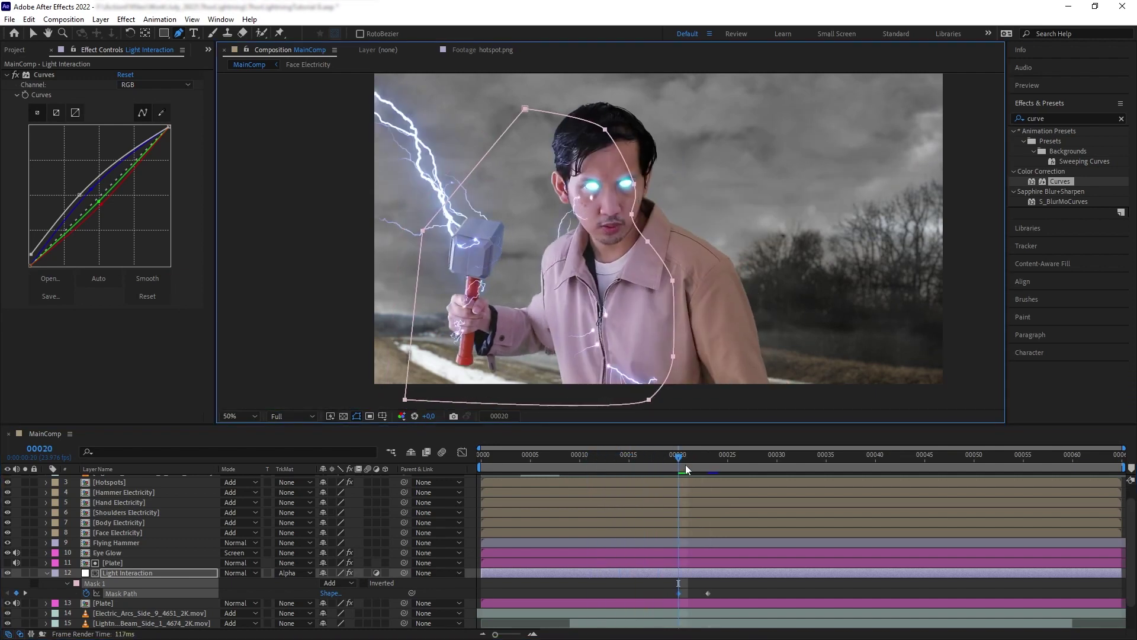
{"action": "left_click_drag", "start_coordinate": [685, 468], "coordinate": [589, 455]}
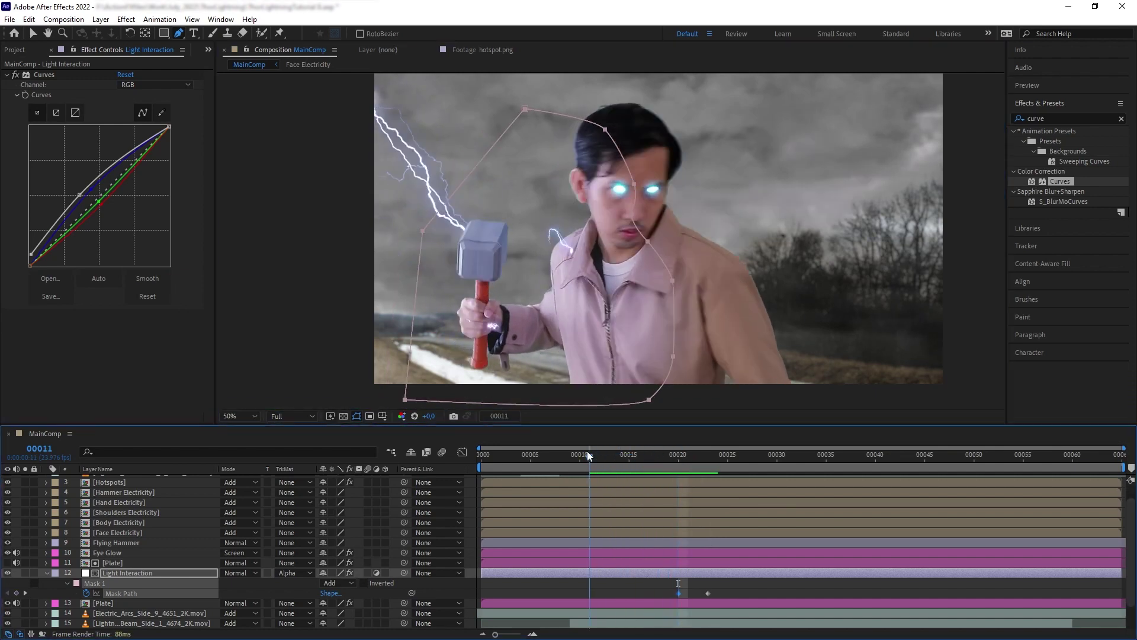
{"action": "left_click_drag", "start_coordinate": [673, 356], "coordinate": [618, 320]}
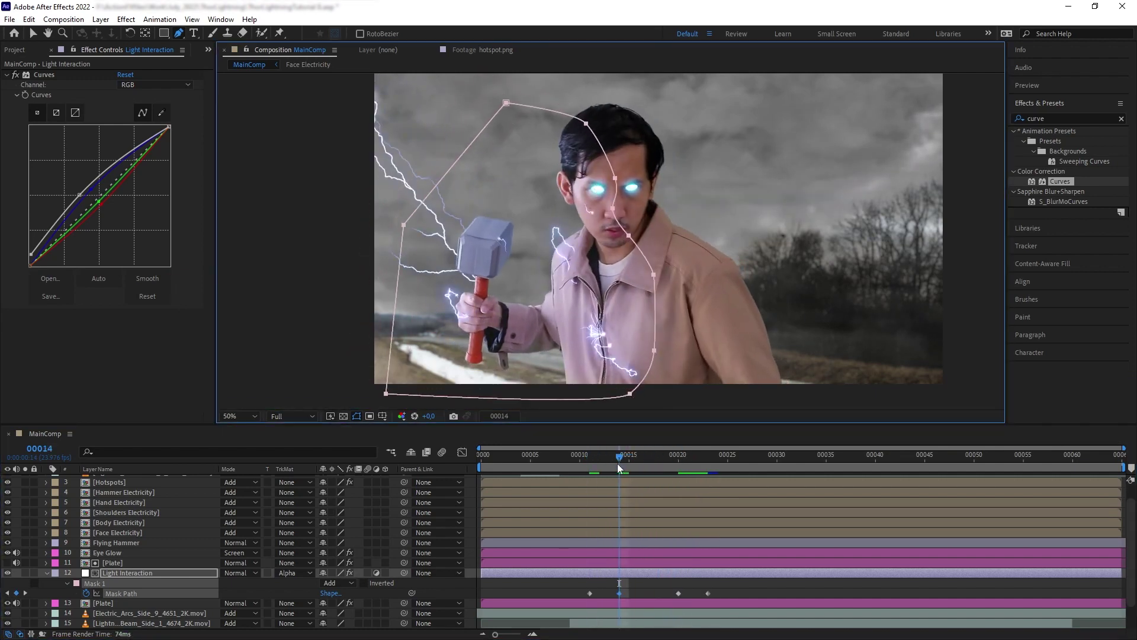
- Animate an elliptical second mask on Light Interaction around the jacket's electricity at frame 42, moving its following path keyframe to frame 43
{"action": "left_click", "coordinate": [86, 614]}
{"action": "key", "text": "v"}
{"action": "double_click", "coordinate": [575, 317]}
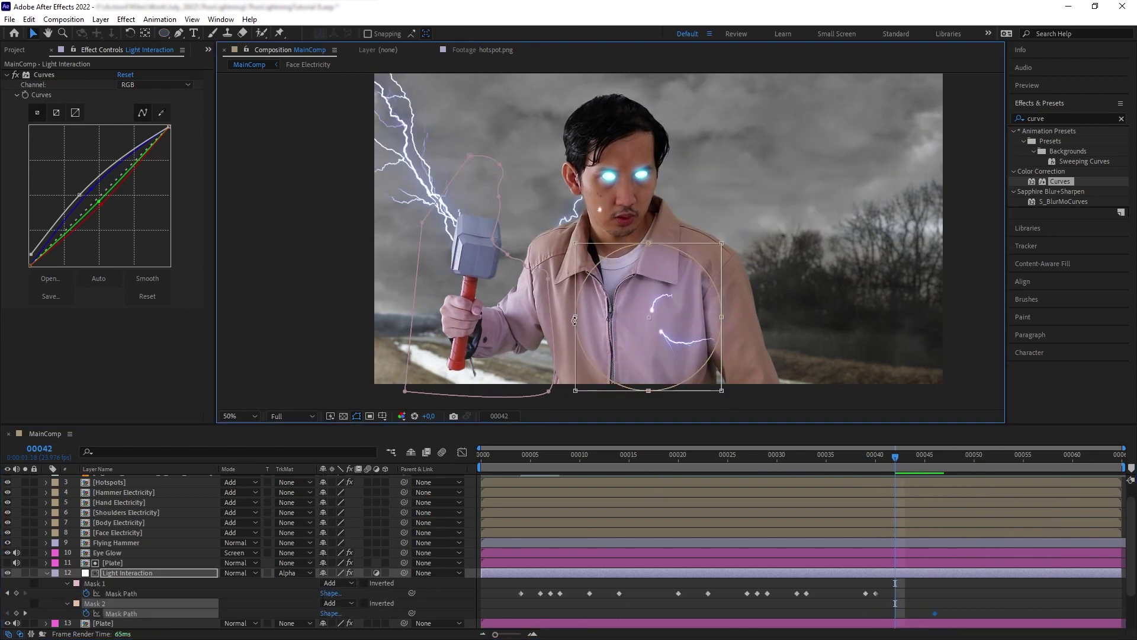
{"action": "left_click_drag", "start_coordinate": [575, 317], "coordinate": [624, 317]}
{"action": "left_click_drag", "start_coordinate": [674, 243], "coordinate": [674, 266]}
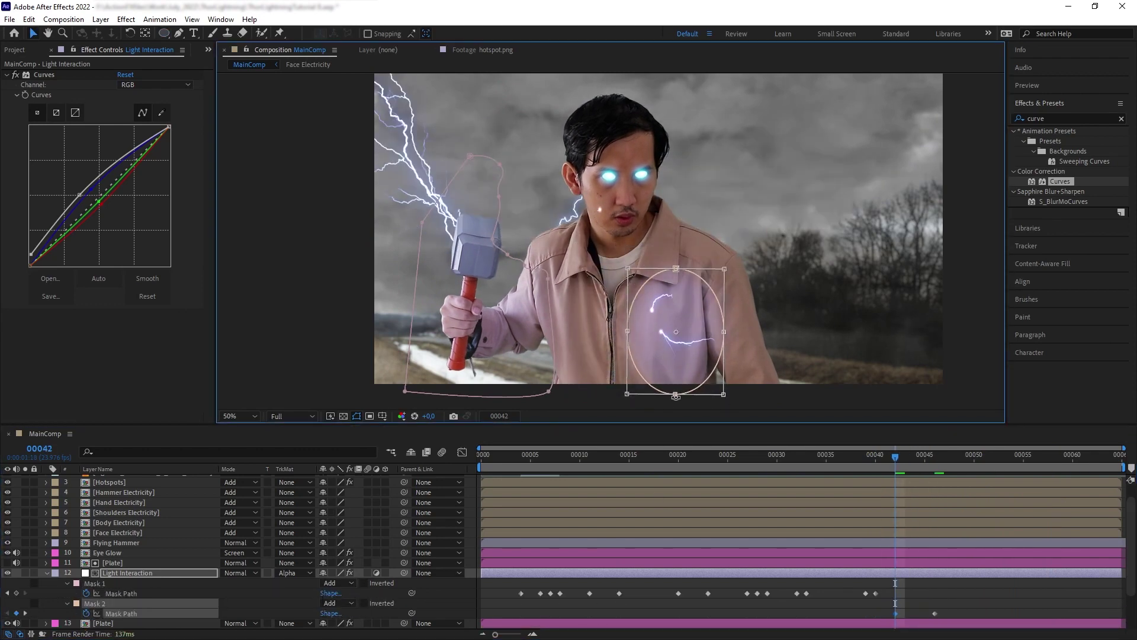
{"action": "left_click_drag", "start_coordinate": [935, 613], "coordinate": [905, 613]}
{"action": "mouse_move", "coordinate": [895, 457]}
{"action": "left_mouse_down"}
{"action": "mouse_move", "coordinate": [918, 478]}
{"action": "mouse_move", "coordinate": [938, 471]}
{"action": "mouse_move", "coordinate": [982, 493]}
{"action": "mouse_move", "coordinate": [991, 455]}
{"action": "mouse_move", "coordinate": [885, 475]}
{"action": "left_mouse_up"}
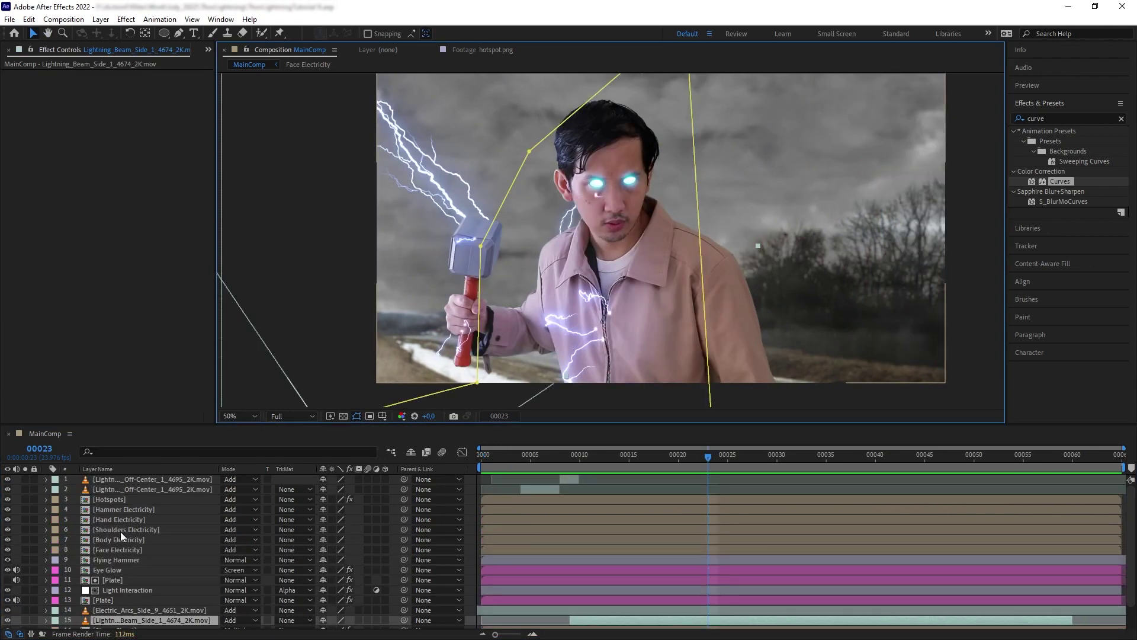
- Apply the Glow effect to Body Electricity with a glow radius of 104 and compare the result with the effect off
{"action": "left_click_drag", "start_coordinate": [716, 291], "coordinate": [757, 228]}
{"action": "scroll", "coordinate": [758, 228], "scroll_direction": "up", "scroll_amount": 1}
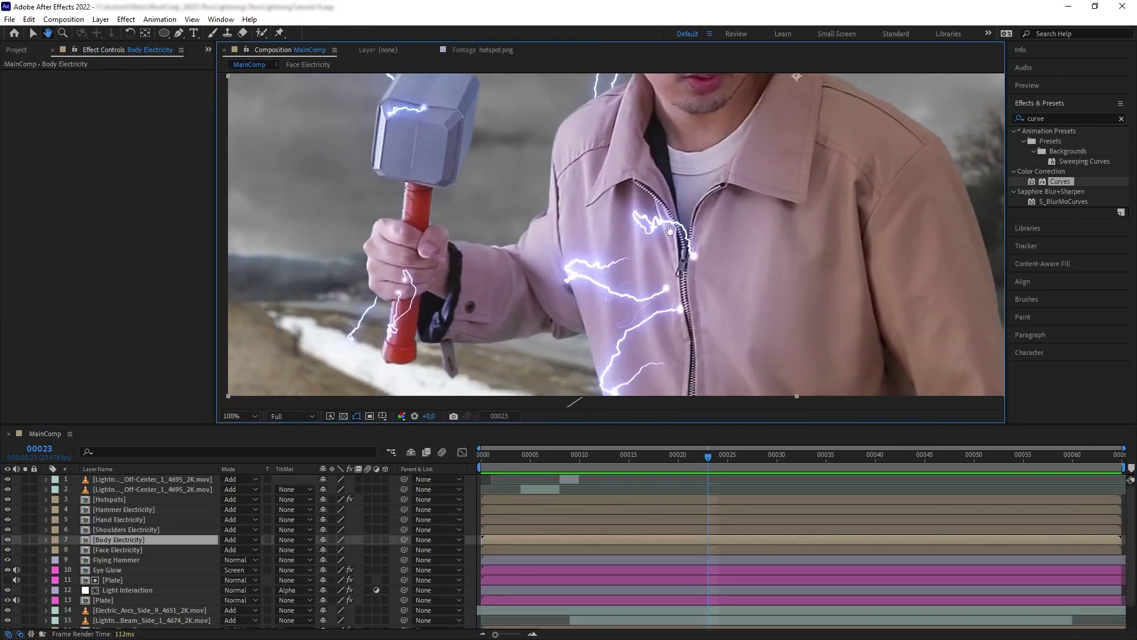
{"action": "left_click", "coordinate": [1047, 118]}
{"action": "type", "text": "GLOW"}
{"action": "scroll", "coordinate": [1048, 117], "scroll_direction": "down", "scroll_amount": 3}
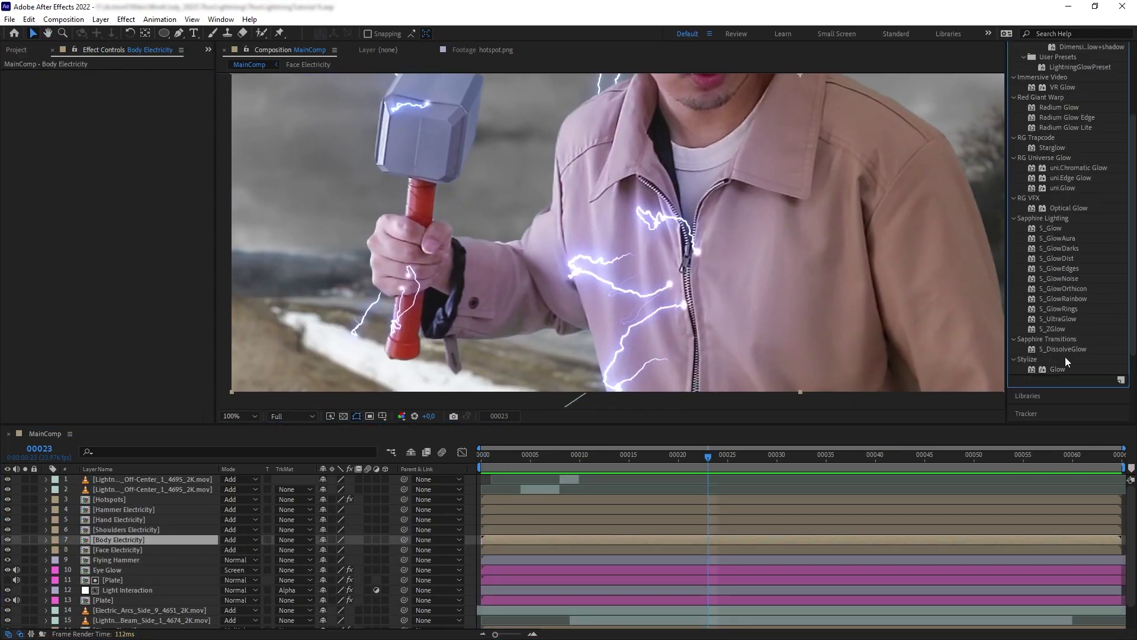
{"action": "left_click_drag", "start_coordinate": [1057, 369], "coordinate": [118, 540]}
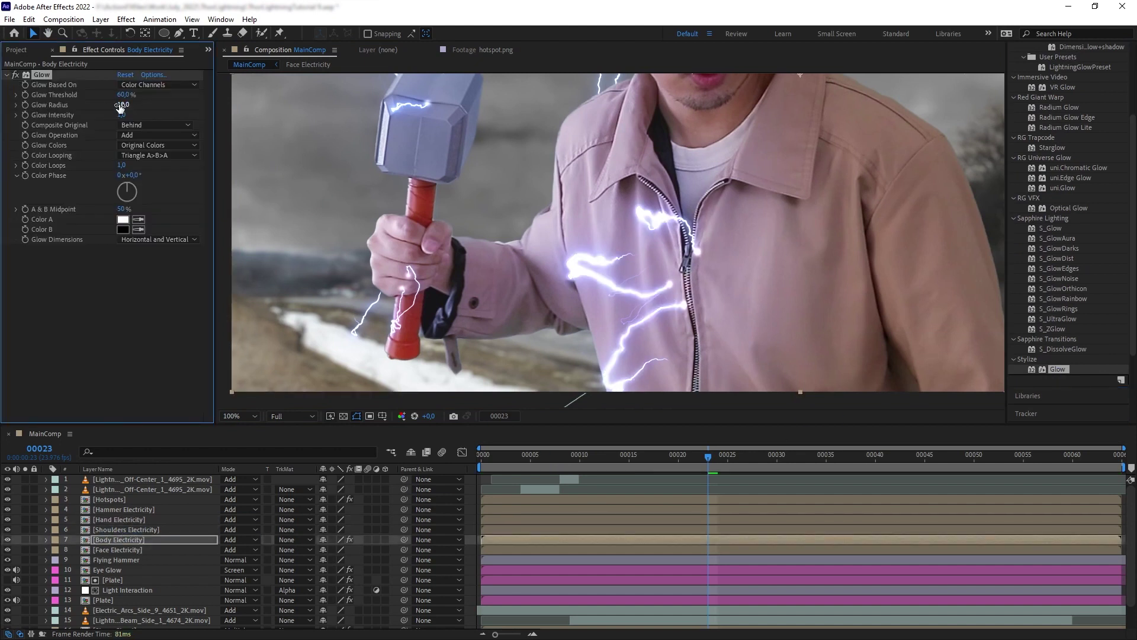
{"action": "left_click_drag", "start_coordinate": [130, 104], "coordinate": [165, 97]}
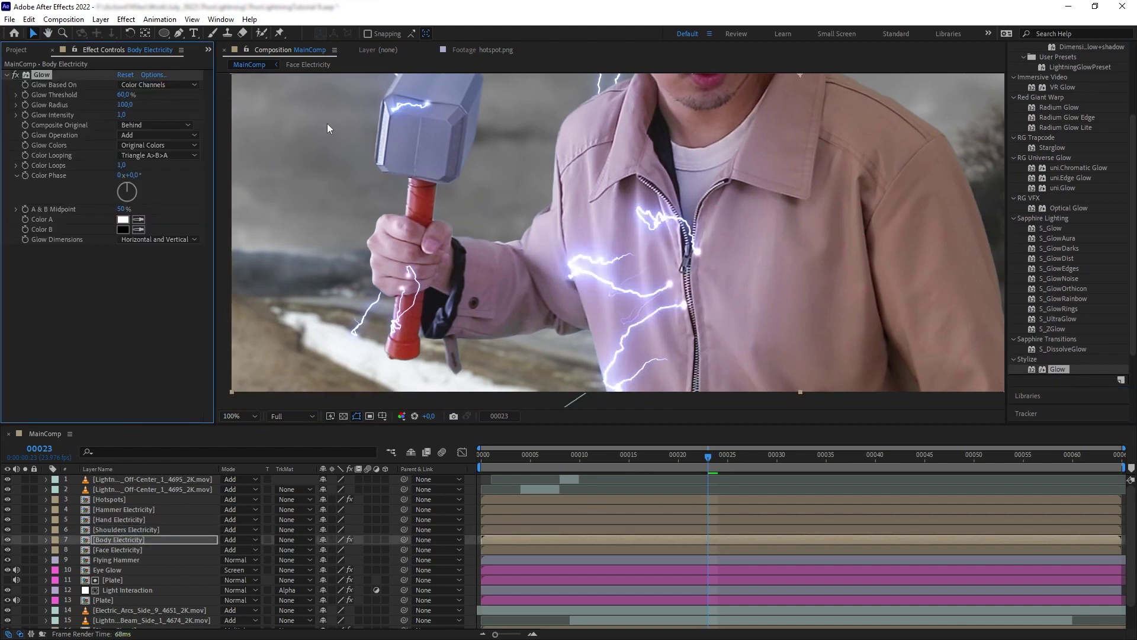
{"action": "left_click", "coordinate": [15, 75]}
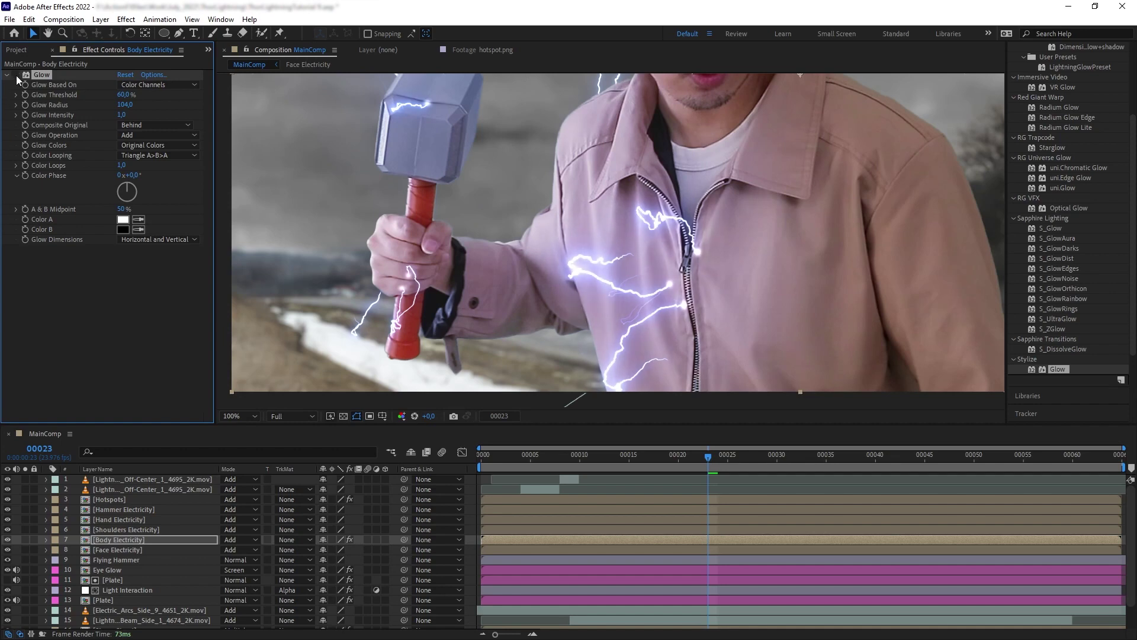
{"action": "left_click", "coordinate": [16, 75]}
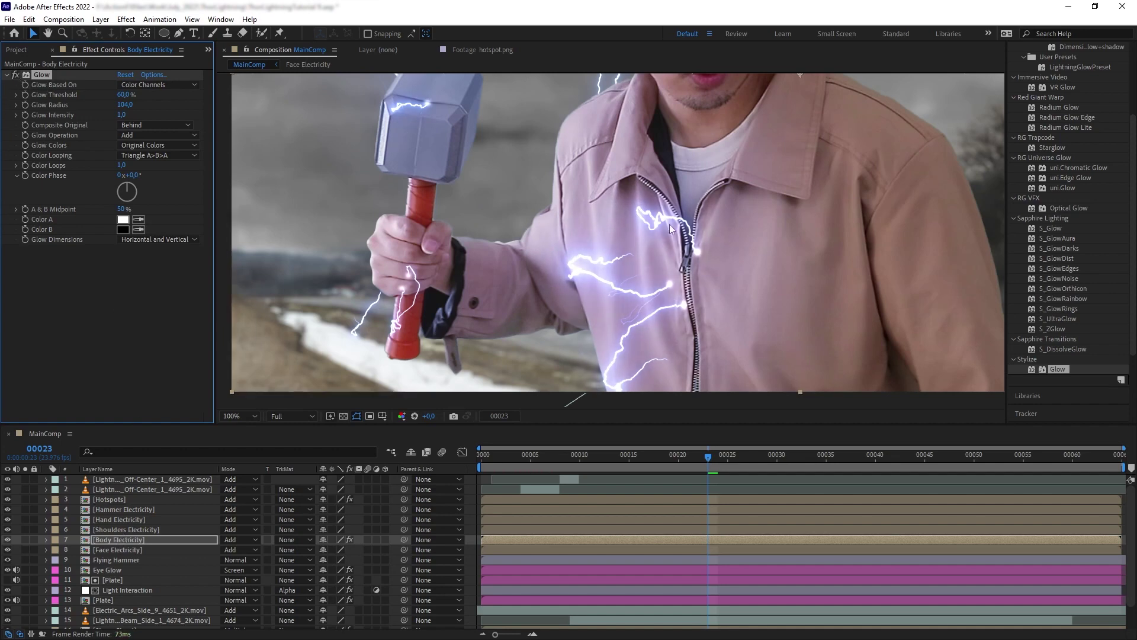
- Copy the Glow effect to Shoulders Electricity and toggle it at frame 27 to compare
{"action": "left_click", "coordinate": [750, 458]}
{"action": "left_click", "coordinate": [126, 529]}
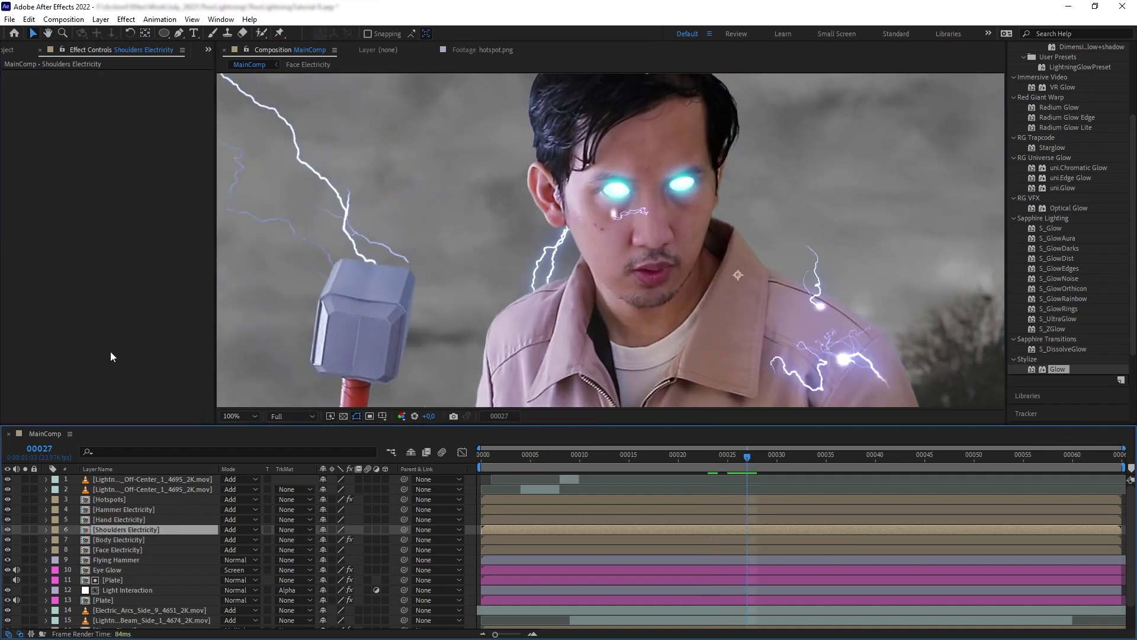
{"action": "key", "text": "ctrl+v"}
{"action": "left_click", "coordinate": [15, 75]}
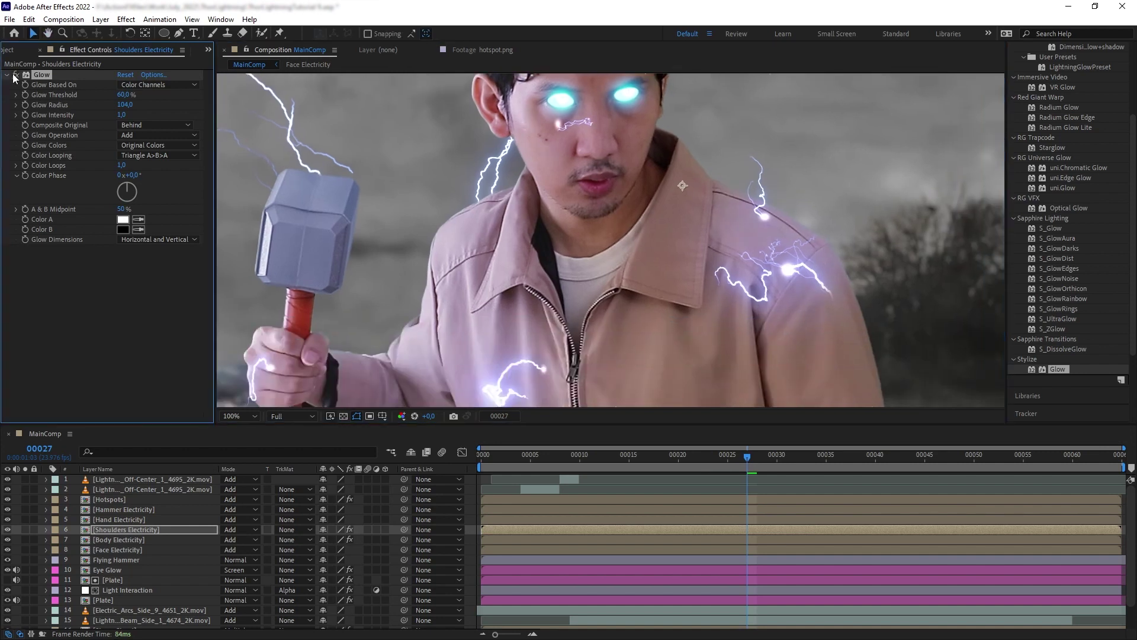
- Set the Shoulders Electricity glow radius to 42, compare with the effect off, and apply Glow to Hand Electricity
{"action": "left_click_drag", "start_coordinate": [125, 105], "coordinate": [95, 108]}
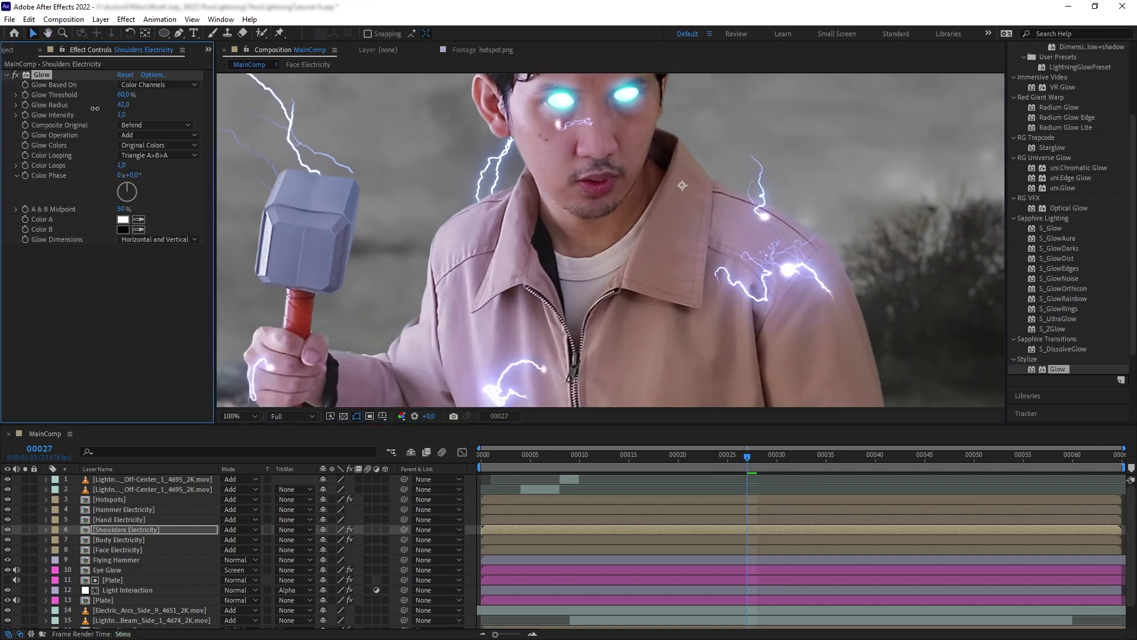
{"action": "left_click", "coordinate": [15, 76]}
{"action": "left_click", "coordinate": [15, 75]}
{"action": "left_click", "coordinate": [119, 518]}
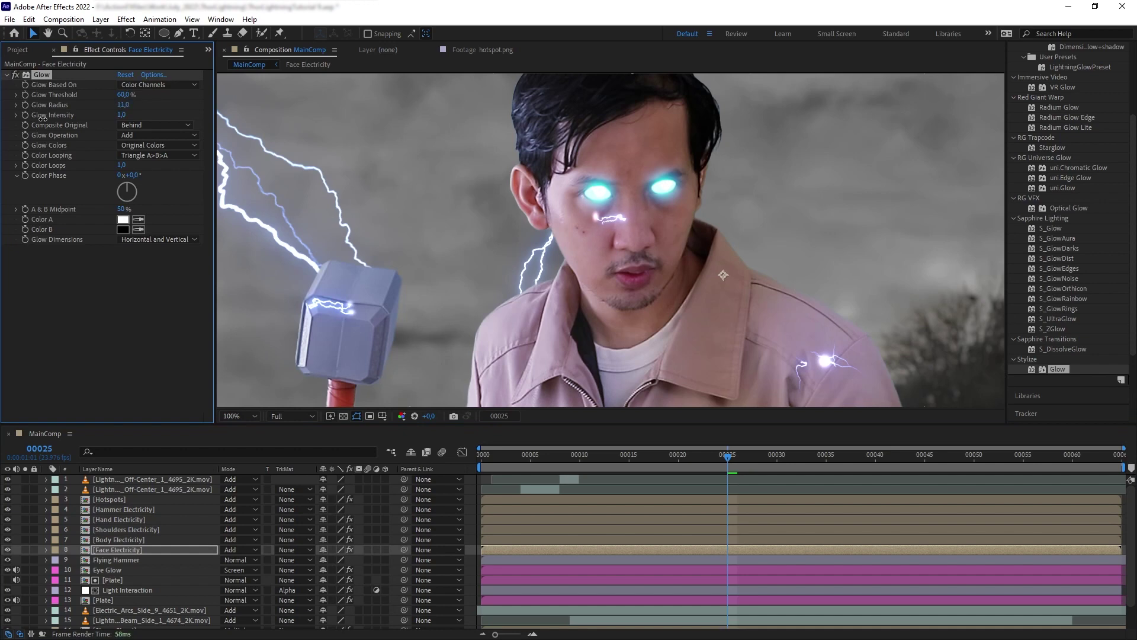
- At frame 17, set the Face Electricity glow intensity to 2 and its glow radius to 19
{"action": "left_click_drag", "start_coordinate": [721, 465], "coordinate": [648, 454]}
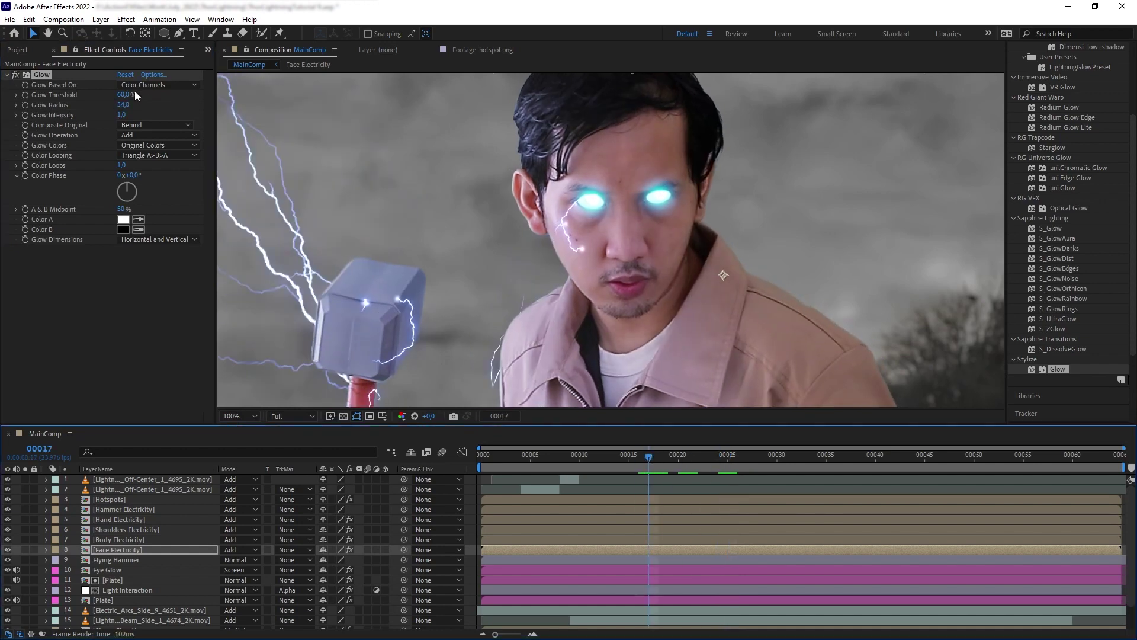
{"action": "left_click", "coordinate": [120, 115]}
{"action": "type", "text": "2"}
{"action": "left_click", "coordinate": [118, 286]}
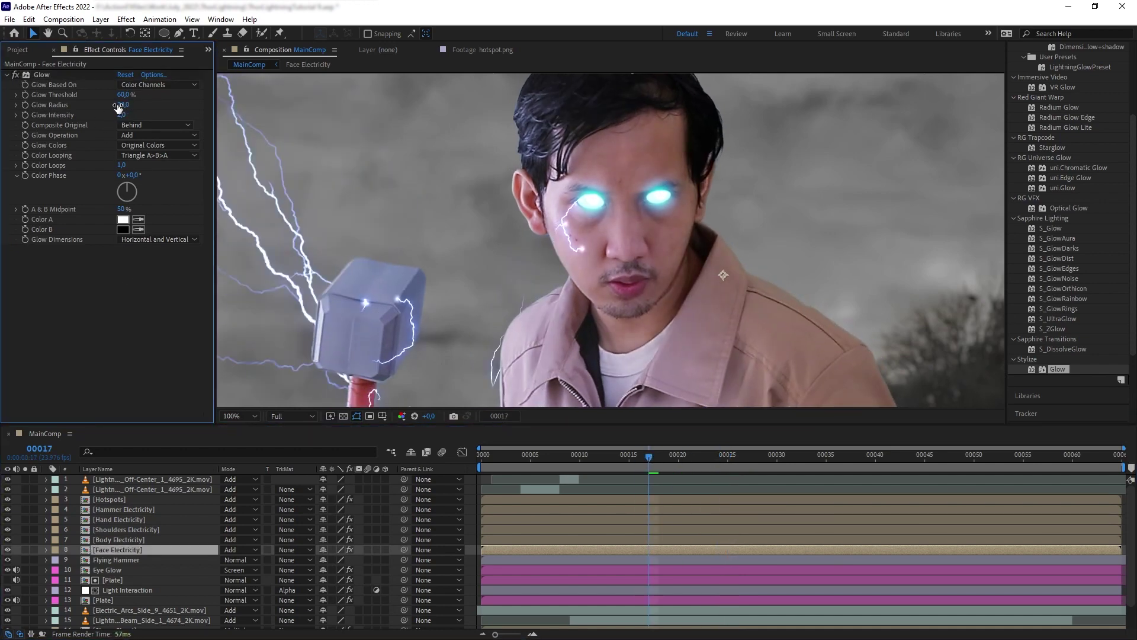
{"action": "left_click_drag", "start_coordinate": [118, 107], "coordinate": [123, 109]}
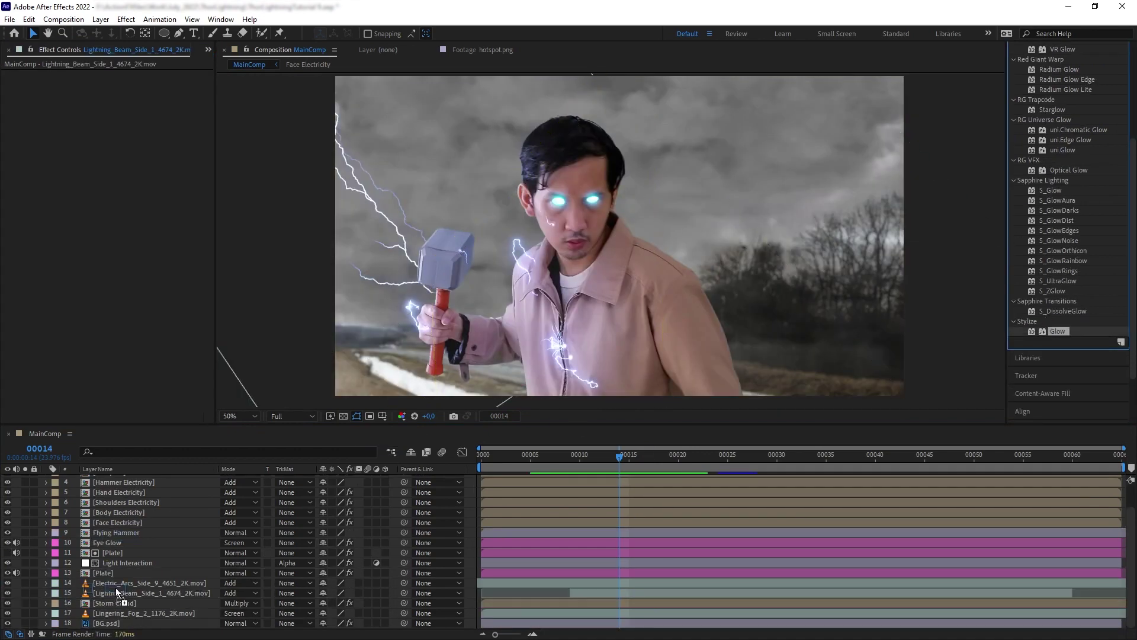
- Try a Glow effect with intensity 3 on the Lightning_Beam_Side_1 layer, inspect it around the hammer and delete the effect
{"action": "left_click", "coordinate": [121, 593]}
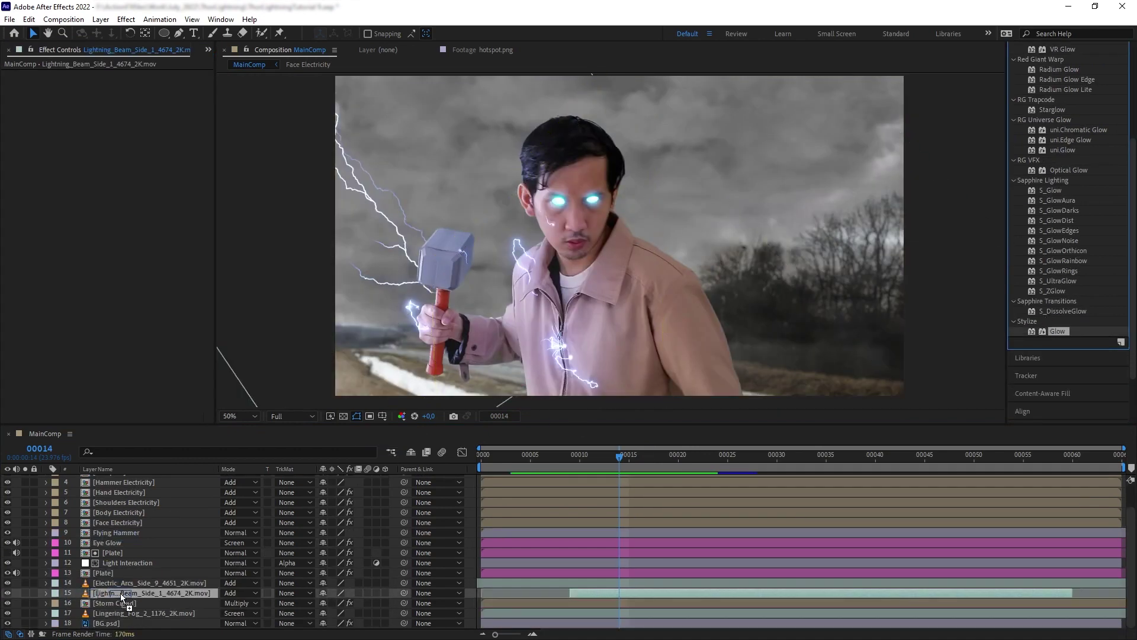
{"action": "left_click_drag", "start_coordinate": [123, 599], "coordinate": [123, 598]}
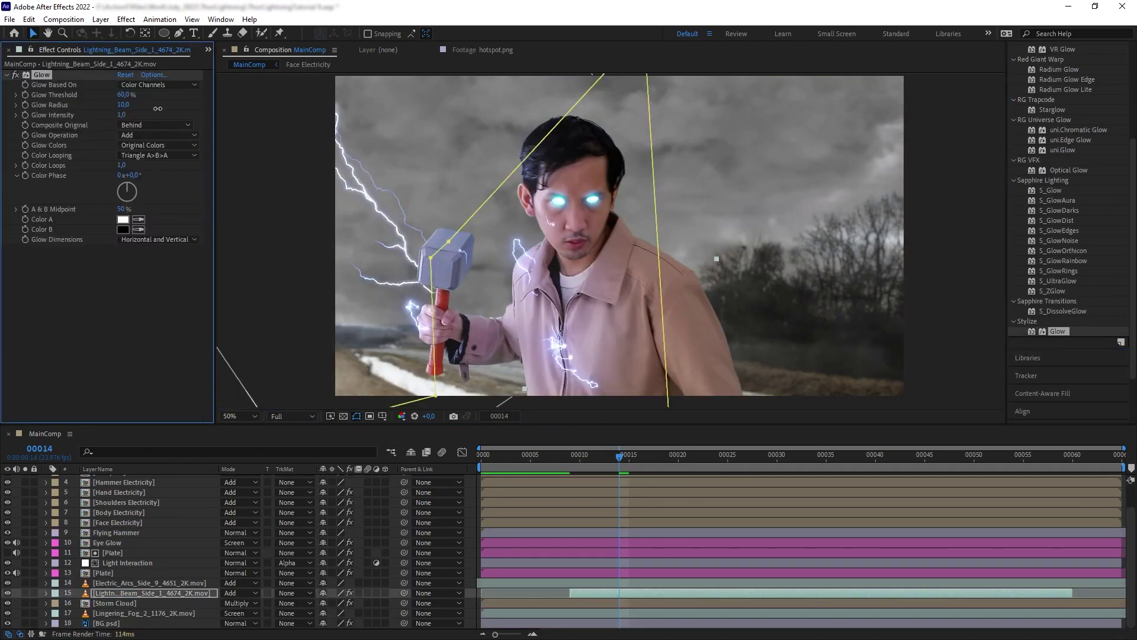
{"action": "left_click_drag", "start_coordinate": [158, 109], "coordinate": [202, 108]}
{"action": "scroll", "coordinate": [495, 233], "scroll_direction": "up", "scroll_amount": 4}
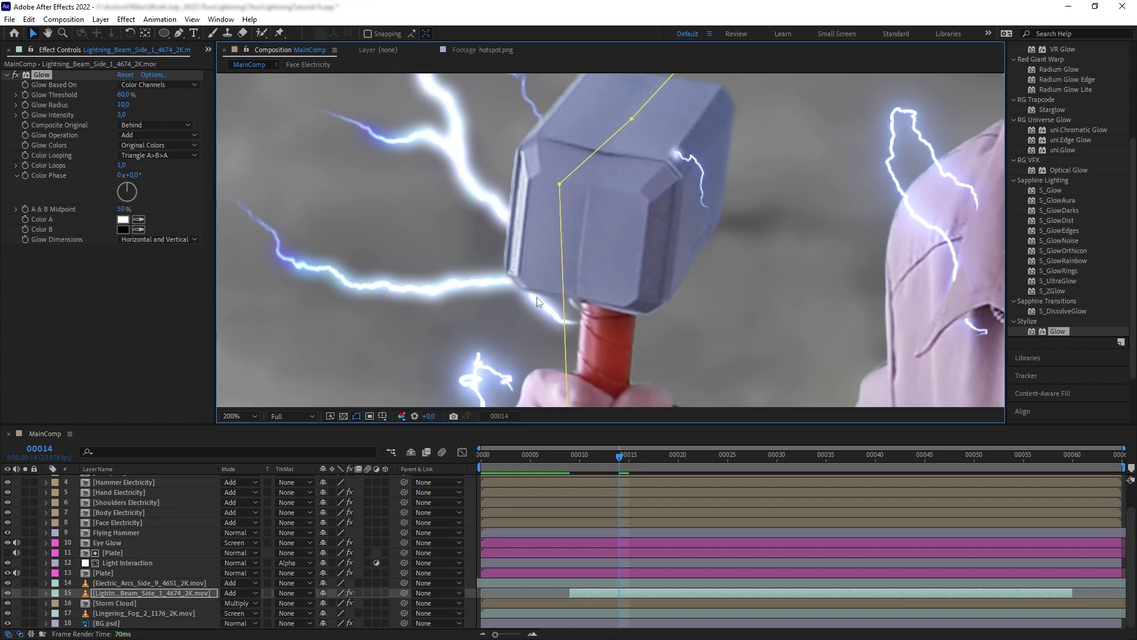
{"action": "left_click", "coordinate": [36, 78]}
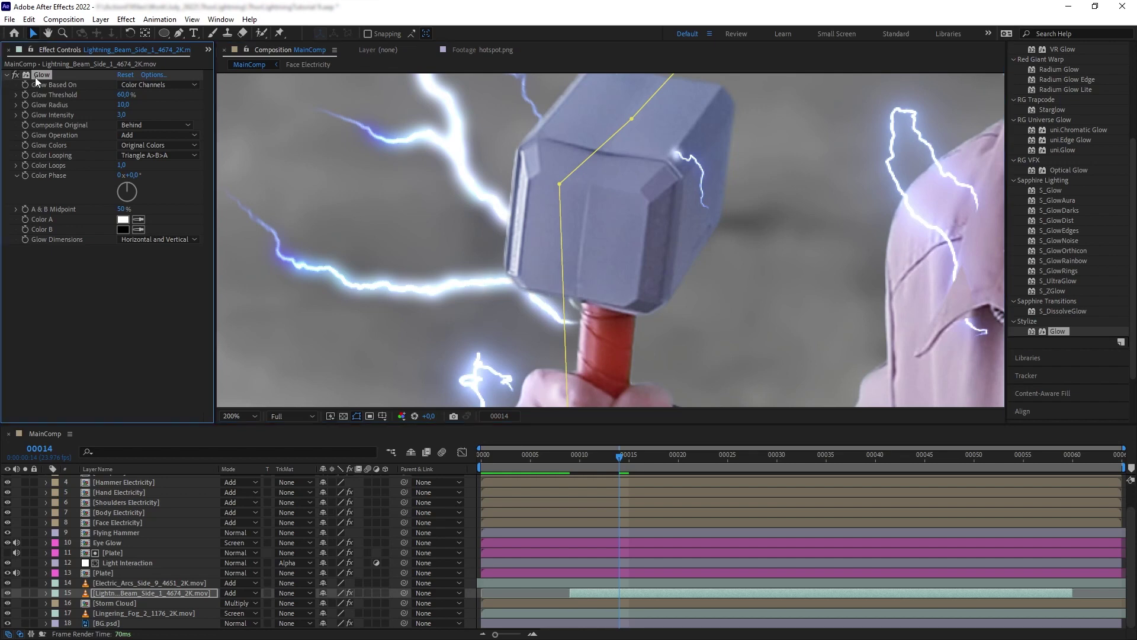
{"action": "scroll", "coordinate": [564, 229], "scroll_direction": "down", "scroll_amount": 4}
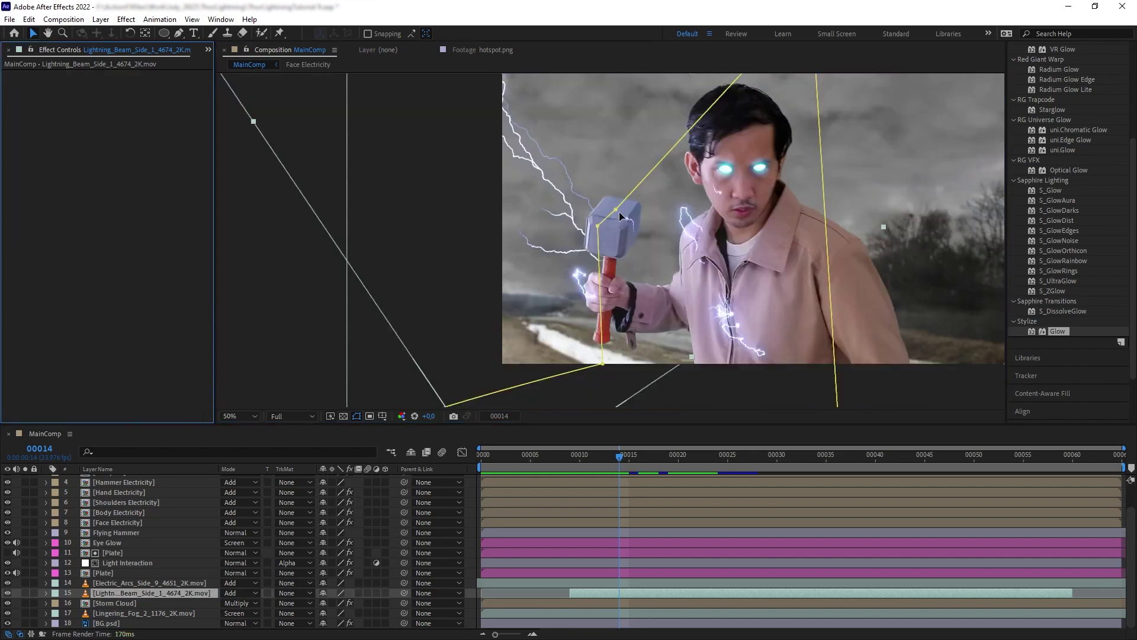
- Duplicate the Plate layer and pre-compose the copy with the Electric_Arcs_Side_9 and Lightning_Beam_Side_1 clips as "Lightning Back"
{"action": "left_click", "coordinate": [104, 573]}
{"action": "key", "text": "ctrl+d"}
{"action": "left_click", "coordinate": [109, 582]}
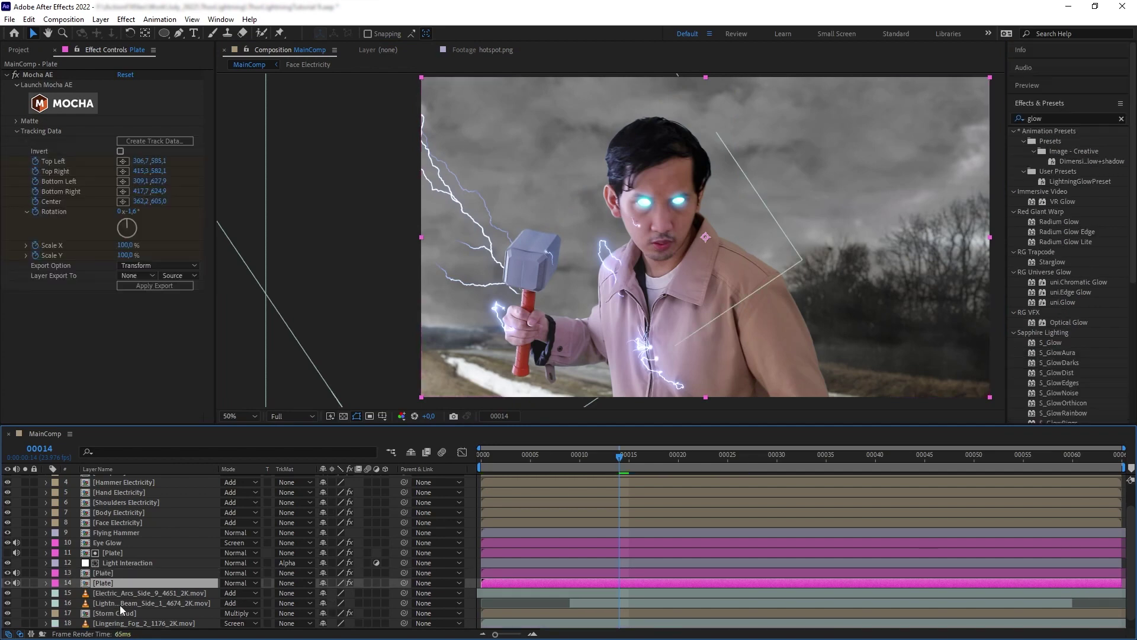
{"action": "left_click", "coordinate": [116, 605], "text": "shift"}
{"action": "key", "text": "ctrl+shift+c"}
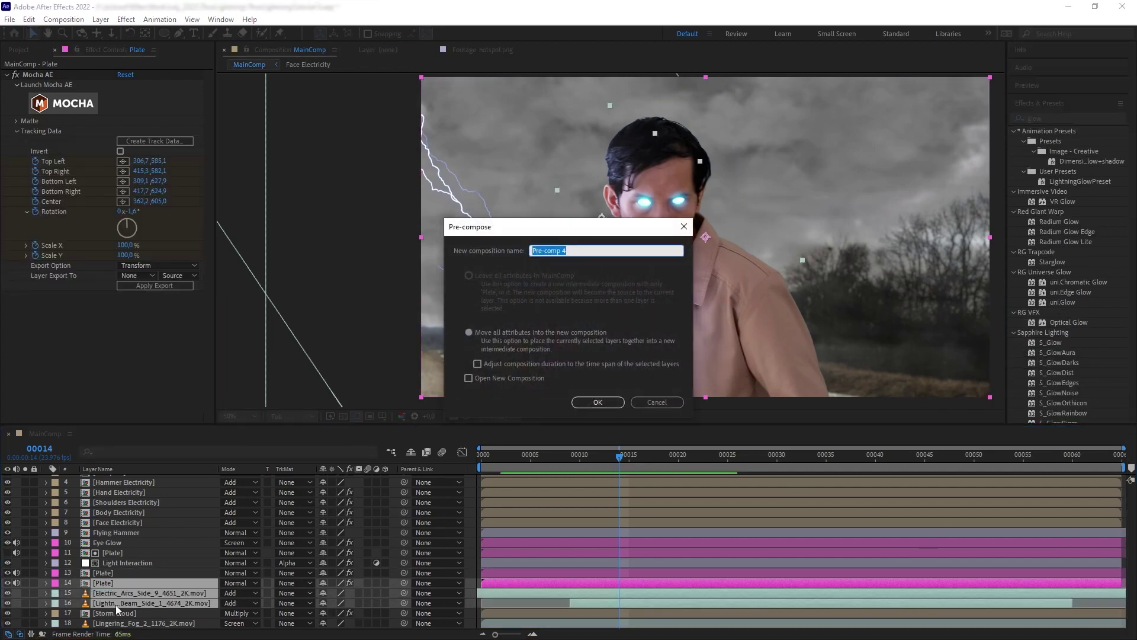
{"action": "type", "text": "Lightning Back"}
{"action": "key", "text": "Return"}
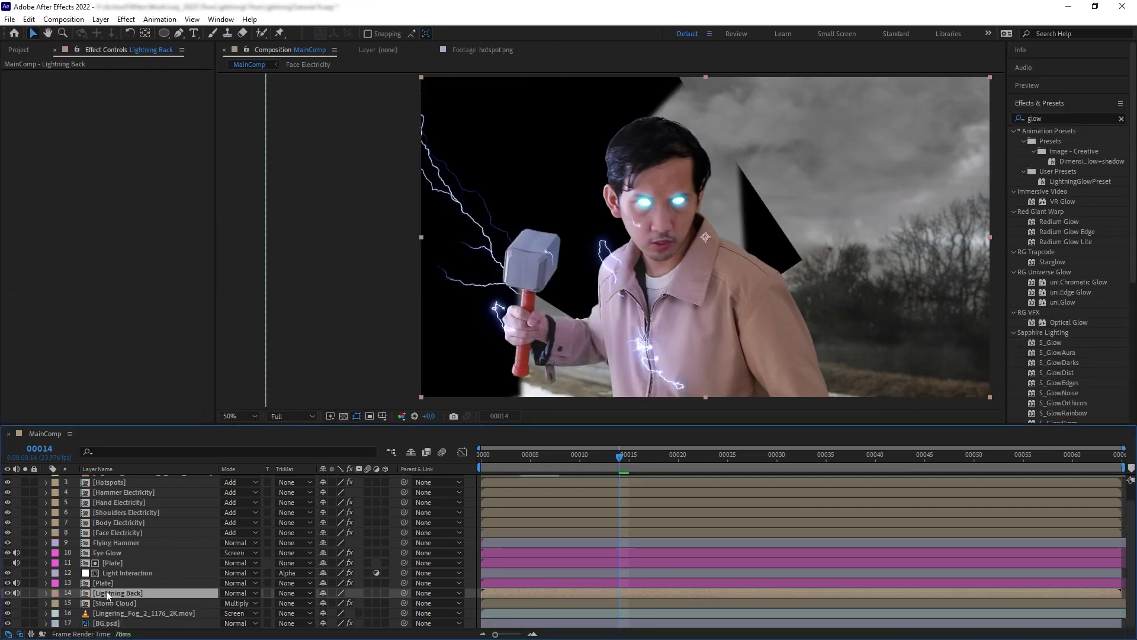
- Inside Lightning Back, apply a Fill effect to the Plate layer with the colour black (000000)
{"action": "double_click", "coordinate": [107, 592]}
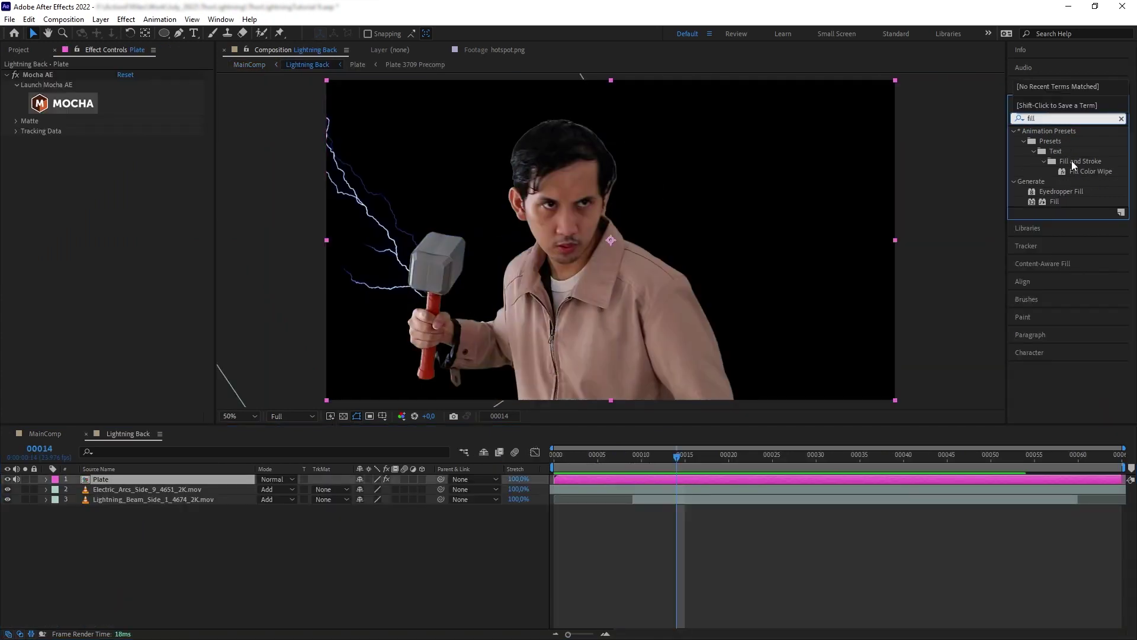
{"action": "left_click_drag", "start_coordinate": [1054, 202], "coordinate": [130, 477]}
{"action": "left_click", "coordinate": [123, 171]}
{"action": "left_click_drag", "start_coordinate": [178, 560], "coordinate": [78, 622]}
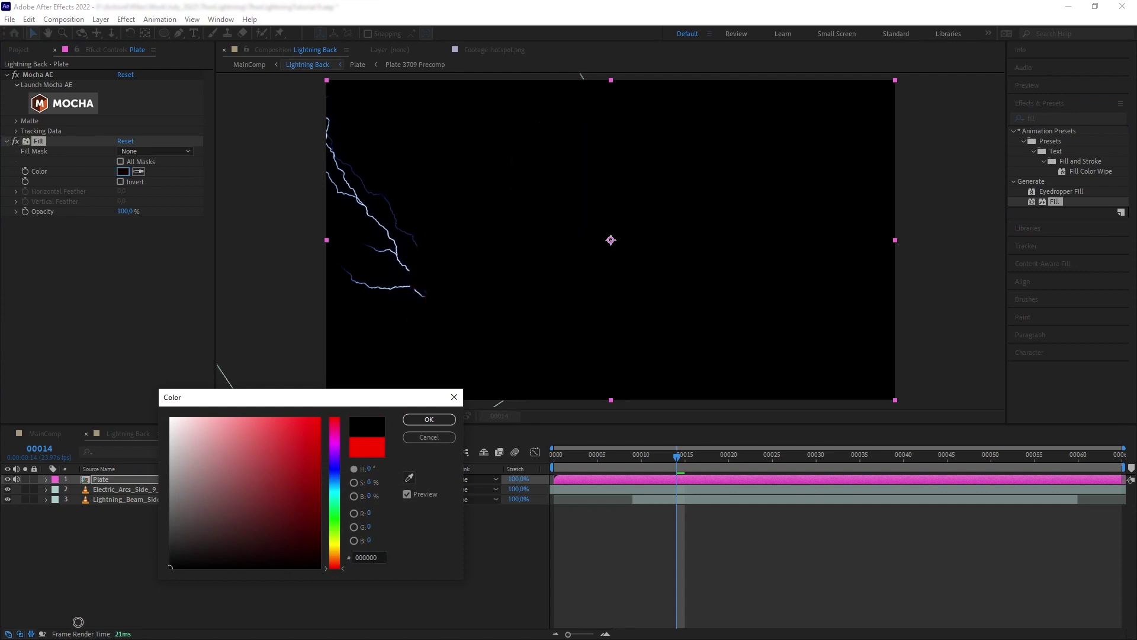
{"action": "left_click", "coordinate": [429, 419]}
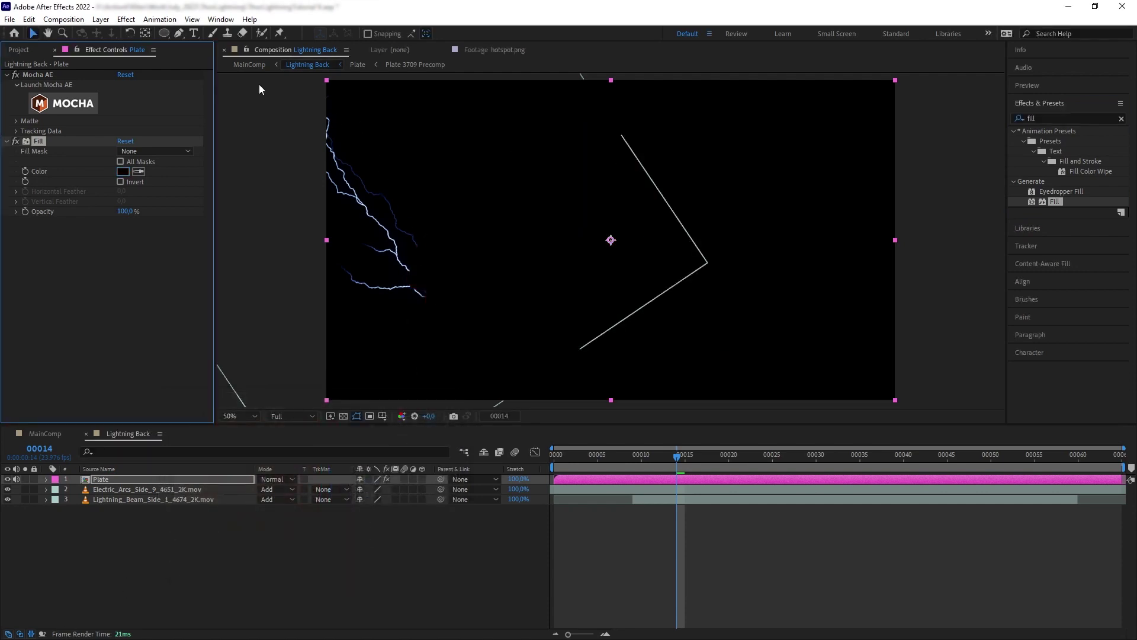
- In MainComp, move Lightning Back above the Plate layer and apply Solid Composite to it with a black colour (000000)
{"action": "left_click", "coordinate": [248, 65]}
{"action": "left_click_drag", "start_coordinate": [77, 595], "coordinate": [112, 582]}
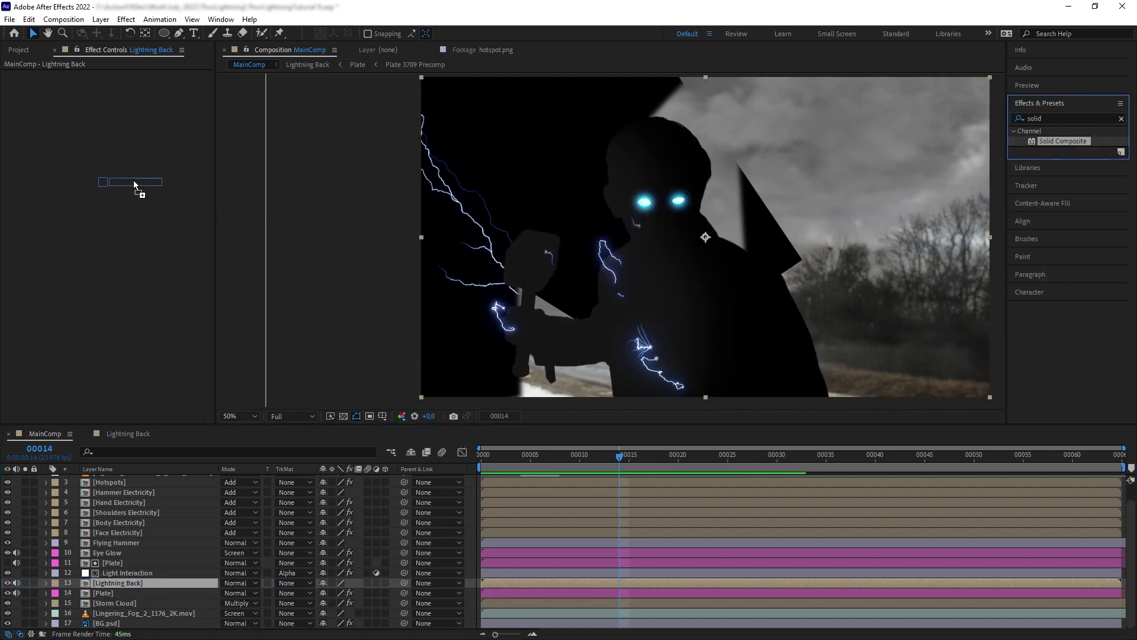
{"action": "left_click_drag", "start_coordinate": [134, 180], "coordinate": [124, 113]}
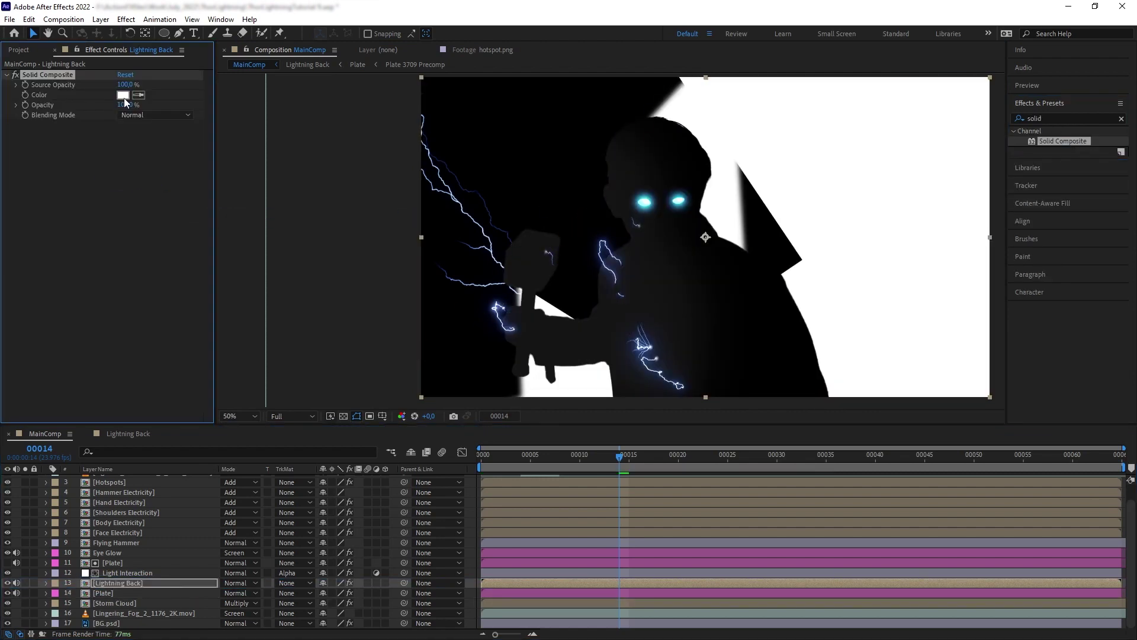
{"action": "left_click", "coordinate": [123, 95]}
{"action": "left_click_drag", "start_coordinate": [216, 490], "coordinate": [170, 568]}
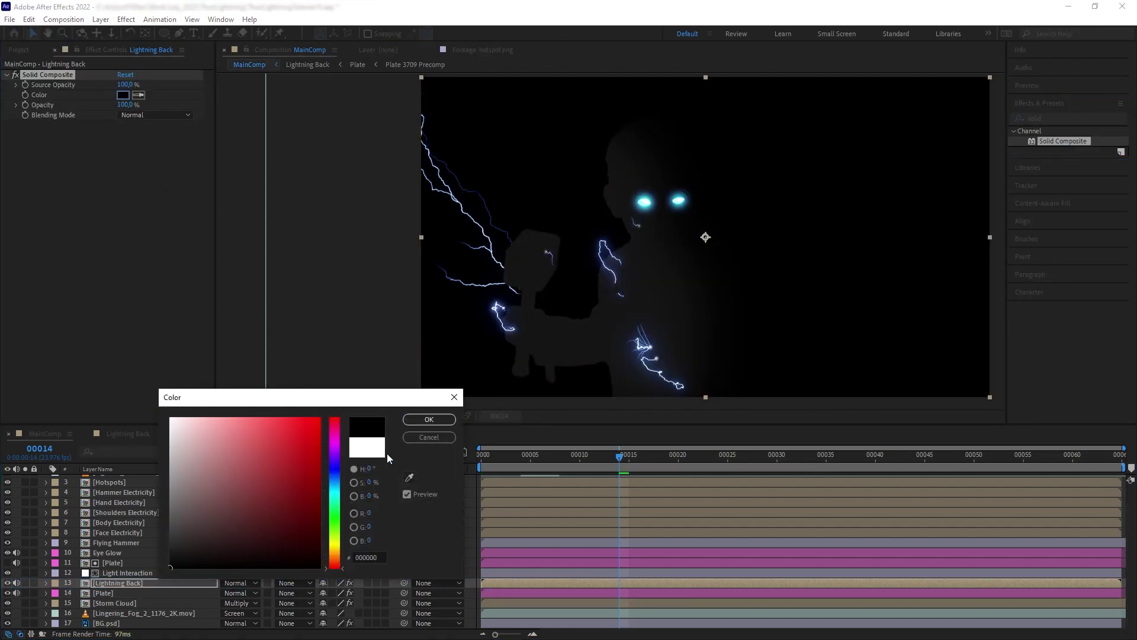
{"action": "left_click", "coordinate": [429, 420]}
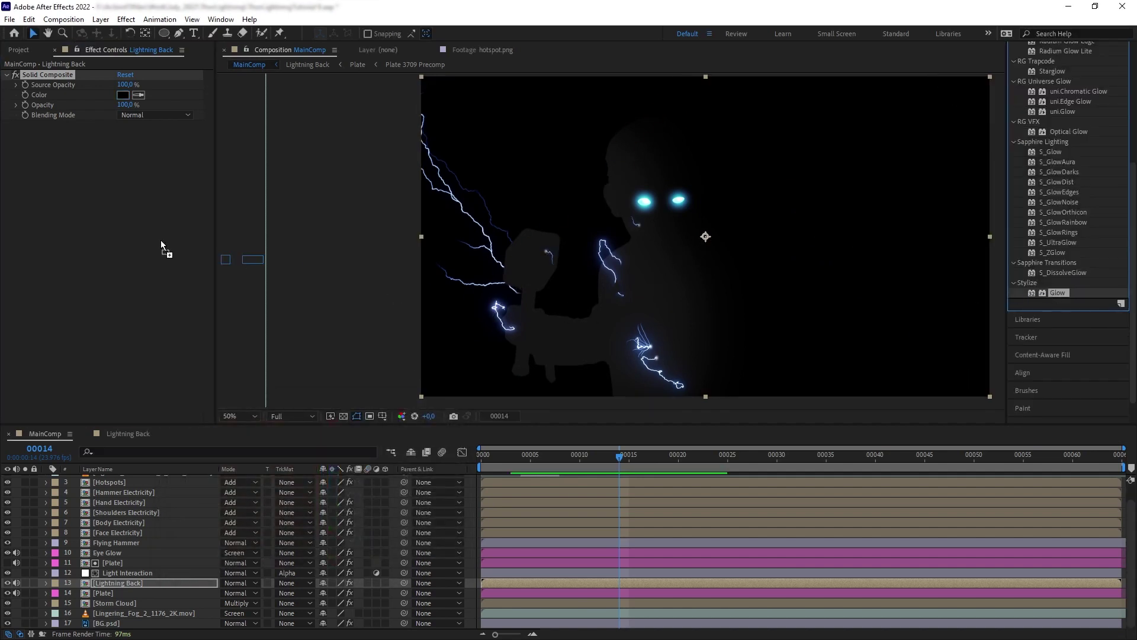
- Apply the Glow effect to Lightning Back with a glow intensity of 7.5 and a glow radius of 230
{"action": "left_click_drag", "start_coordinate": [161, 240], "coordinate": [108, 222]}
{"action": "left_click", "coordinate": [122, 156]}
{"action": "key", "text": "Return"}
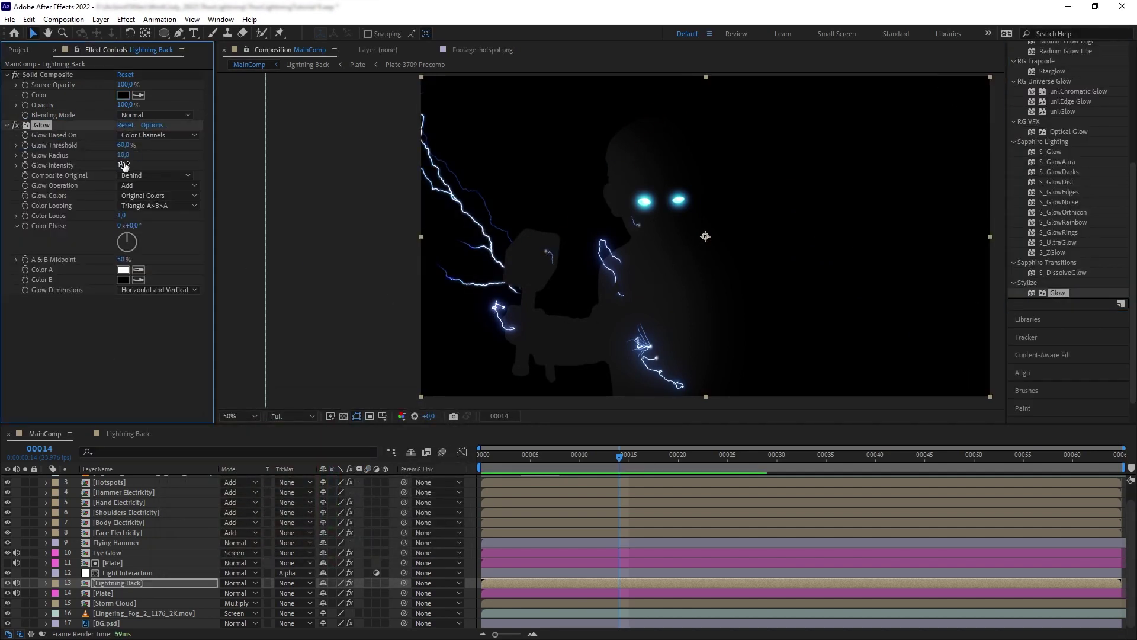
{"action": "type", "text": "7,5"}
{"action": "left_click", "coordinate": [130, 388]}
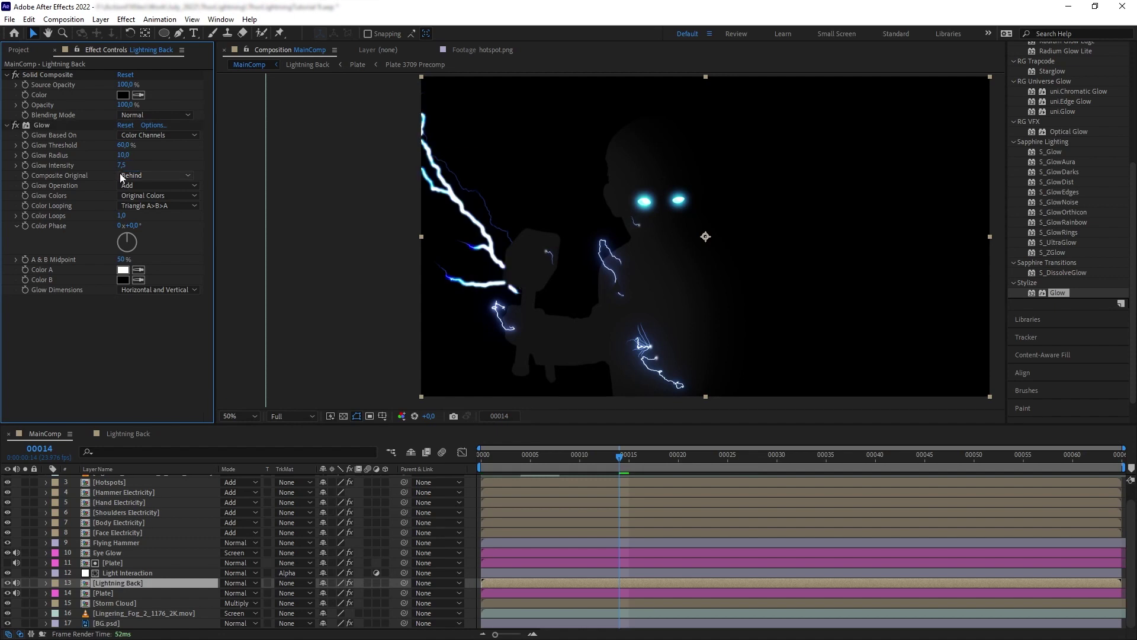
{"action": "type", "text": "230"}
{"action": "left_click", "coordinate": [142, 360]}
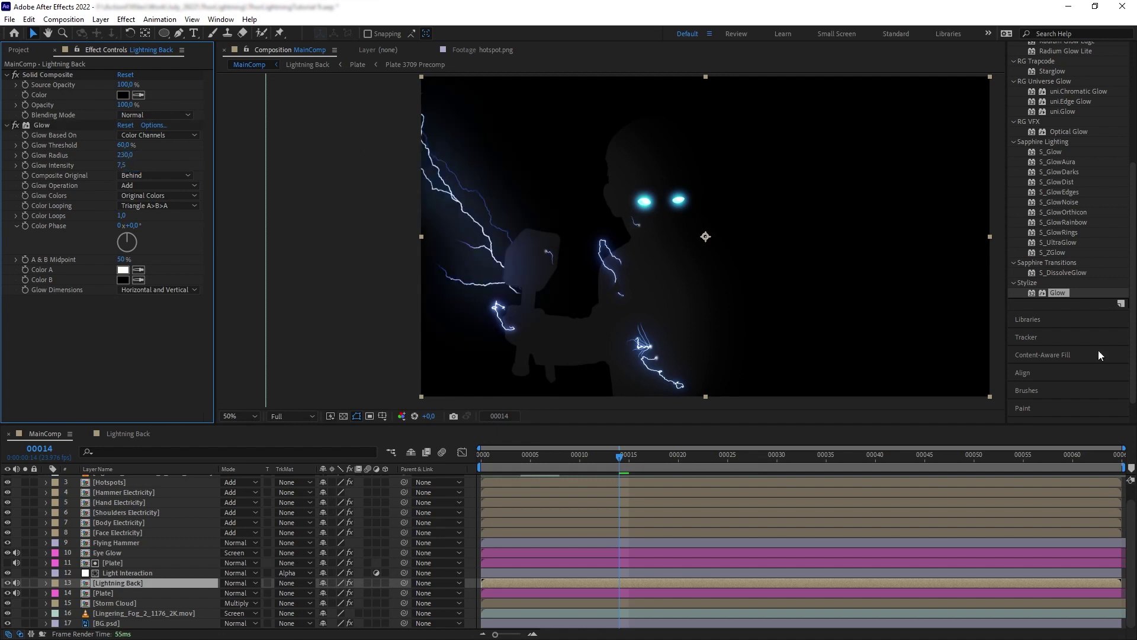
- Set the Lightning Back glow to Screen operation and A & B Colors, with Color A 47A2FF and Color B 1636DA
{"action": "left_click", "coordinate": [184, 186]}
{"action": "left_click", "coordinate": [126, 269]}
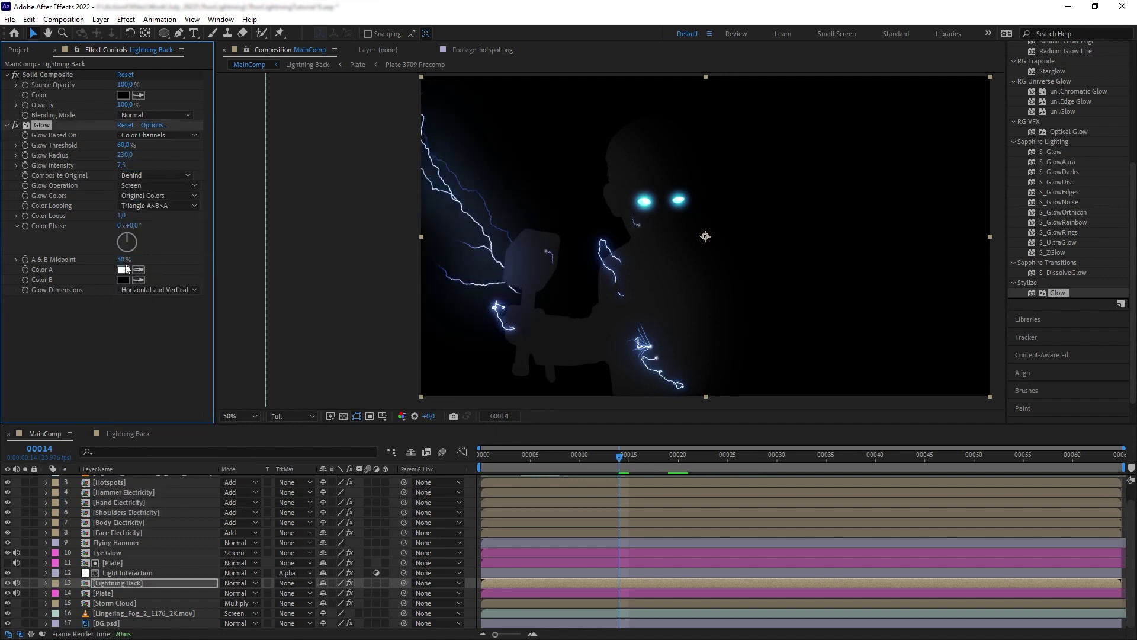
{"action": "left_click", "coordinate": [157, 195]}
{"action": "left_click", "coordinate": [139, 220]}
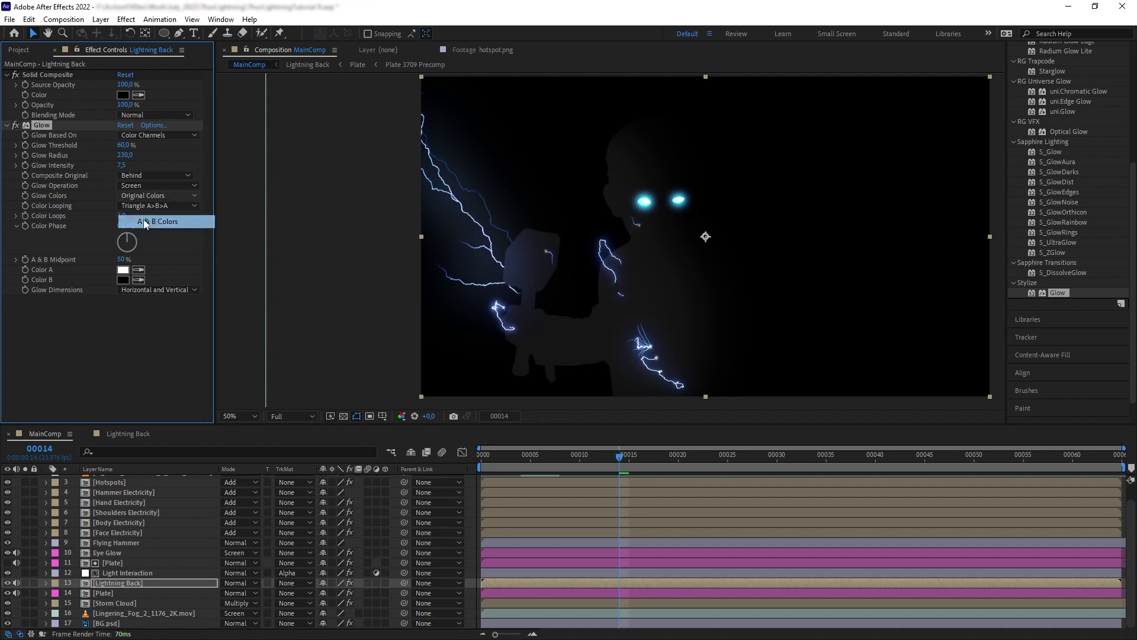
{"action": "left_click", "coordinate": [122, 269]}
{"action": "type", "text": "47A2FF"}
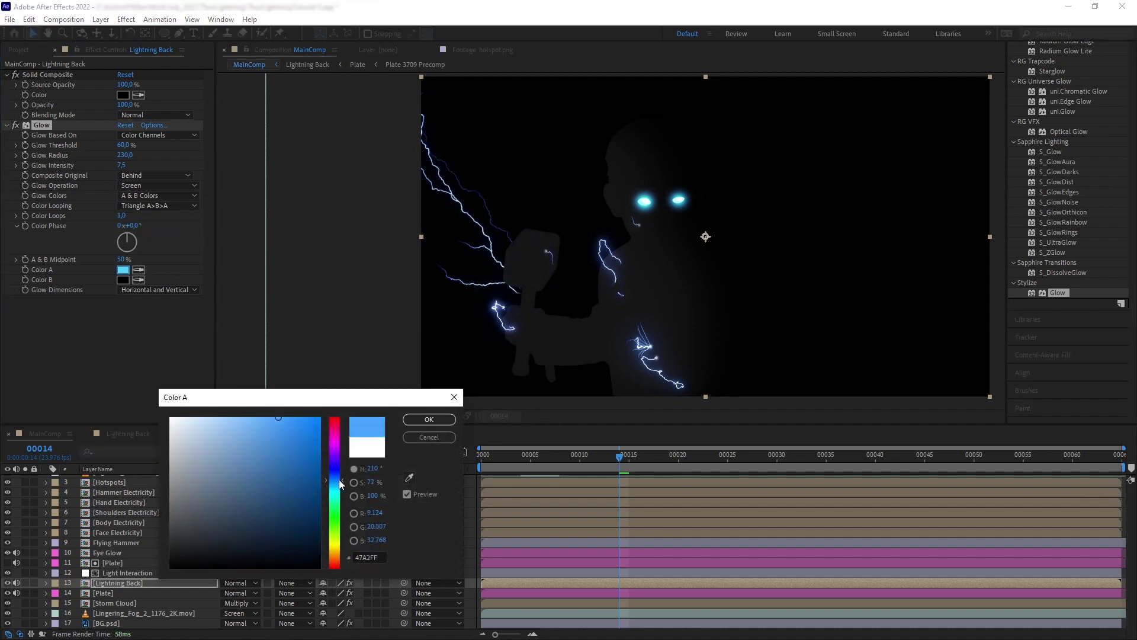
{"action": "left_click", "coordinate": [429, 418]}
{"action": "left_click", "coordinate": [123, 280]}
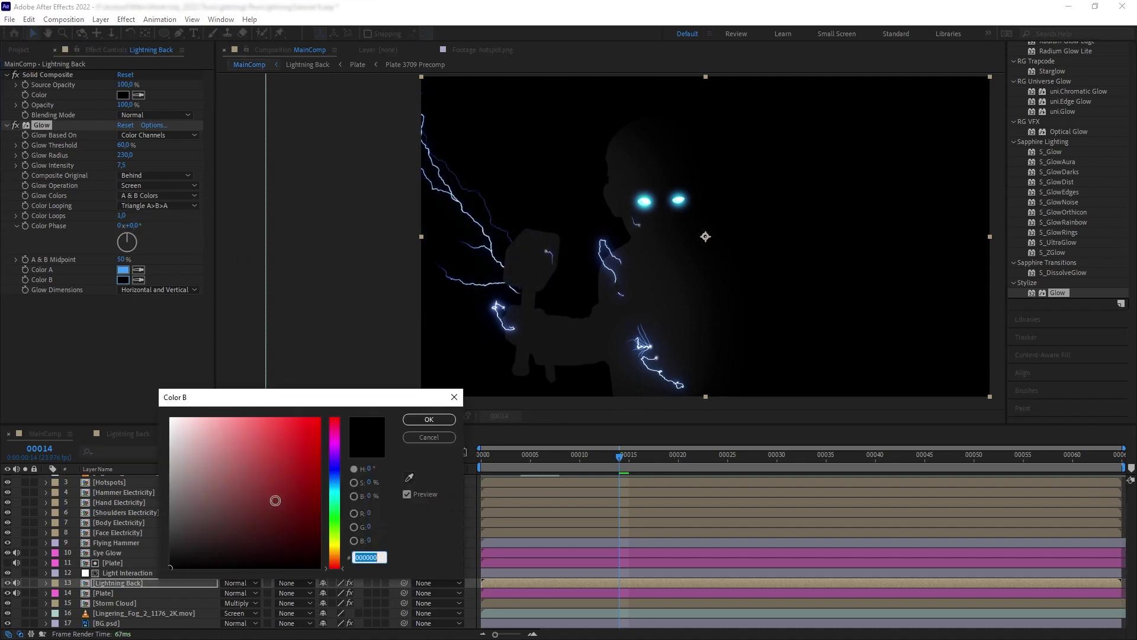
{"action": "type", "text": "1636DA"}
{"action": "left_click", "coordinate": [428, 419]}
- Compare the lightning around the hammer up close with the Lightning Back glow on and off
{"action": "scroll", "coordinate": [540, 291], "scroll_direction": "up", "scroll_amount": 4}
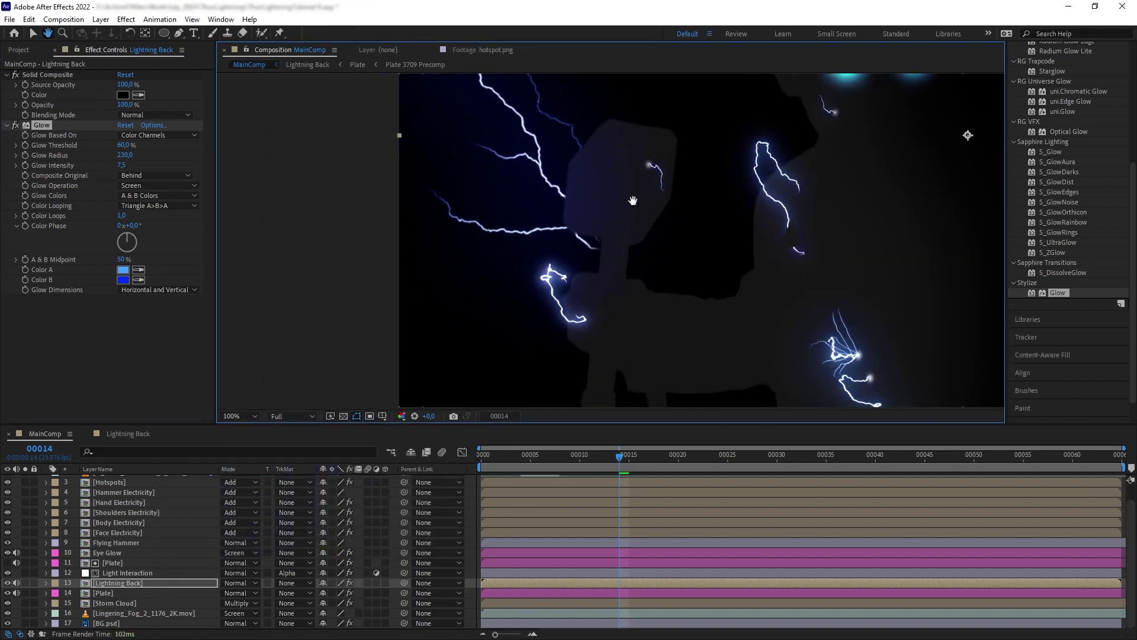
{"action": "left_click_drag", "start_coordinate": [539, 291], "coordinate": [590, 360]}
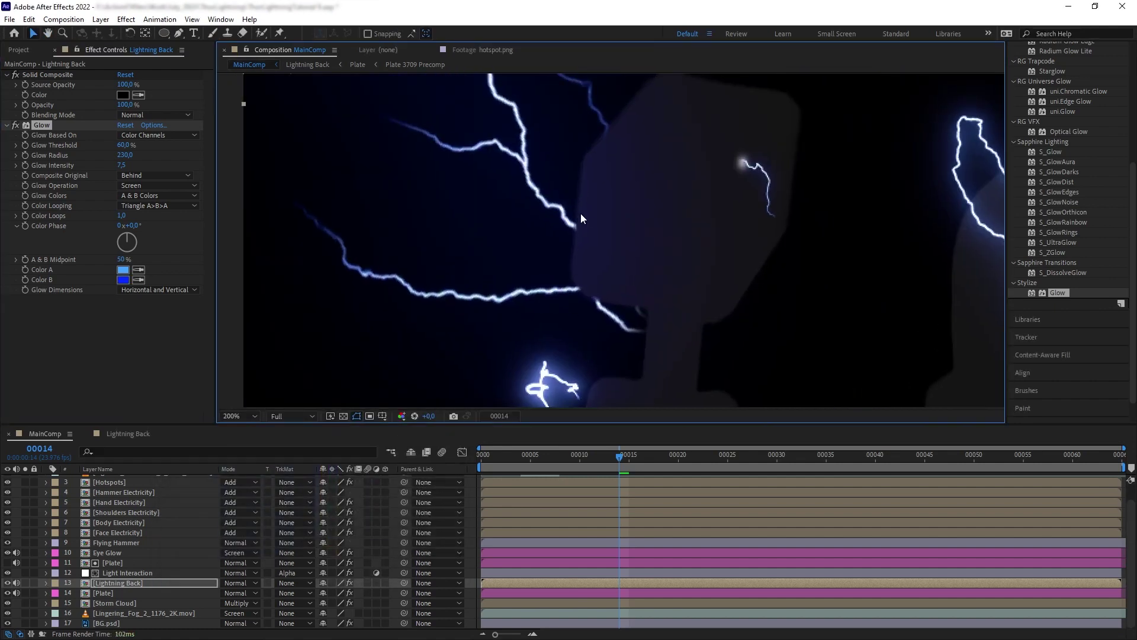
{"action": "left_click", "coordinate": [15, 126]}
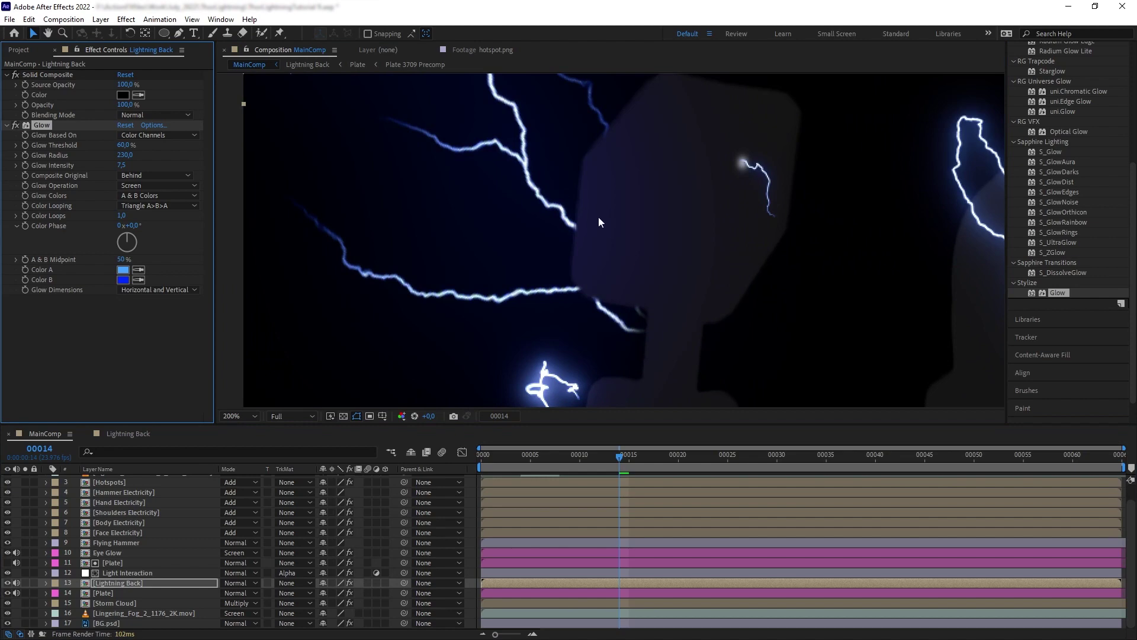
- Set the Lightning Back layer's blending mode to Add and toggle its Glow effect to compare the composite
{"action": "left_click", "coordinate": [23, 584]}
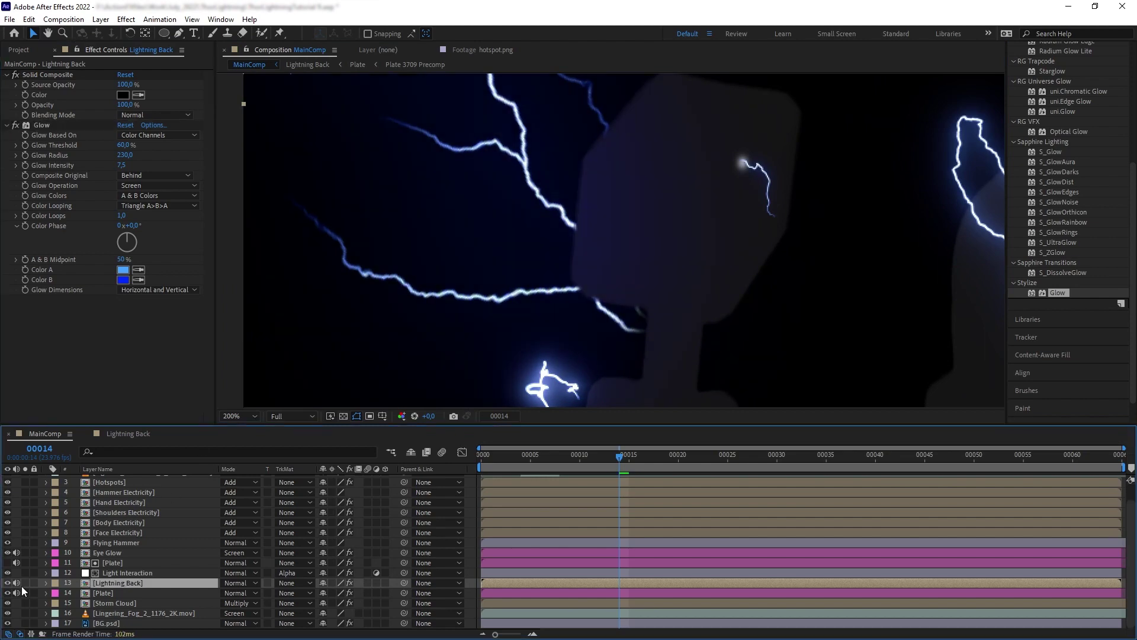
{"action": "left_click", "coordinate": [250, 584]}
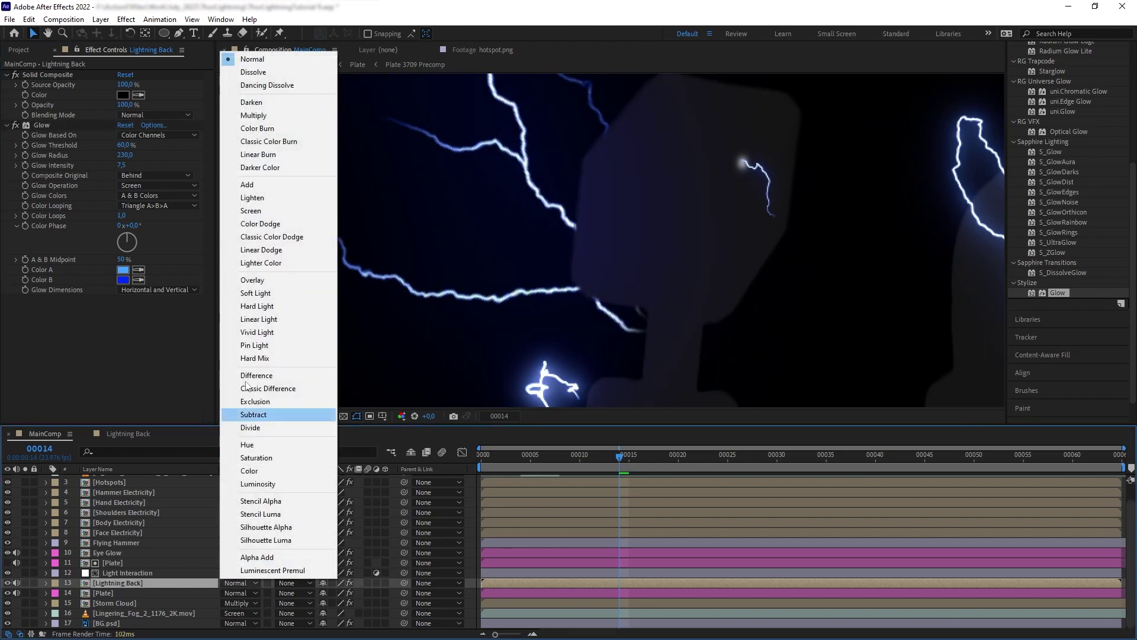
{"action": "left_click", "coordinate": [237, 183]}
{"action": "scroll", "coordinate": [652, 314], "scroll_direction": "down", "scroll_amount": 4}
{"action": "scroll", "coordinate": [685, 319], "scroll_direction": "up", "scroll_amount": 2}
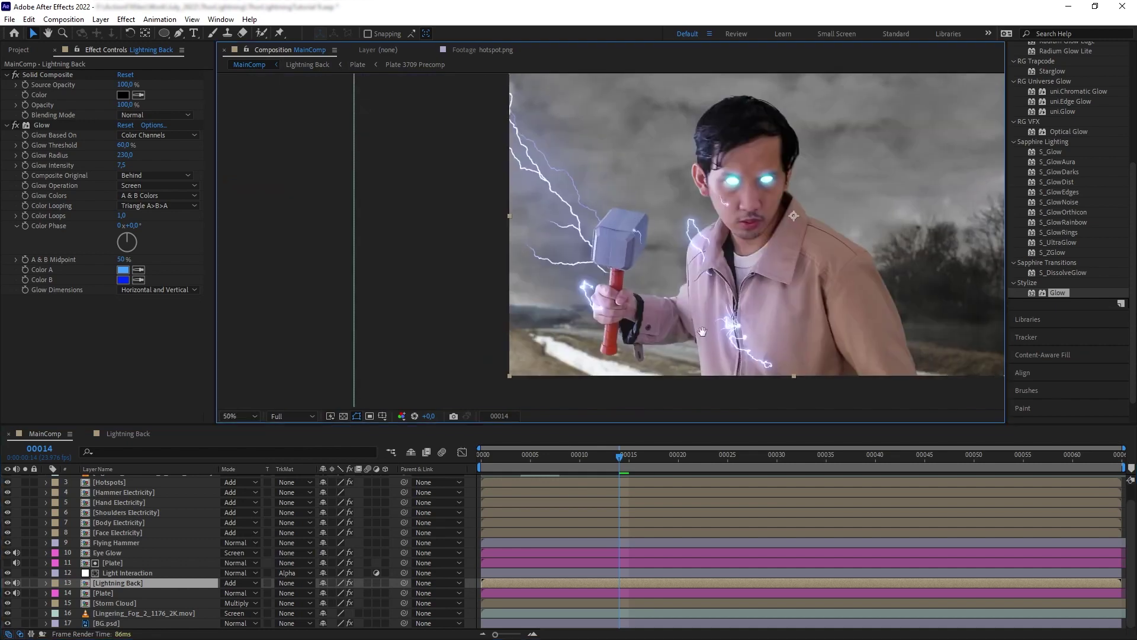
{"action": "left_click", "coordinate": [13, 131]}
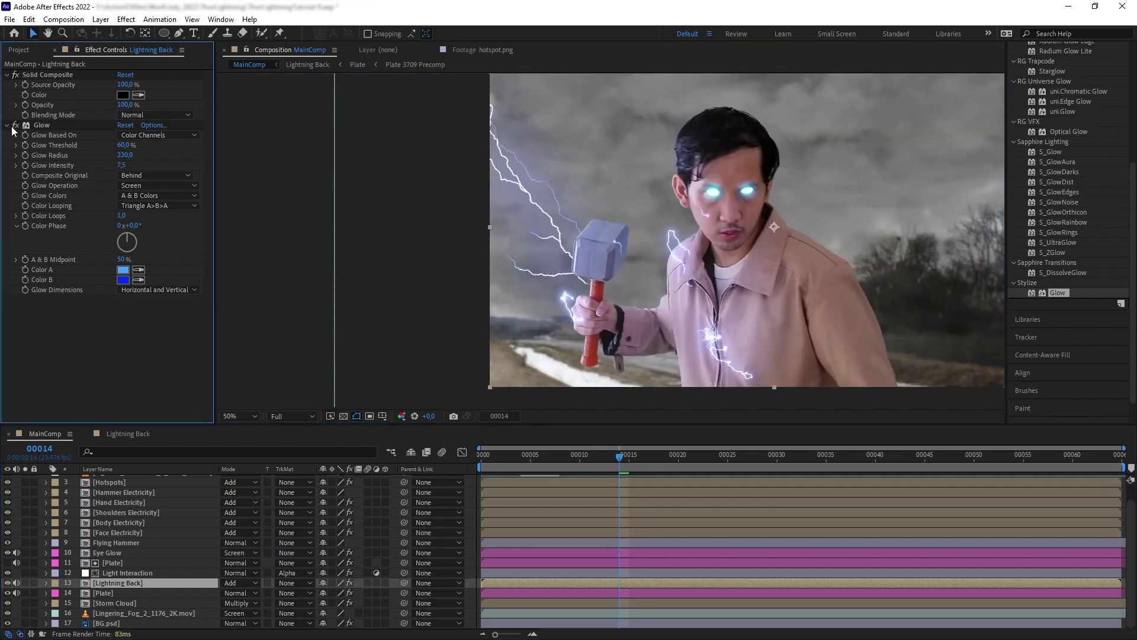
{"action": "left_click_drag", "start_coordinate": [645, 326], "coordinate": [574, 348]}
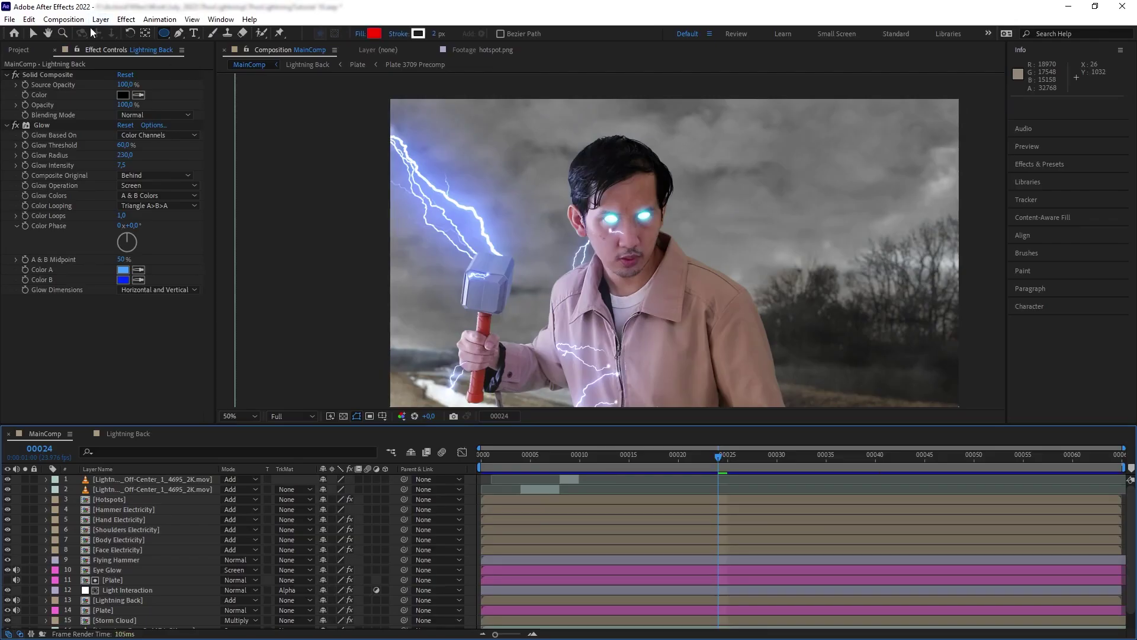
- Create a new composition-size solid in blue 0072FF and name it Overall Glow
{"action": "left_click", "coordinate": [100, 19]}
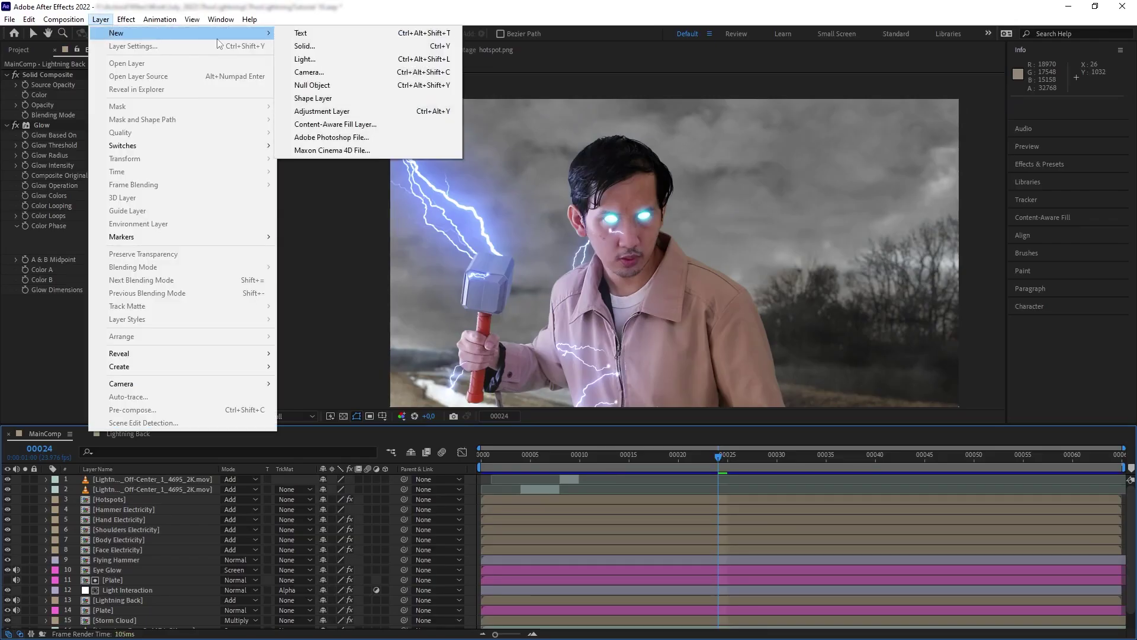
{"action": "left_click", "coordinate": [415, 45]}
{"action": "left_click", "coordinate": [559, 359]}
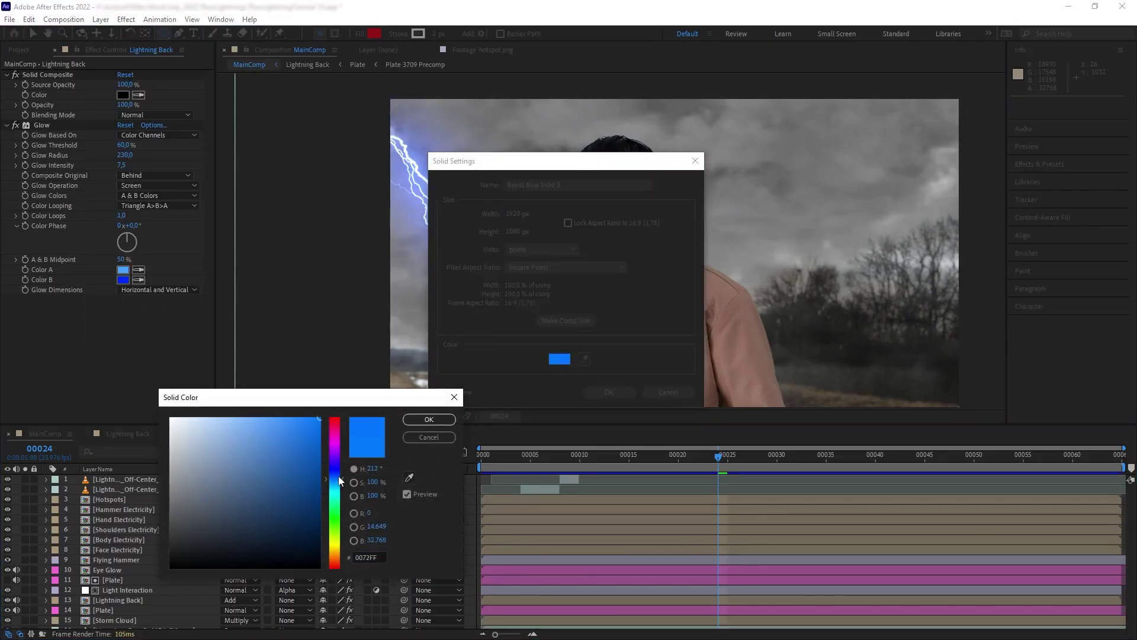
{"action": "left_click", "coordinate": [429, 420]}
{"action": "triple_click", "coordinate": [520, 184]}
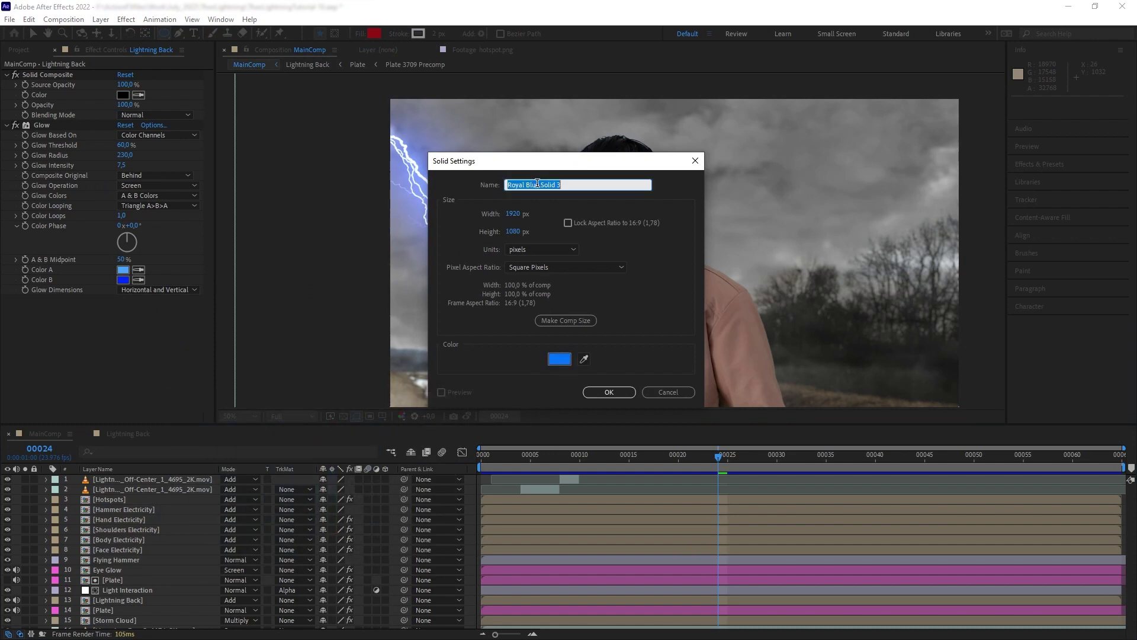
{"action": "type", "text": "Overall Glow"}
{"action": "key", "text": "Return"}
- Set Overall Glow to Screen and mask it with a large circle over the lightning and hammer head, feathered 510 pixels
{"action": "left_click", "coordinate": [234, 481]}
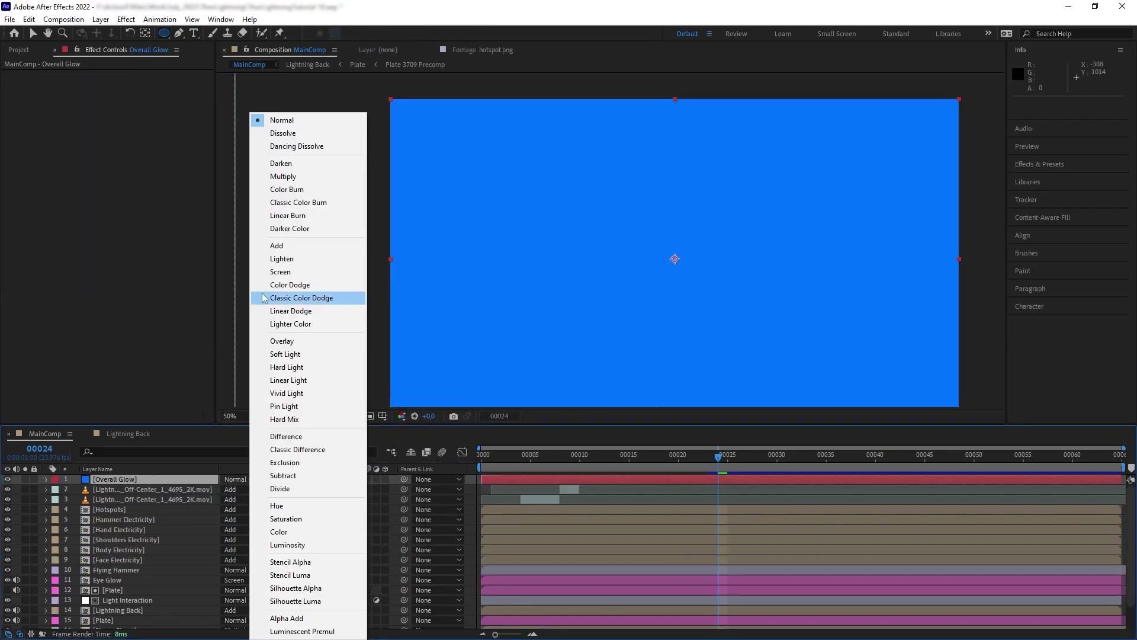
{"action": "left_click", "coordinate": [276, 272]}
{"action": "left_click_drag", "start_coordinate": [350, 107], "coordinate": [606, 366]}
{"action": "double_click", "coordinate": [479, 366]}
{"action": "left_click_drag", "start_coordinate": [496, 302], "coordinate": [449, 256]}
{"action": "key", "text": "f"}
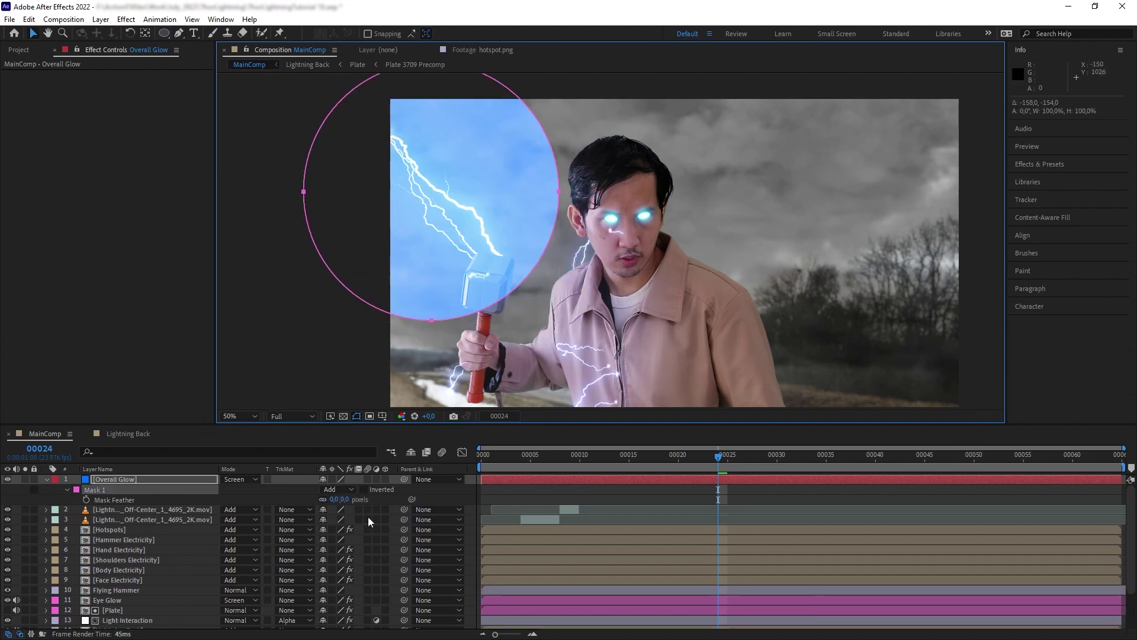
{"action": "left_click_drag", "start_coordinate": [345, 499], "coordinate": [640, 491]}
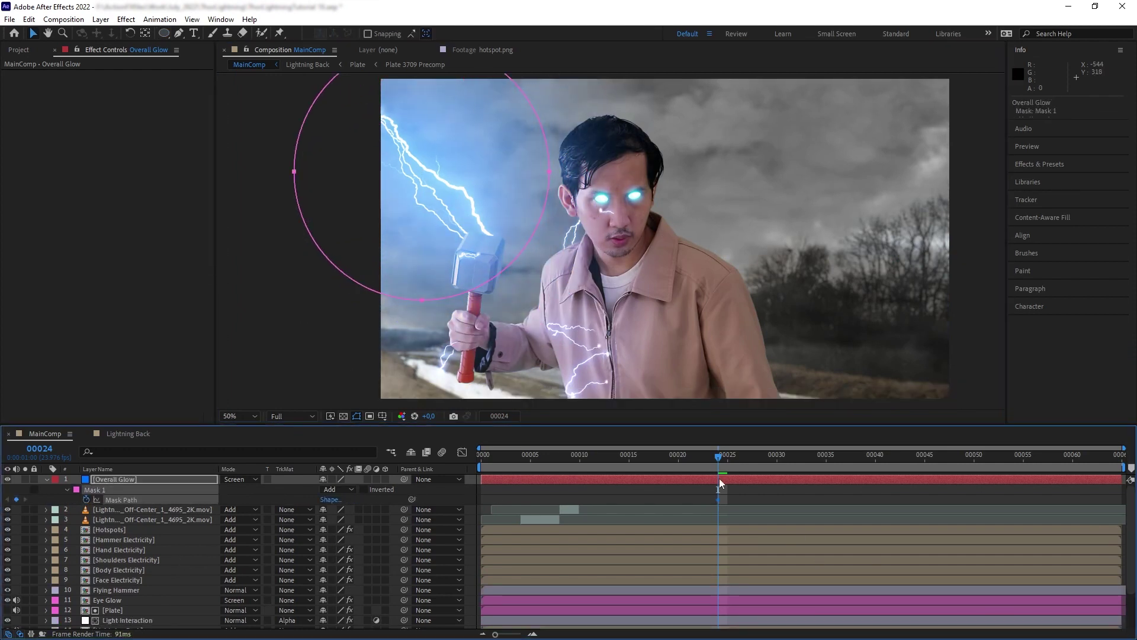
- Keyframe the Overall Glow mask opacity at frames 32, 35, 37, 39, 56 and 58, reaching 0% at frames 37 and 58
{"action": "key", "text": "space"}
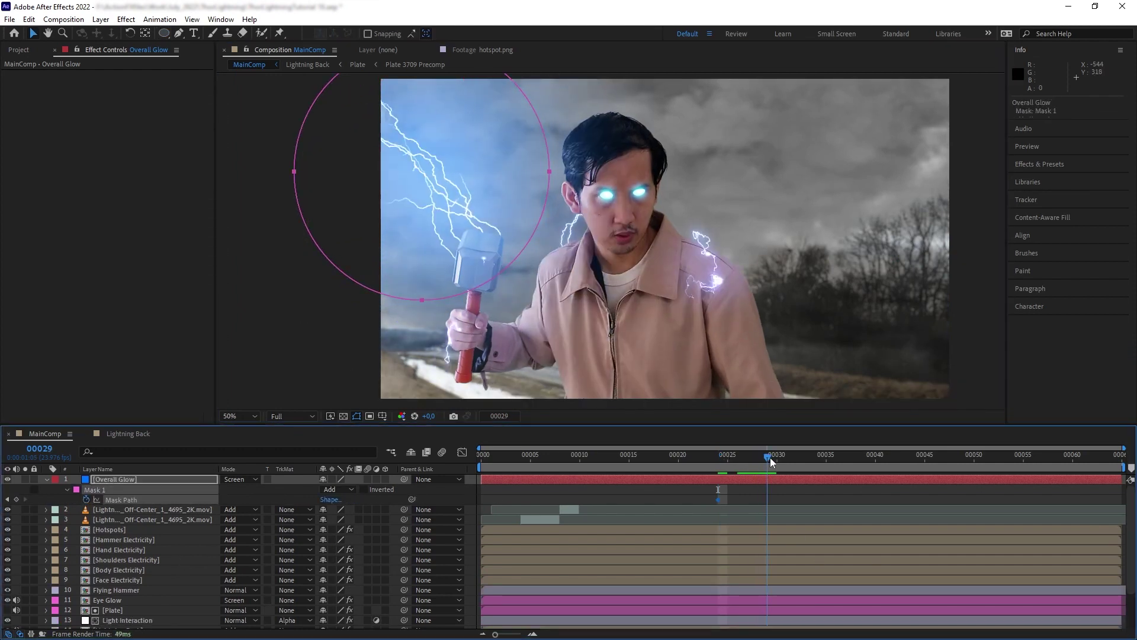
{"action": "left_click_drag", "start_coordinate": [311, 522], "coordinate": [258, 521]}
{"action": "key", "text": "space"}
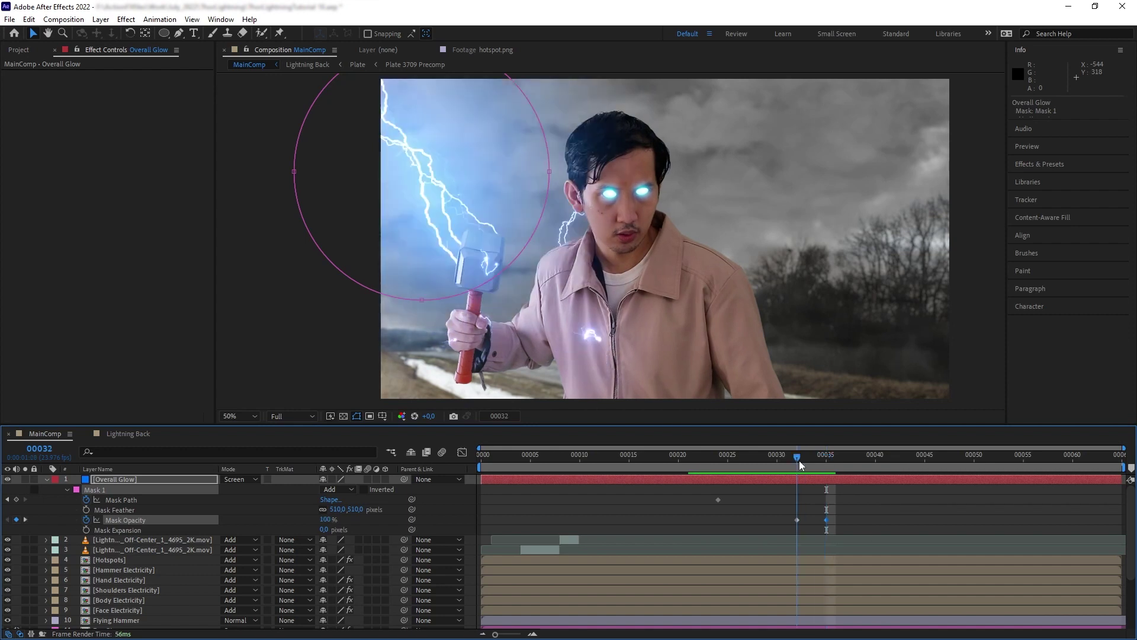
{"action": "key", "text": "Page_Down"}
{"action": "key", "text": "Page_Down"}
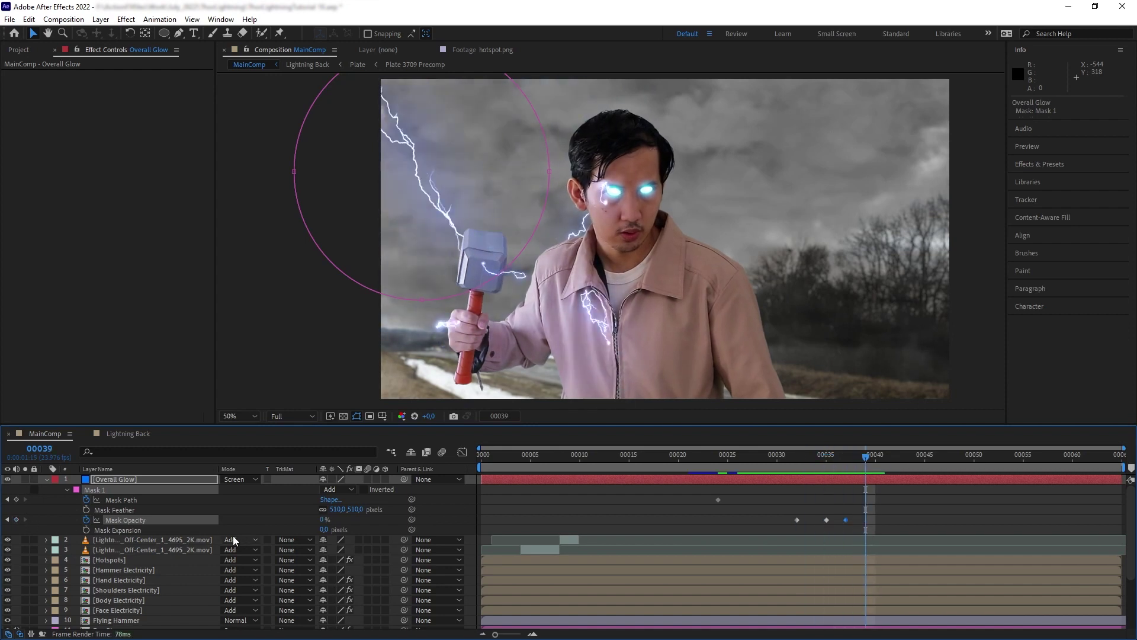
{"action": "left_click_drag", "start_coordinate": [325, 519], "coordinate": [559, 502]}
{"action": "left_click_drag", "start_coordinate": [866, 464], "coordinate": [1034, 477]}
{"action": "key", "text": "Page_Down"}
{"action": "key", "text": "Page_Down"}
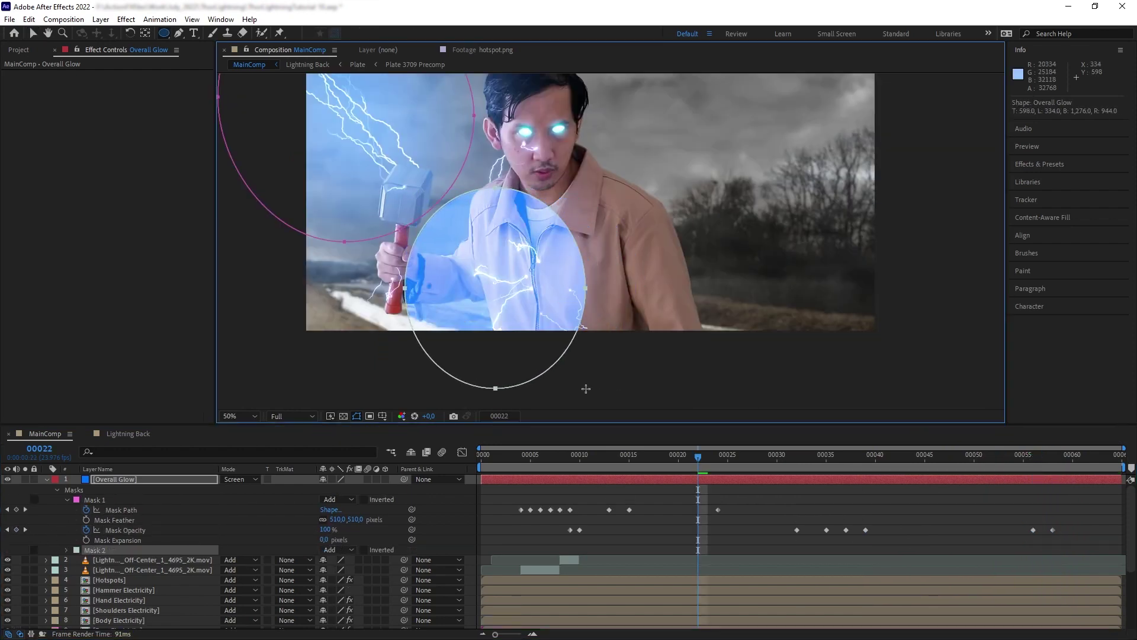
- Place Icon_45_2926_2K.mov as the top layer of MainComp and set its blending mode to Add
{"action": "key", "text": "v"}
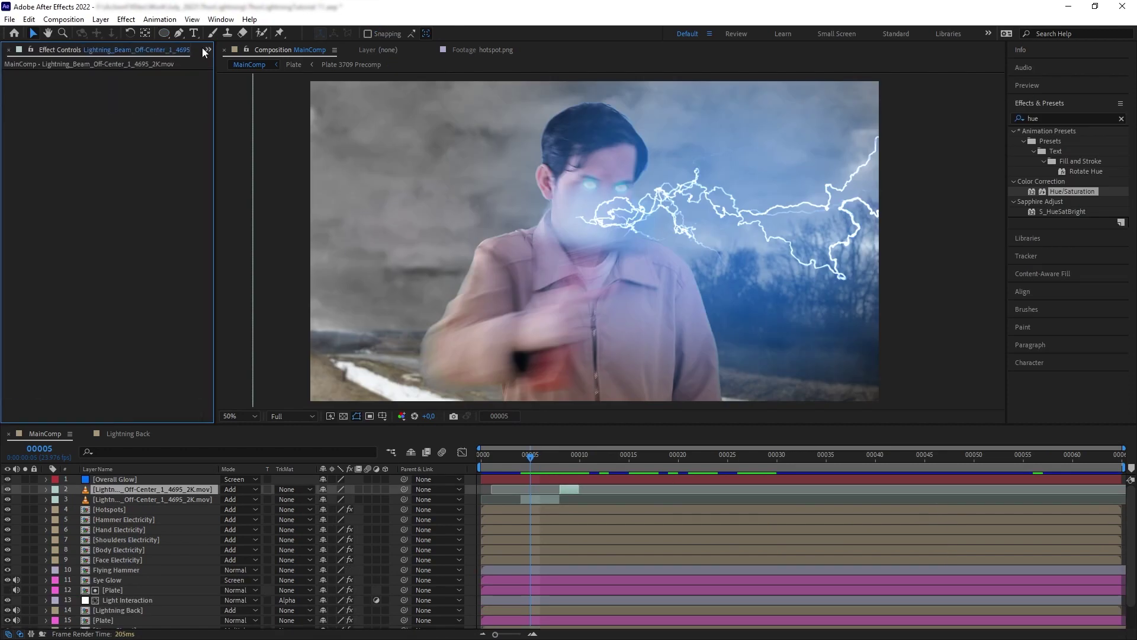
{"action": "left_click", "coordinate": [65, 292]}
{"action": "left_click_drag", "start_coordinate": [65, 292], "coordinate": [700, 487]}
{"action": "left_click", "coordinate": [259, 478]}
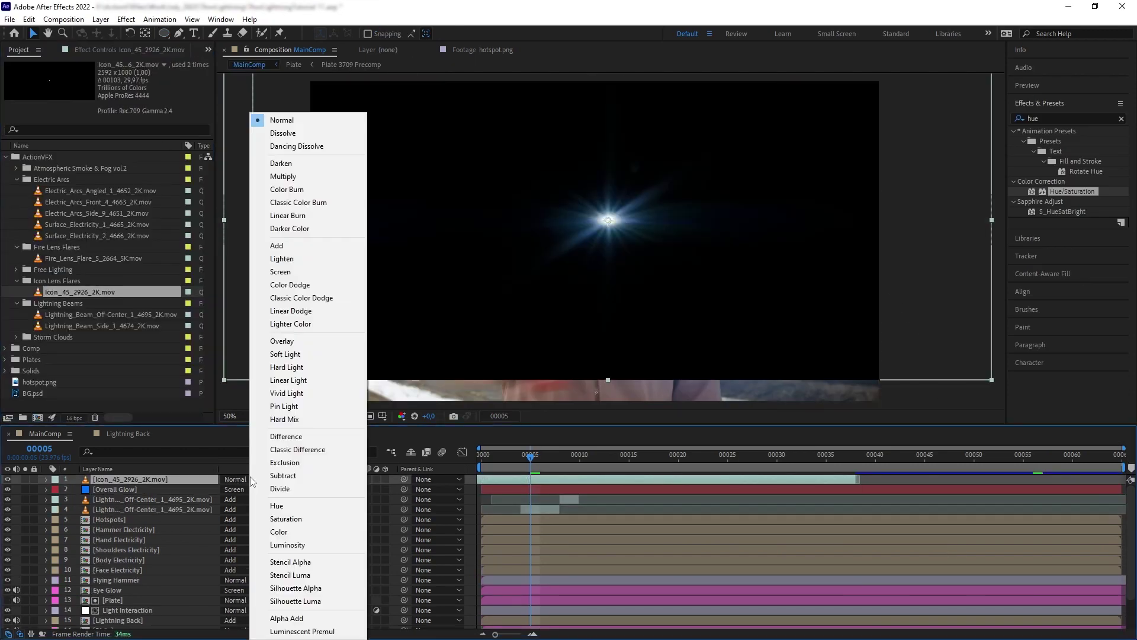
{"action": "left_click", "coordinate": [272, 265]}
- Keyframe the icon flare's position across frames 4 to 9 so it follows the lightning's contact point on the moving hammer
{"action": "left_click", "coordinate": [170, 482]}
{"action": "key", "text": "p"}
{"action": "left_click", "coordinate": [76, 489]}
{"action": "key", "text": "Page_Up"}
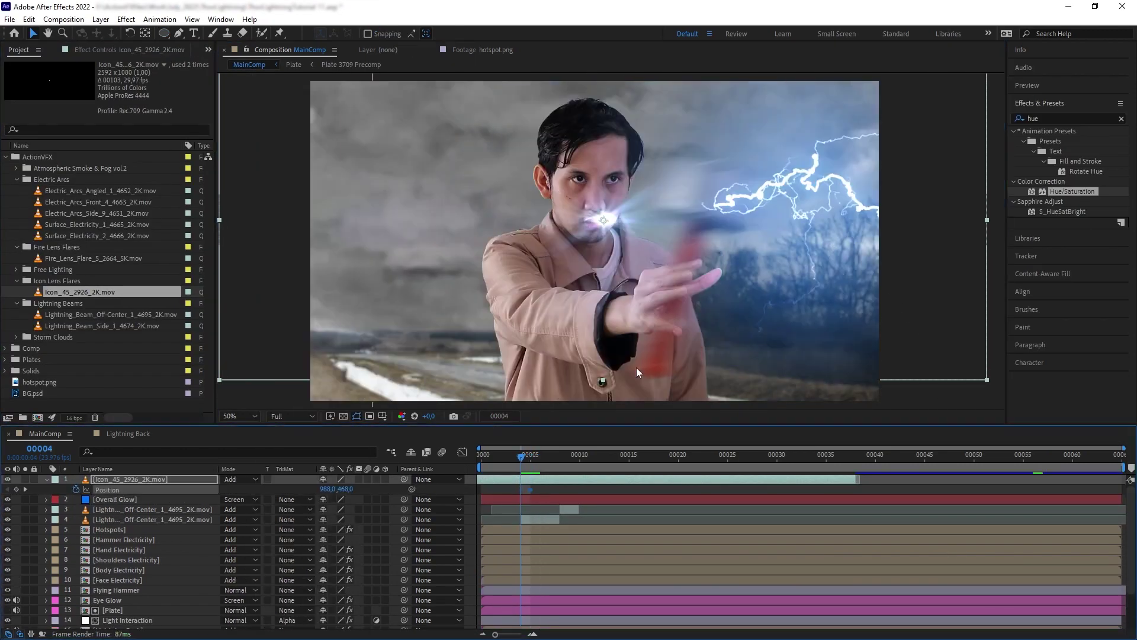
{"action": "left_click_drag", "start_coordinate": [572, 265], "coordinate": [686, 248]}
{"action": "key", "text": "Page_Down"}
{"action": "key", "text": "Page_Down"}
{"action": "left_click_drag", "start_coordinate": [626, 268], "coordinate": [444, 325]}
{"action": "key", "text": "Page_Down"}
{"action": "key", "text": "Page_Down"}
{"action": "key", "text": "Page_Down"}
{"action": "key", "text": "Page_Down"}
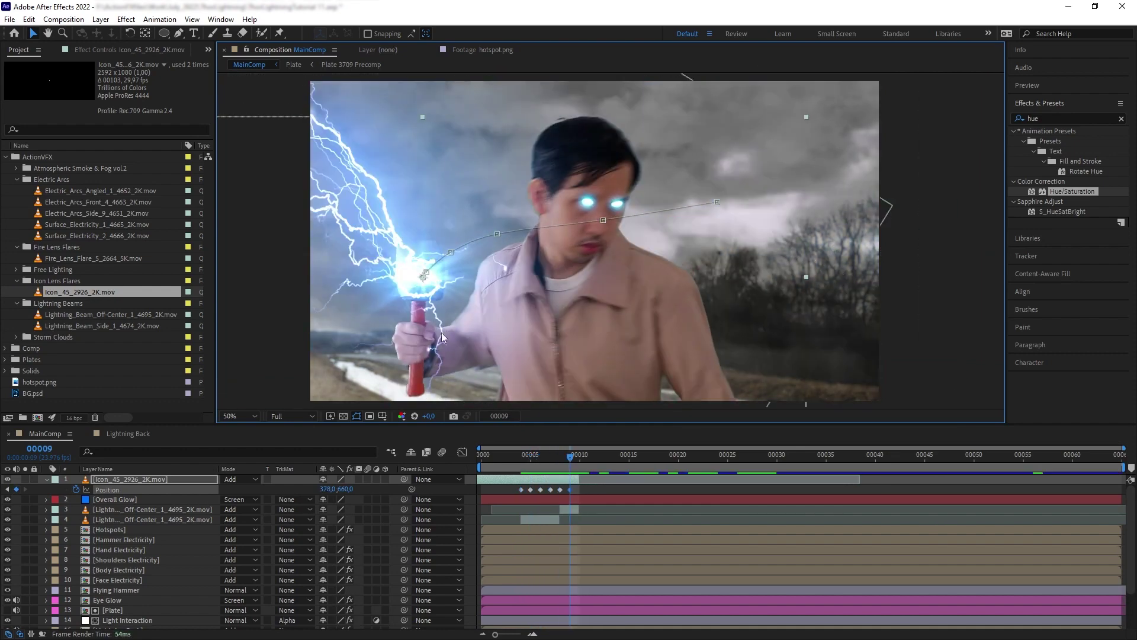
- Add Fire_Lens_Flare_5_2664_5K.mov as the top layer, scale it to 55% and reposition it over the frame at frame 22
{"action": "left_click", "coordinate": [523, 455]}
{"action": "left_click_drag", "start_coordinate": [522, 455], "coordinate": [697, 455]}
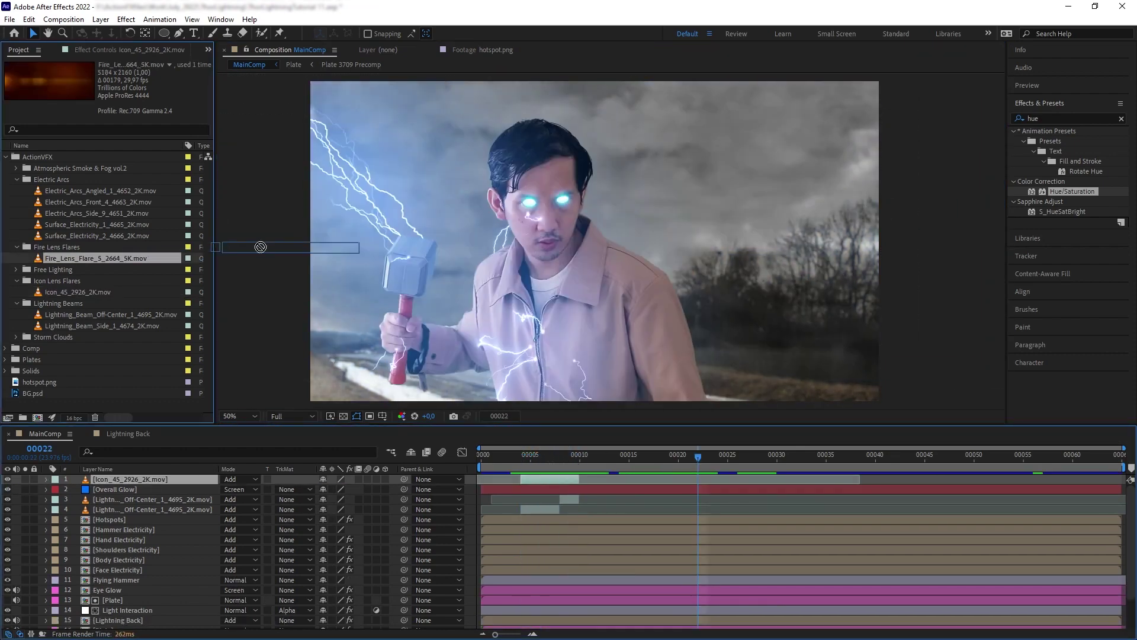
{"action": "left_click_drag", "start_coordinate": [95, 258], "coordinate": [549, 258]}
{"action": "key", "text": "comma"}
{"action": "key", "text": "s"}
{"action": "left_click_drag", "start_coordinate": [354, 489], "coordinate": [327, 489]}
{"action": "left_click_drag", "start_coordinate": [551, 251], "coordinate": [614, 248]}
- Apply Hue/Saturation to the fire lens flare with Colorize enabled, Colorize Hue 230° and Colorize Saturation 100
{"action": "left_click_drag", "start_coordinate": [1072, 192], "coordinate": [633, 257]}
{"action": "left_click", "coordinate": [120, 218]}
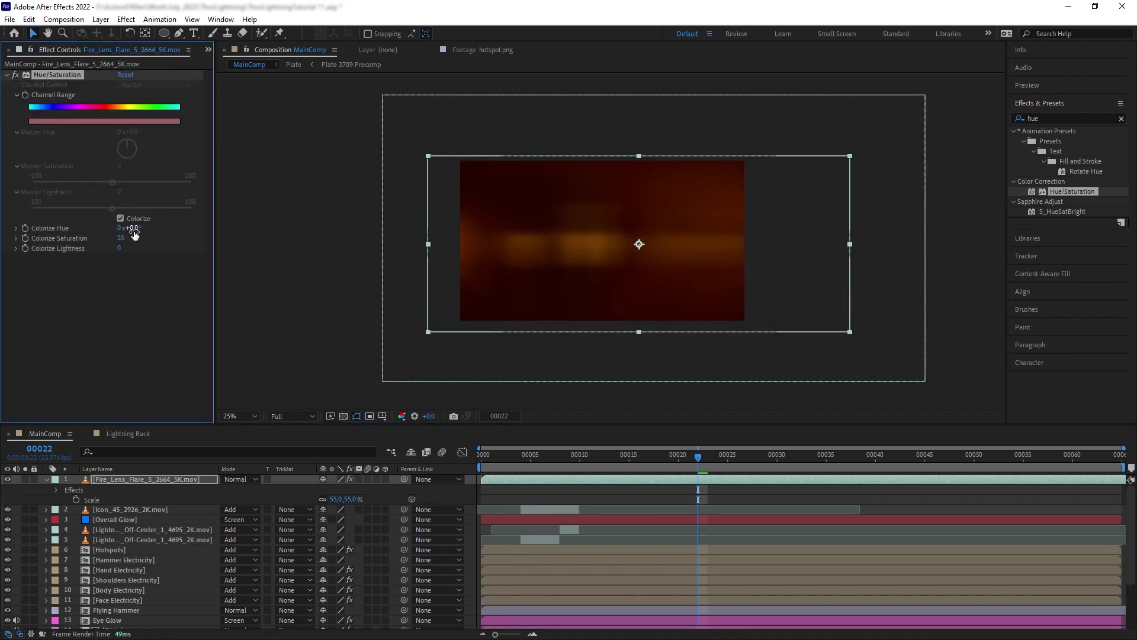
{"action": "left_click_drag", "start_coordinate": [128, 228], "coordinate": [191, 222]}
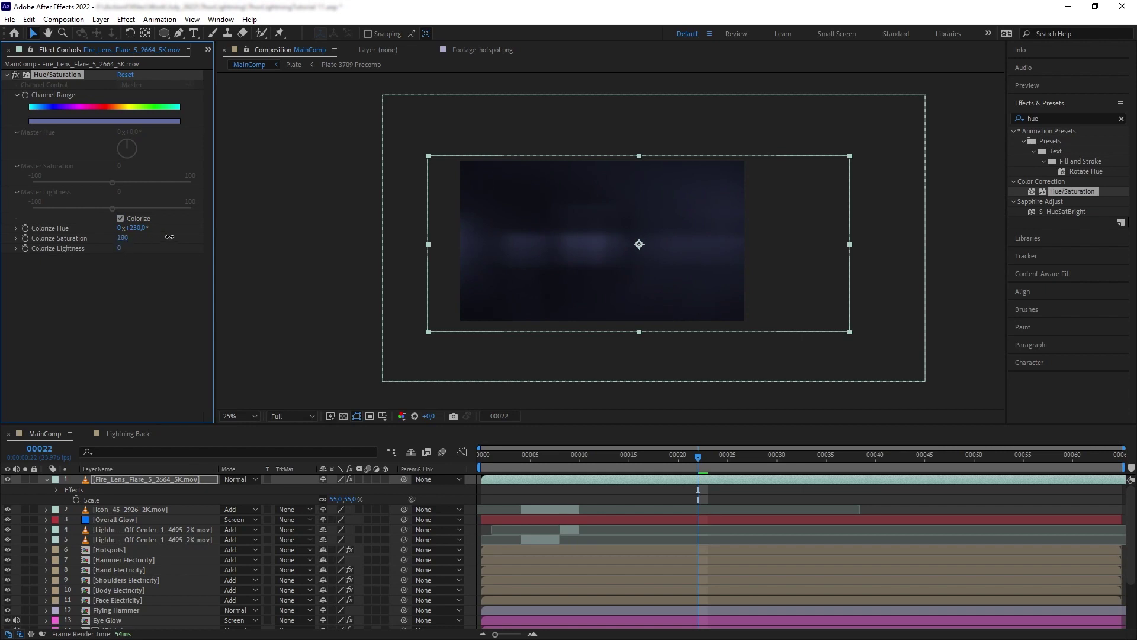
- Set the fire lens flare's blending mode to Add and enable motion blur for MainComp
{"action": "left_click", "coordinate": [47, 479]}
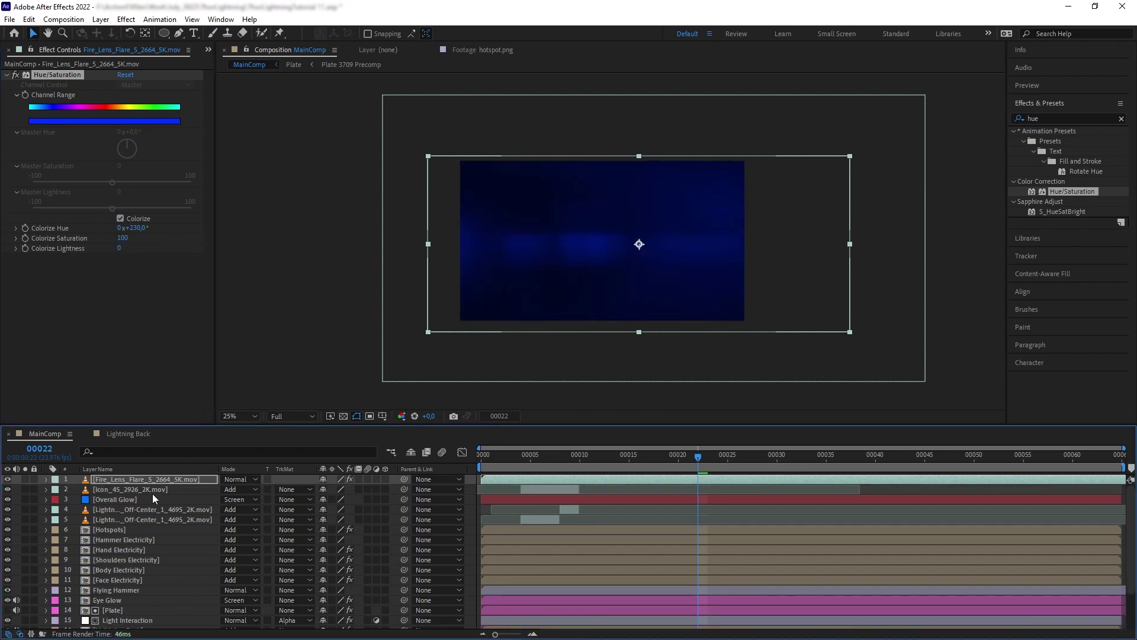
{"action": "left_click", "coordinate": [242, 479]}
{"action": "left_click", "coordinate": [261, 243]}
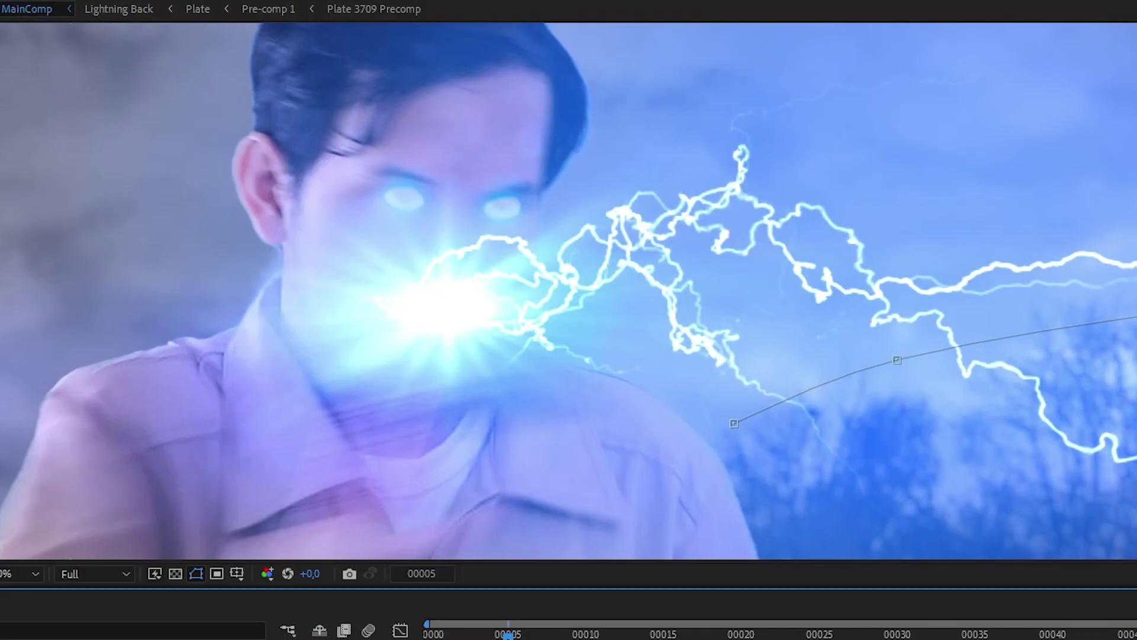
{"action": "left_click", "coordinate": [368, 630]}
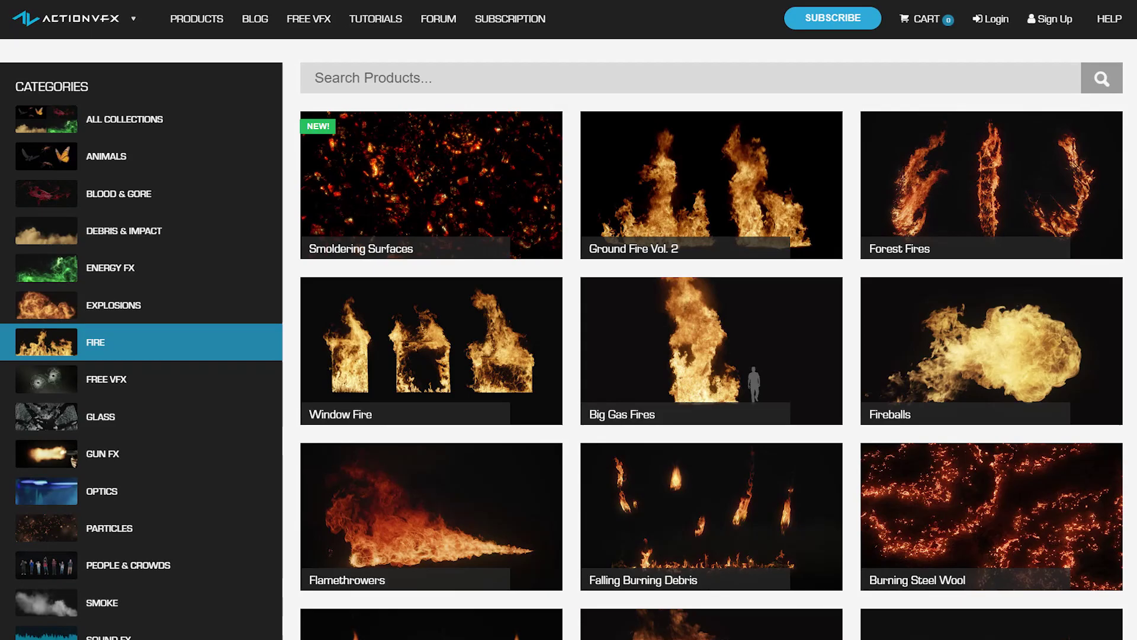
- Switch to the ActionVFX website and browse the Energy FX category and all stock footage collections
{"action": "left_click", "coordinate": [113, 304]}
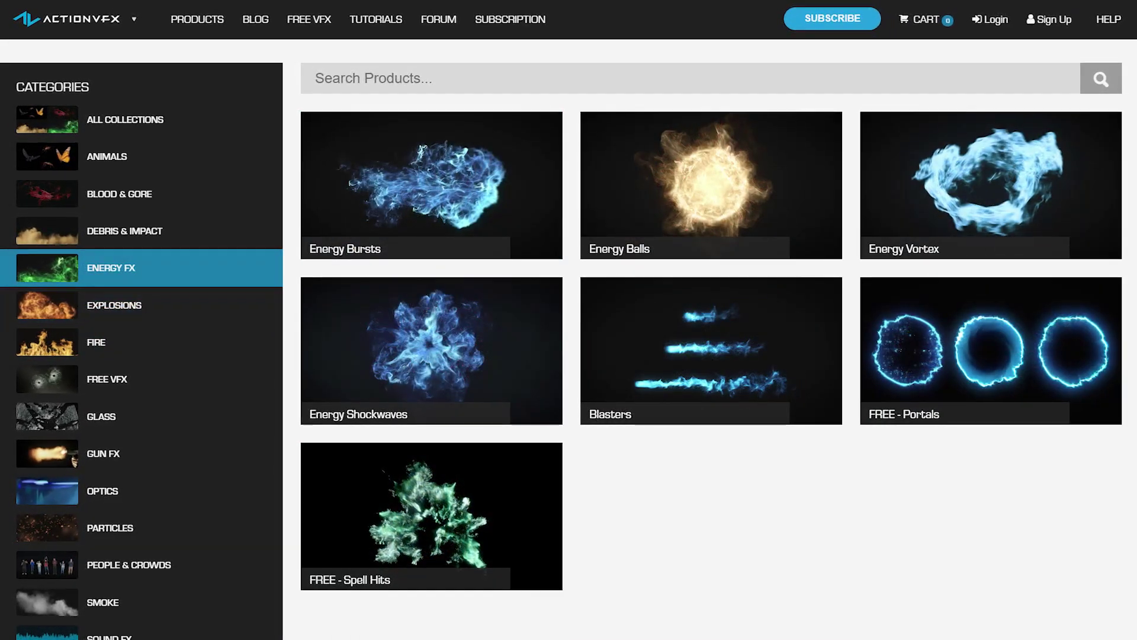
{"action": "left_click", "coordinate": [125, 119]}
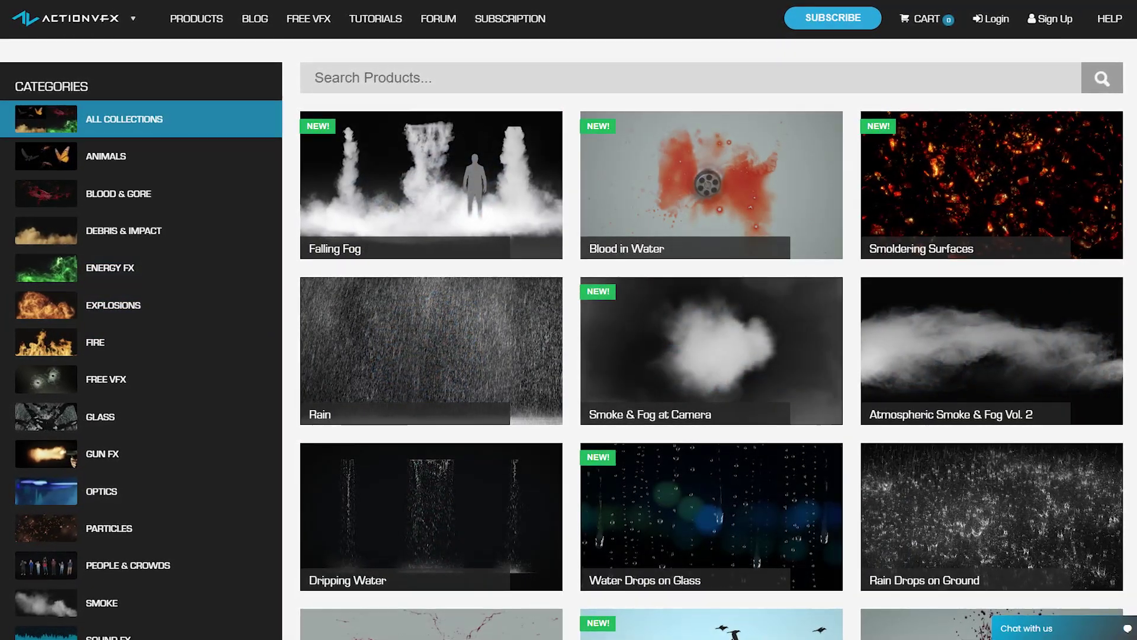